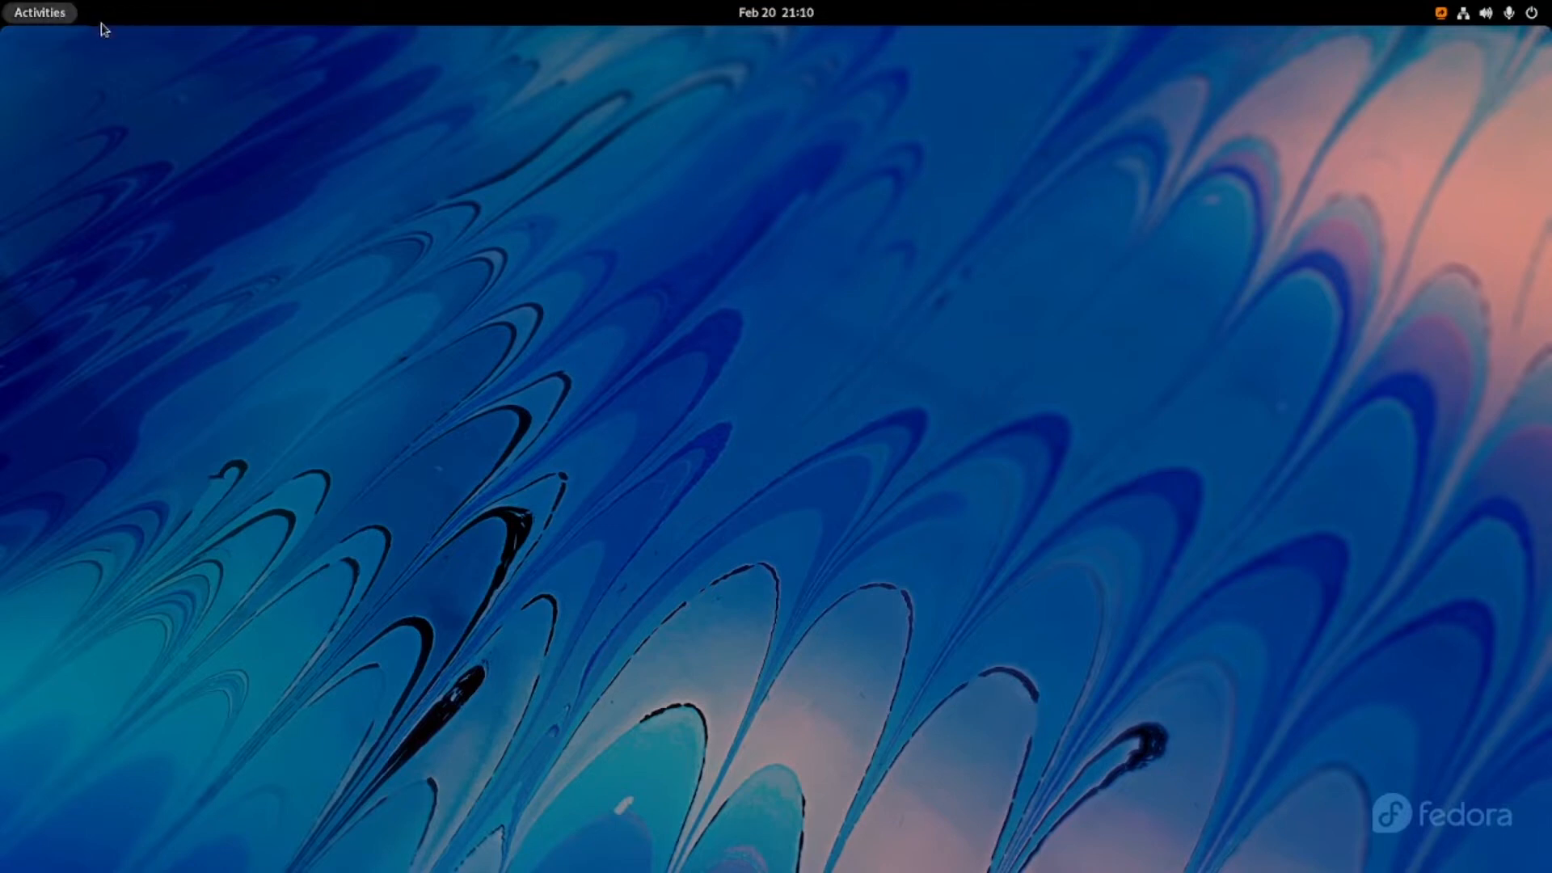
Launch GNS3 and complete its setup wizard to run appliances on the local computer with the default server settings.
click(101, 25)
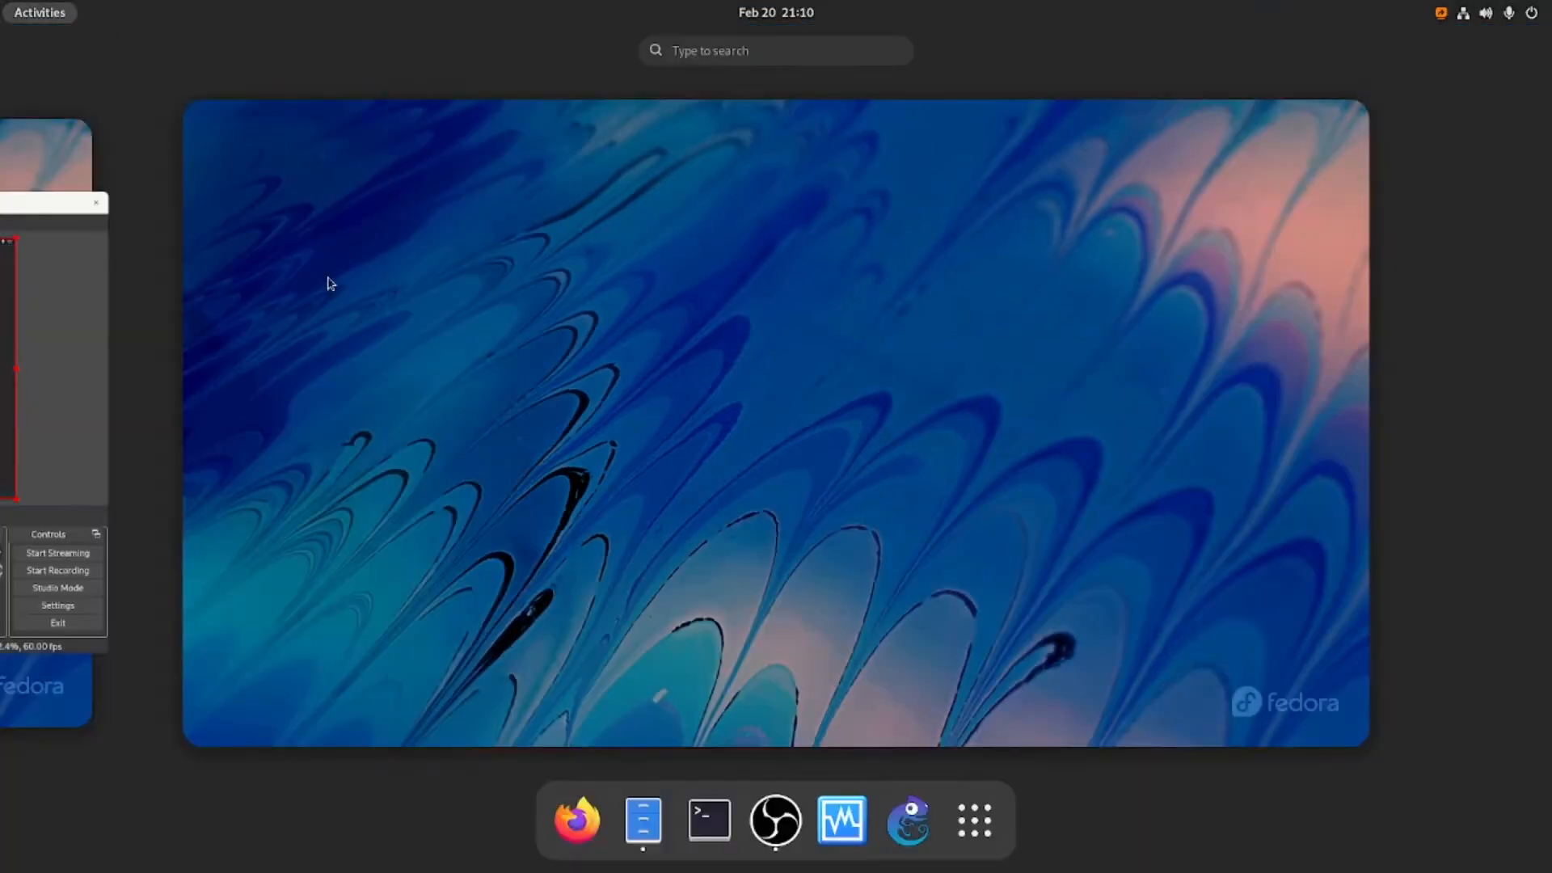
click(920, 831)
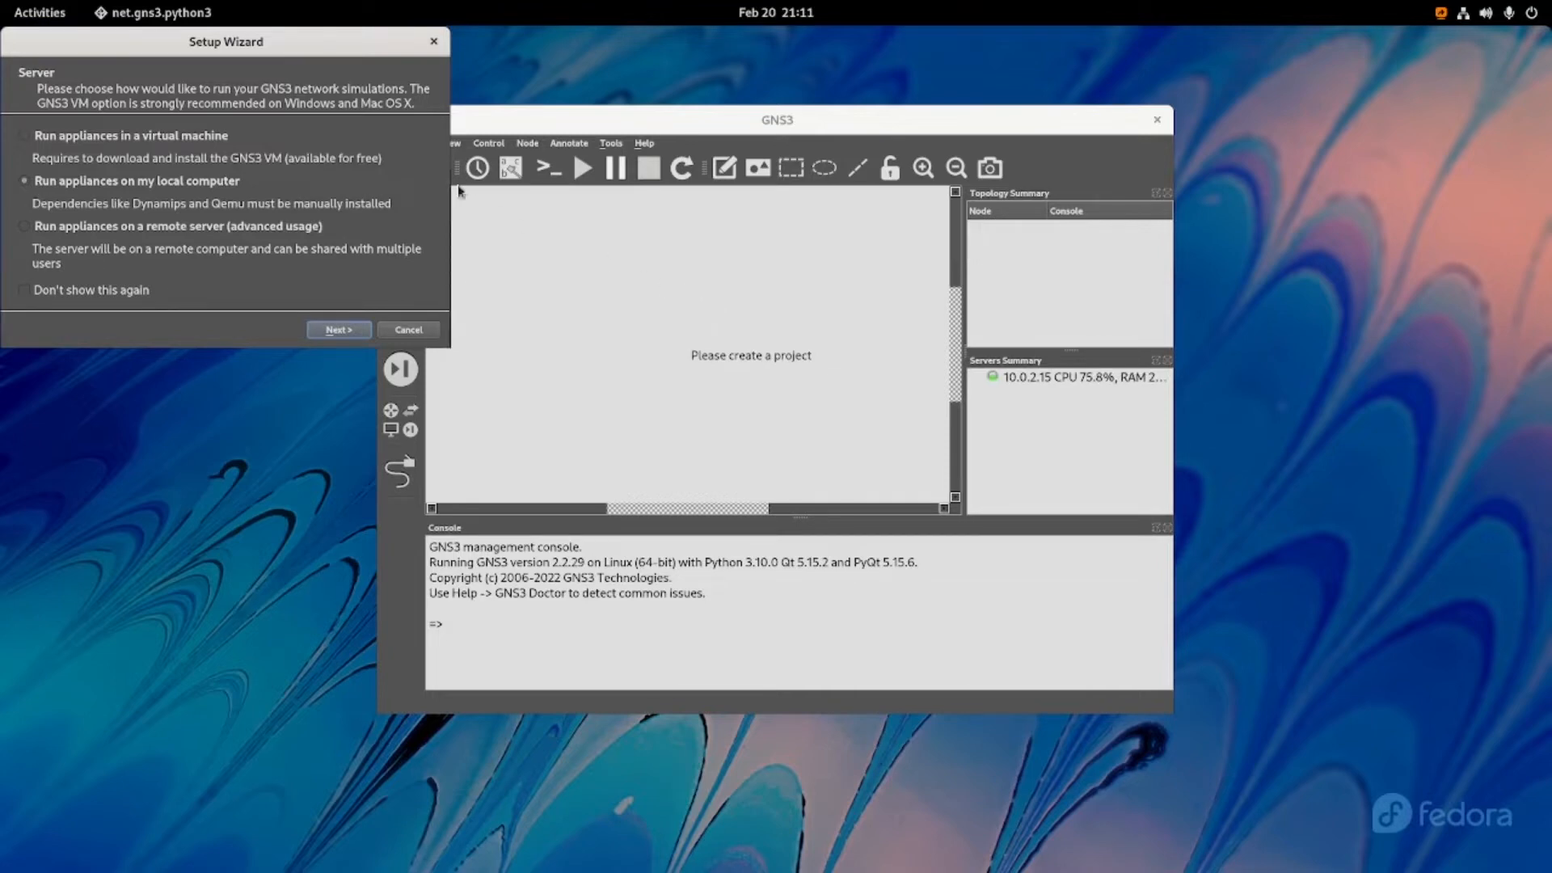
drag(350, 52, 417, 125)
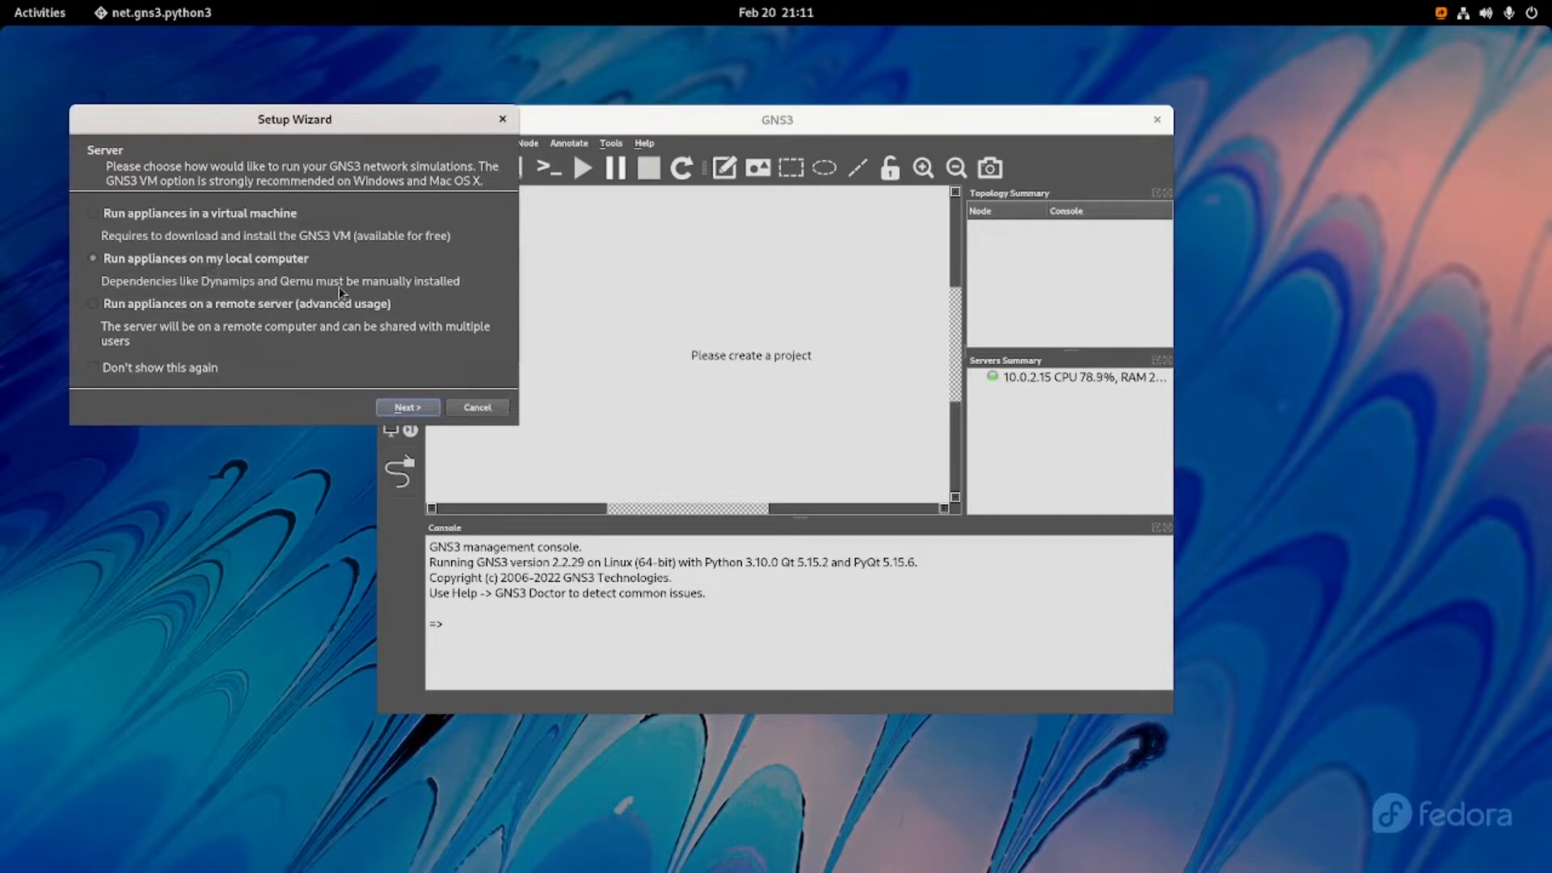
click(408, 407)
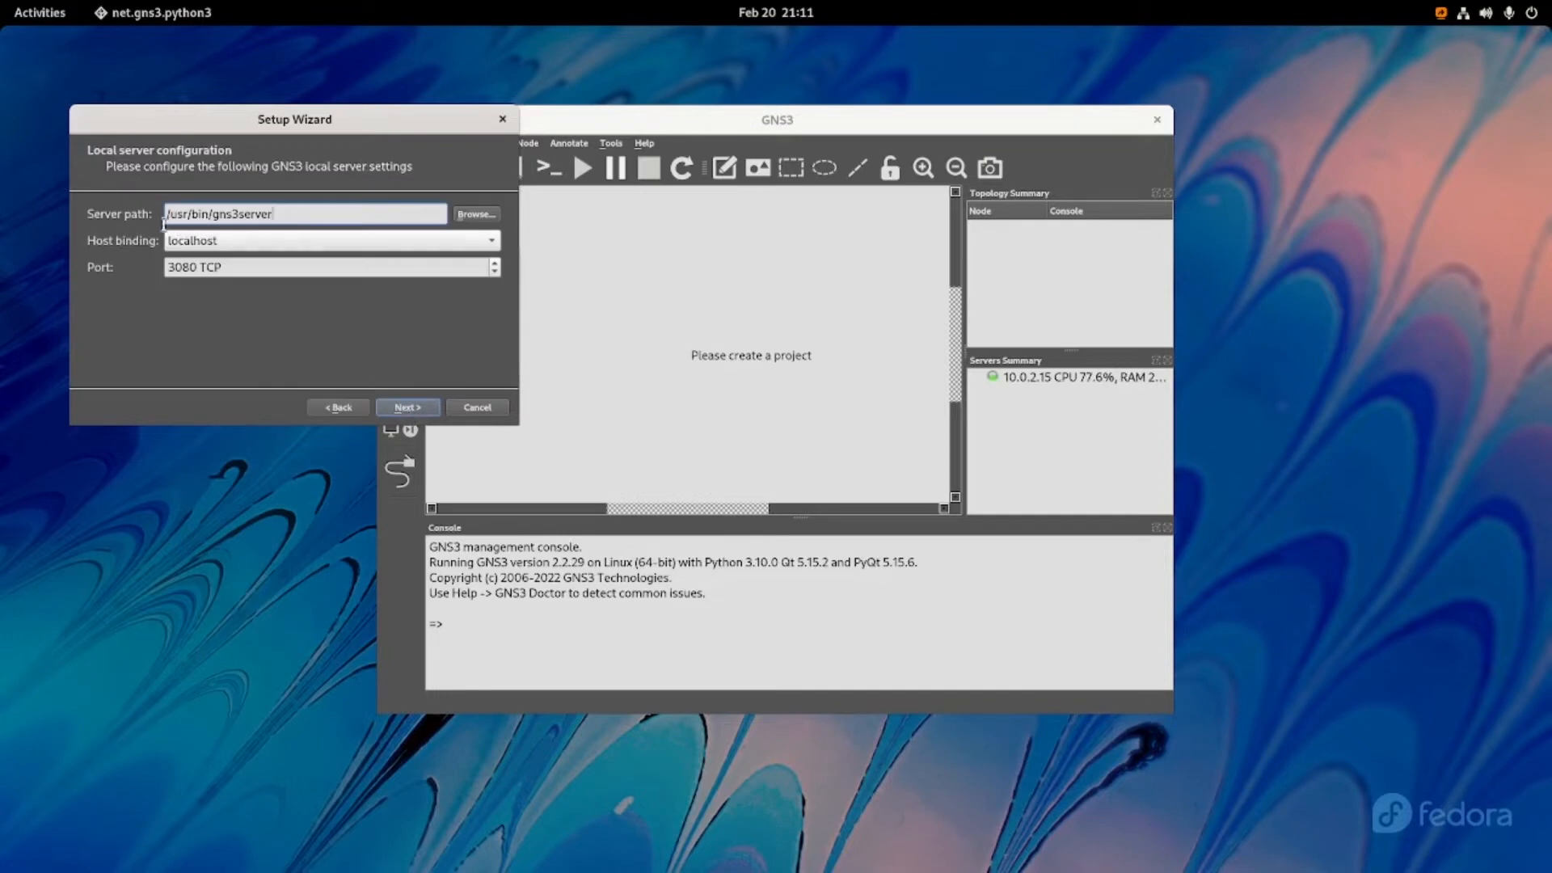
click(398, 411)
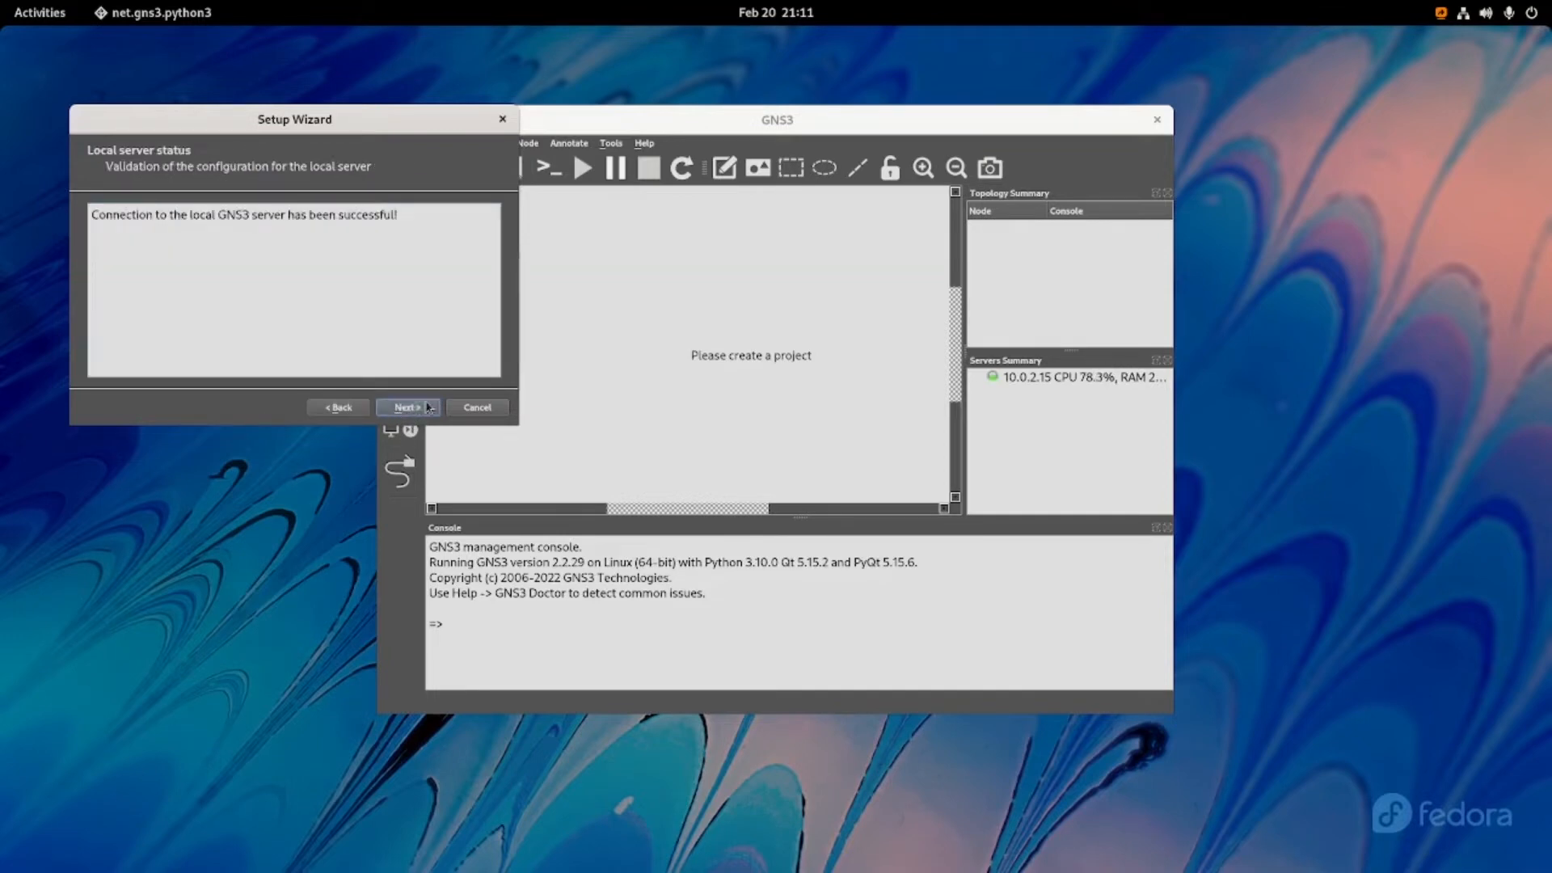
click(416, 408)
click(412, 413)
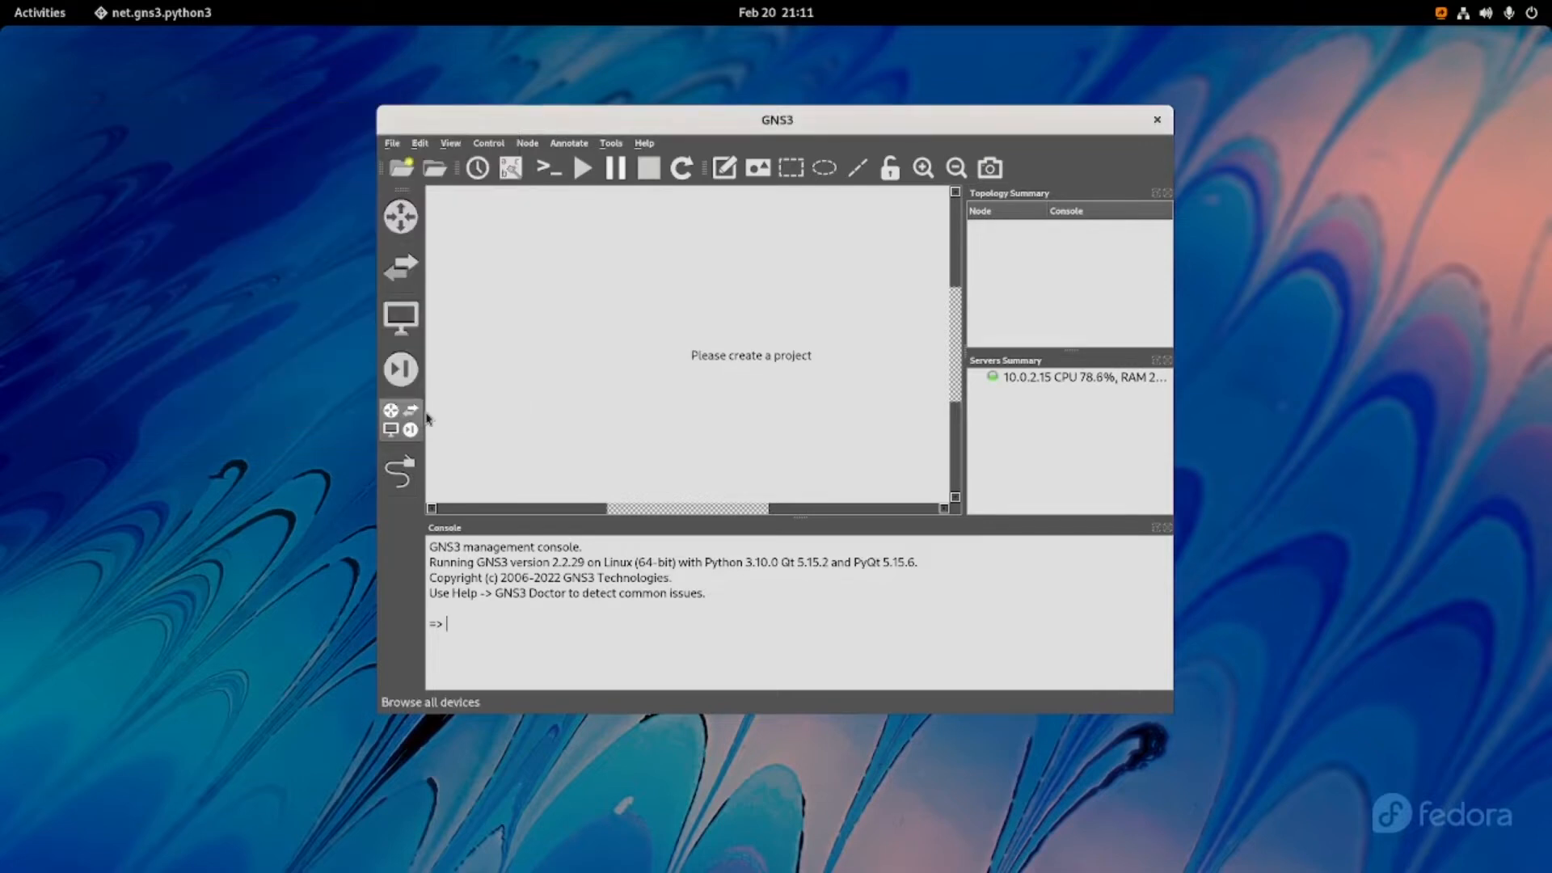
Maximize the GNS3 window and try to place an Ethernet hub from the full device list in the workspace.
double_click(993, 122)
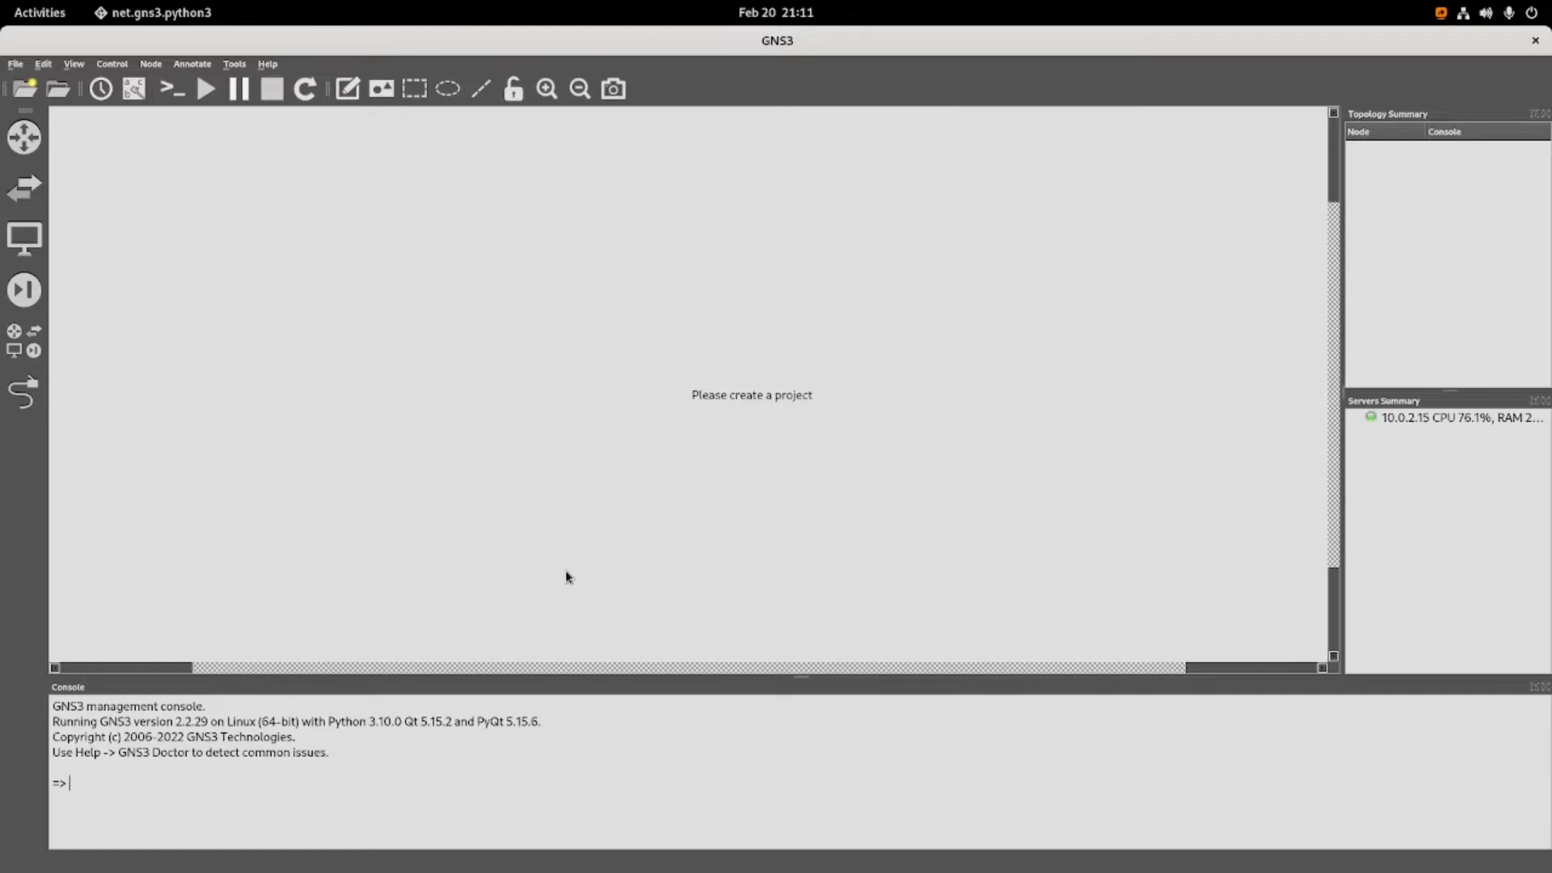
click(32, 348)
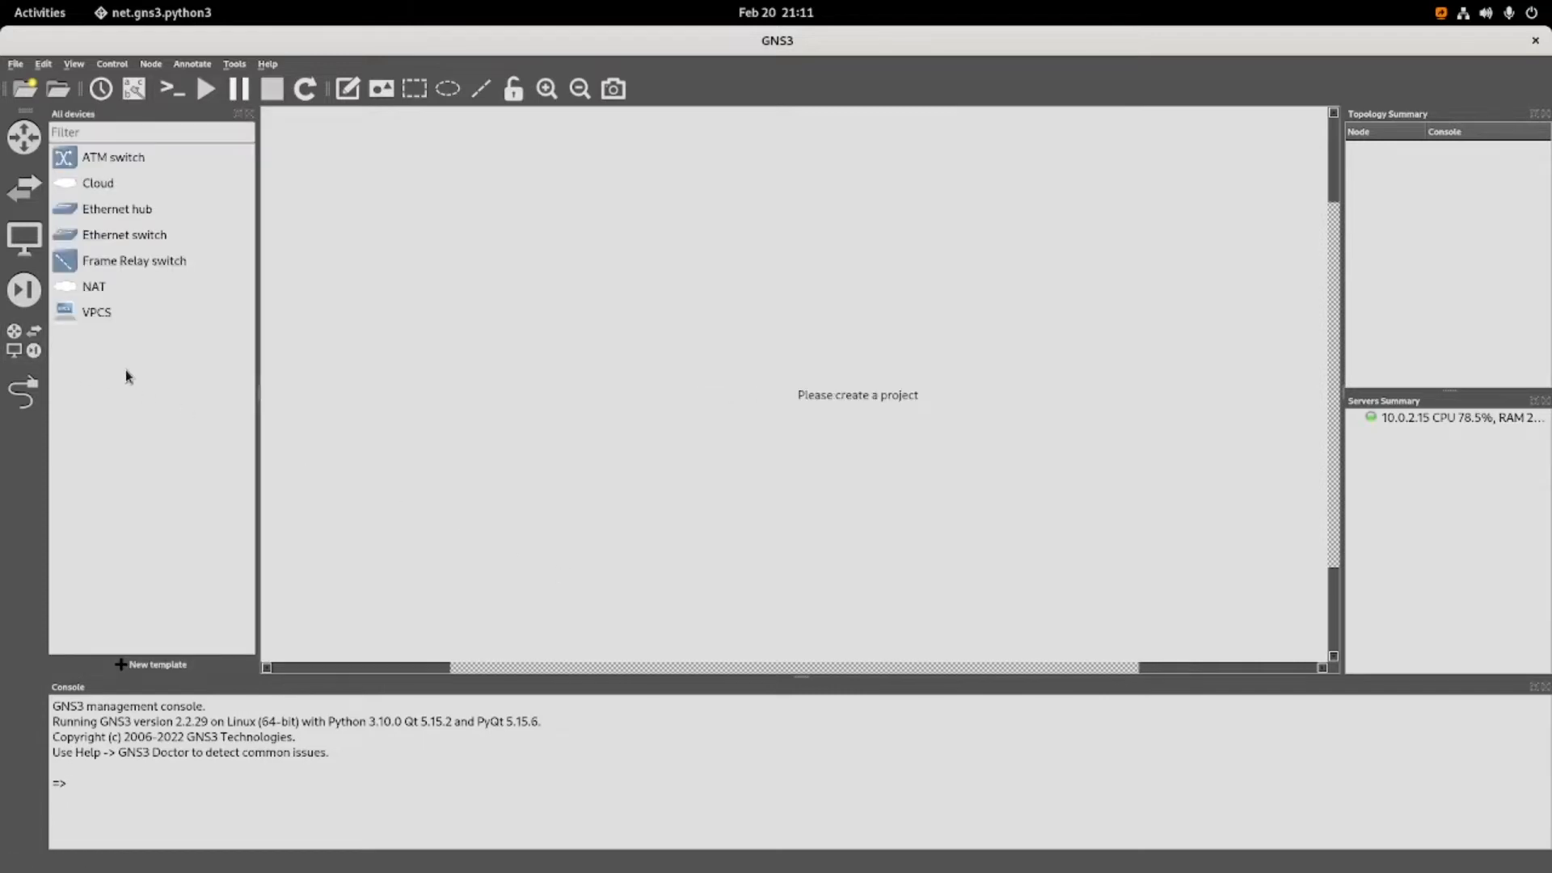
click(111, 212)
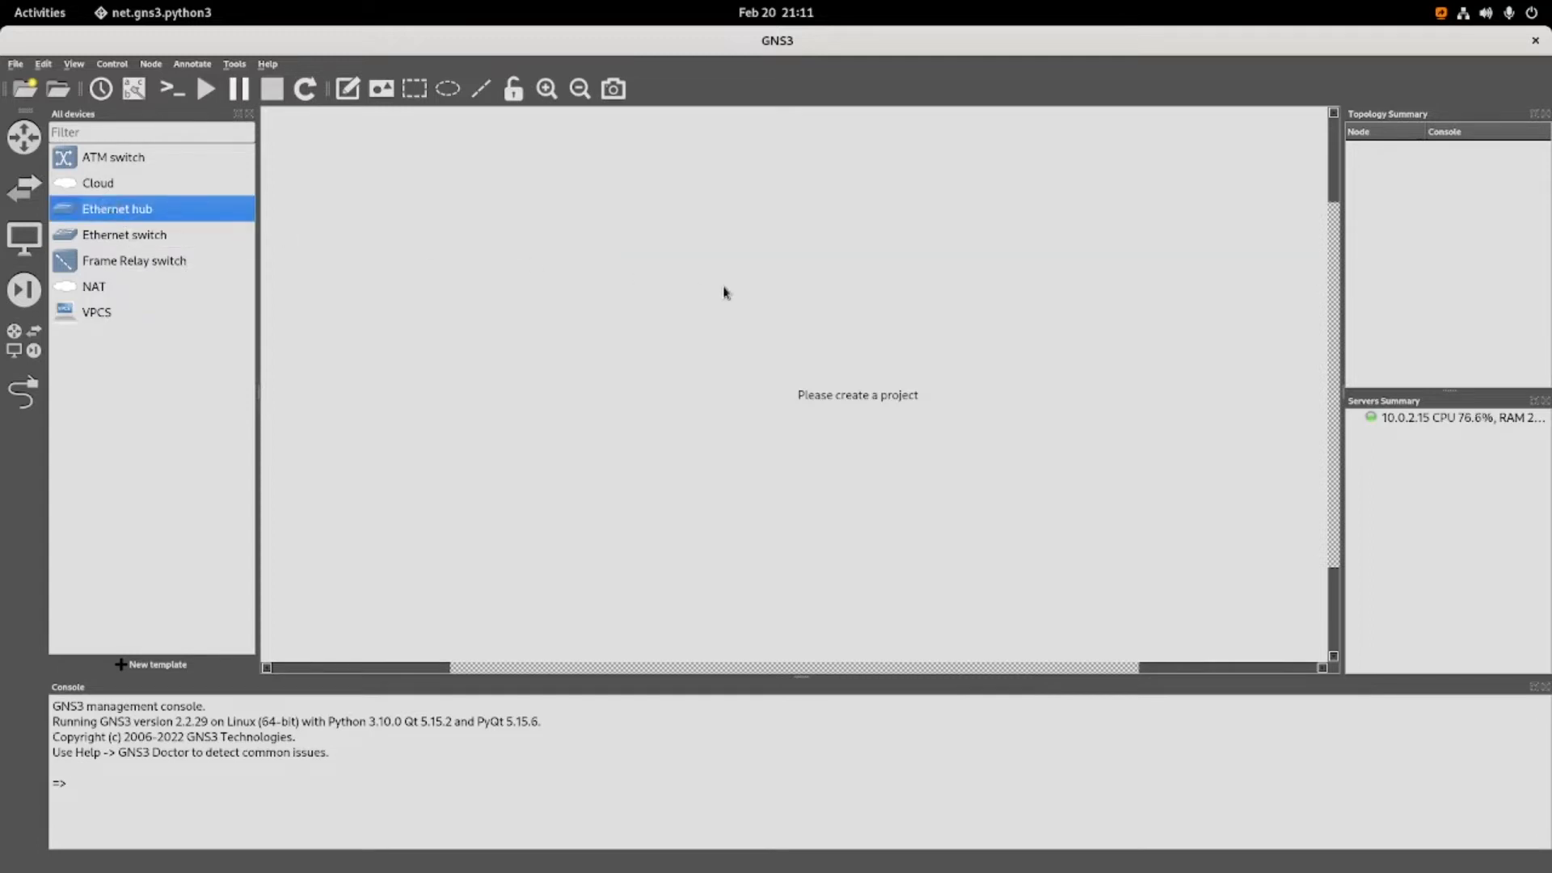
drag(162, 210, 687, 301)
Close GNS3, dismiss the server connection error, and relaunch the program.
click(1536, 43)
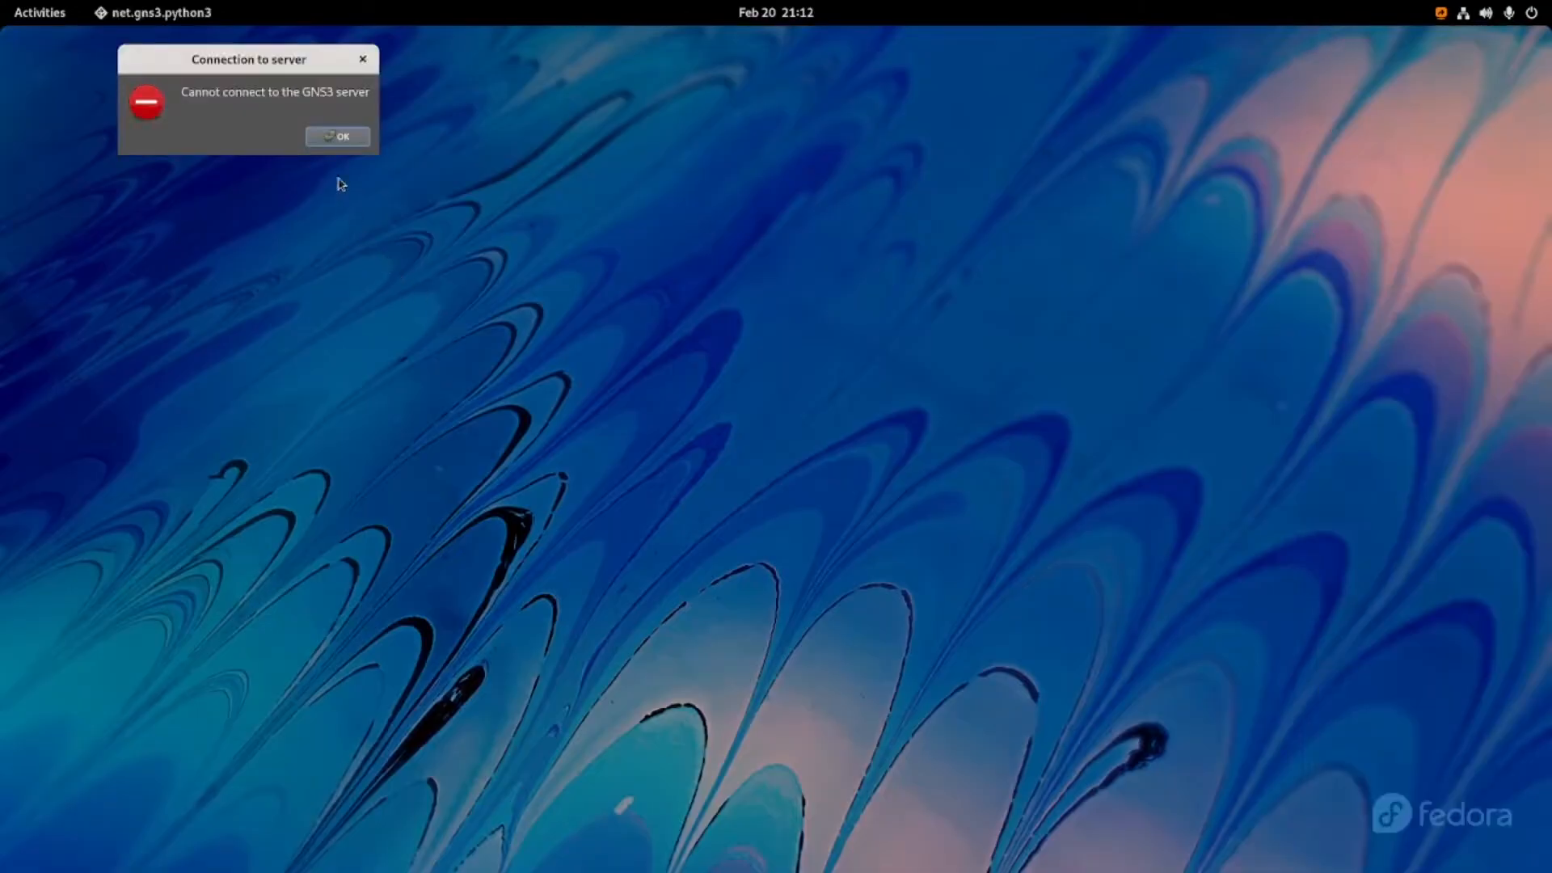
click(338, 137)
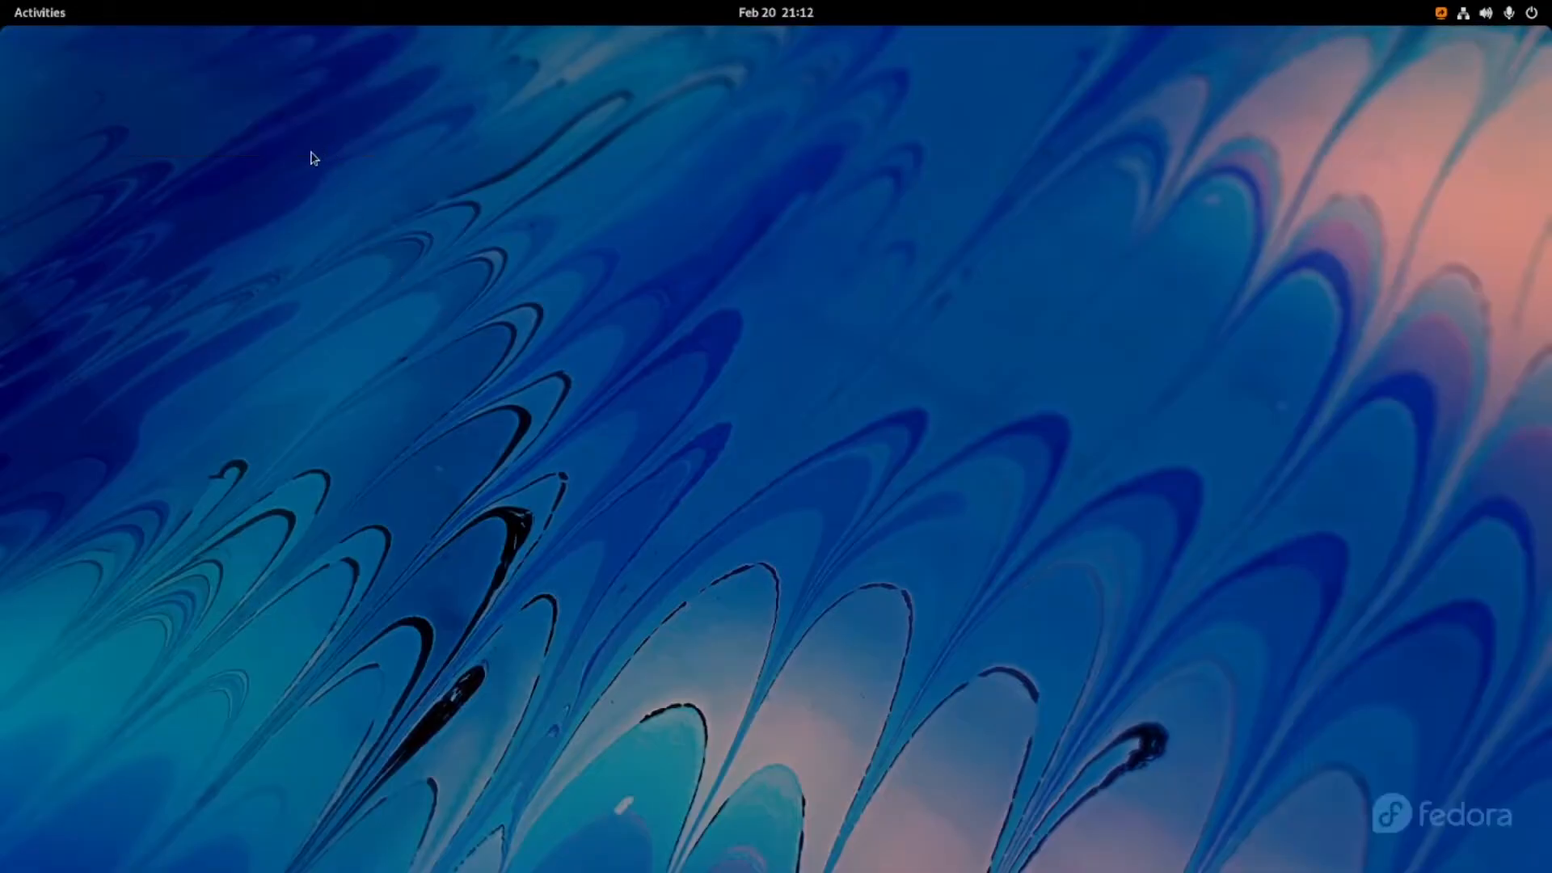
click(39, 18)
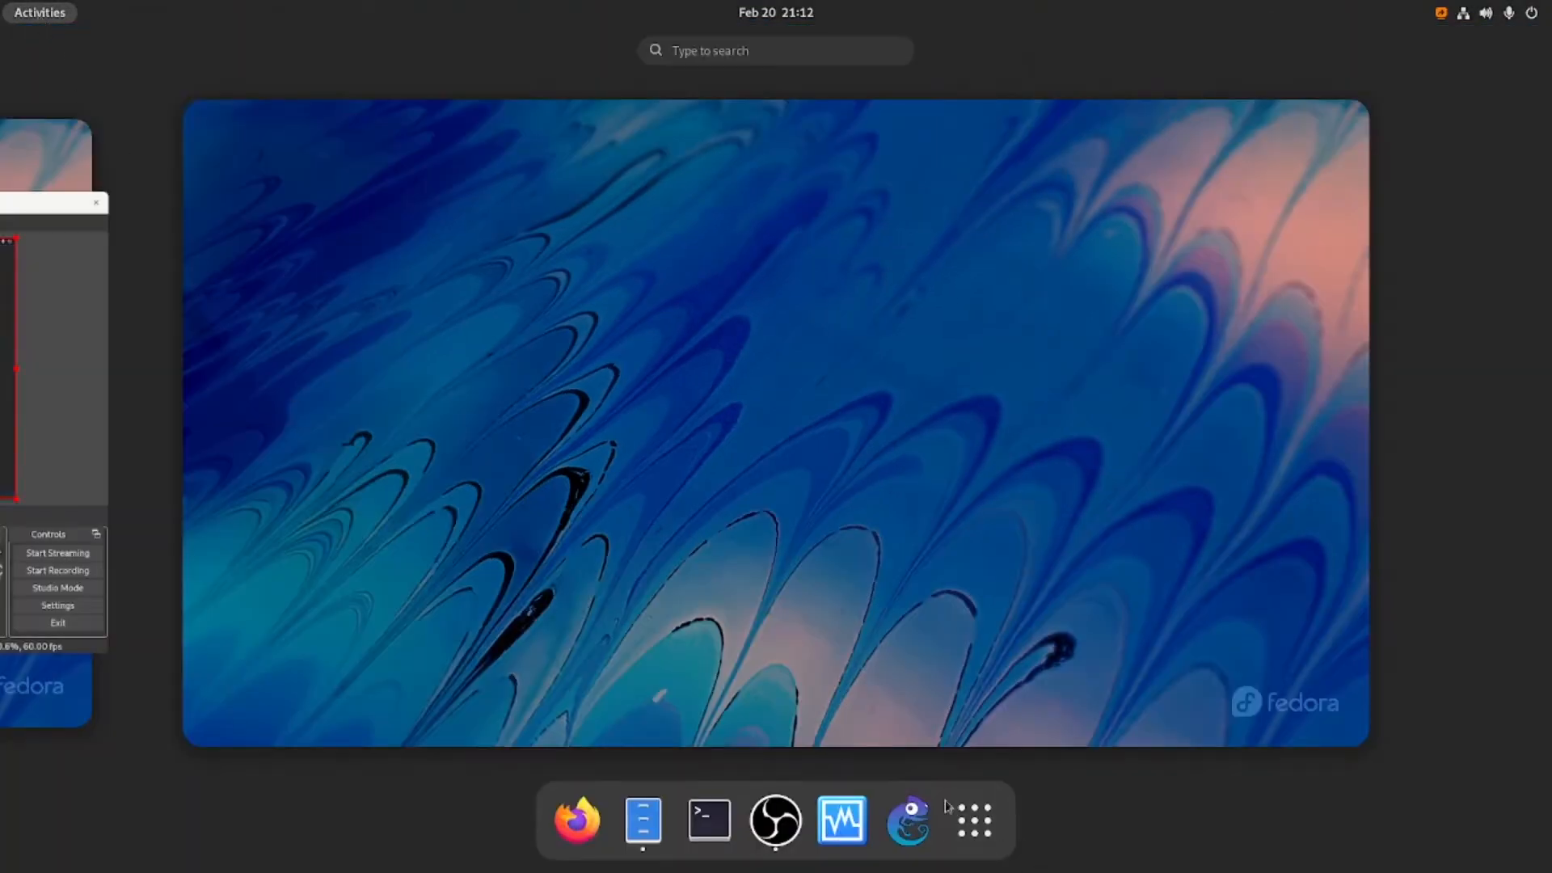
click(906, 804)
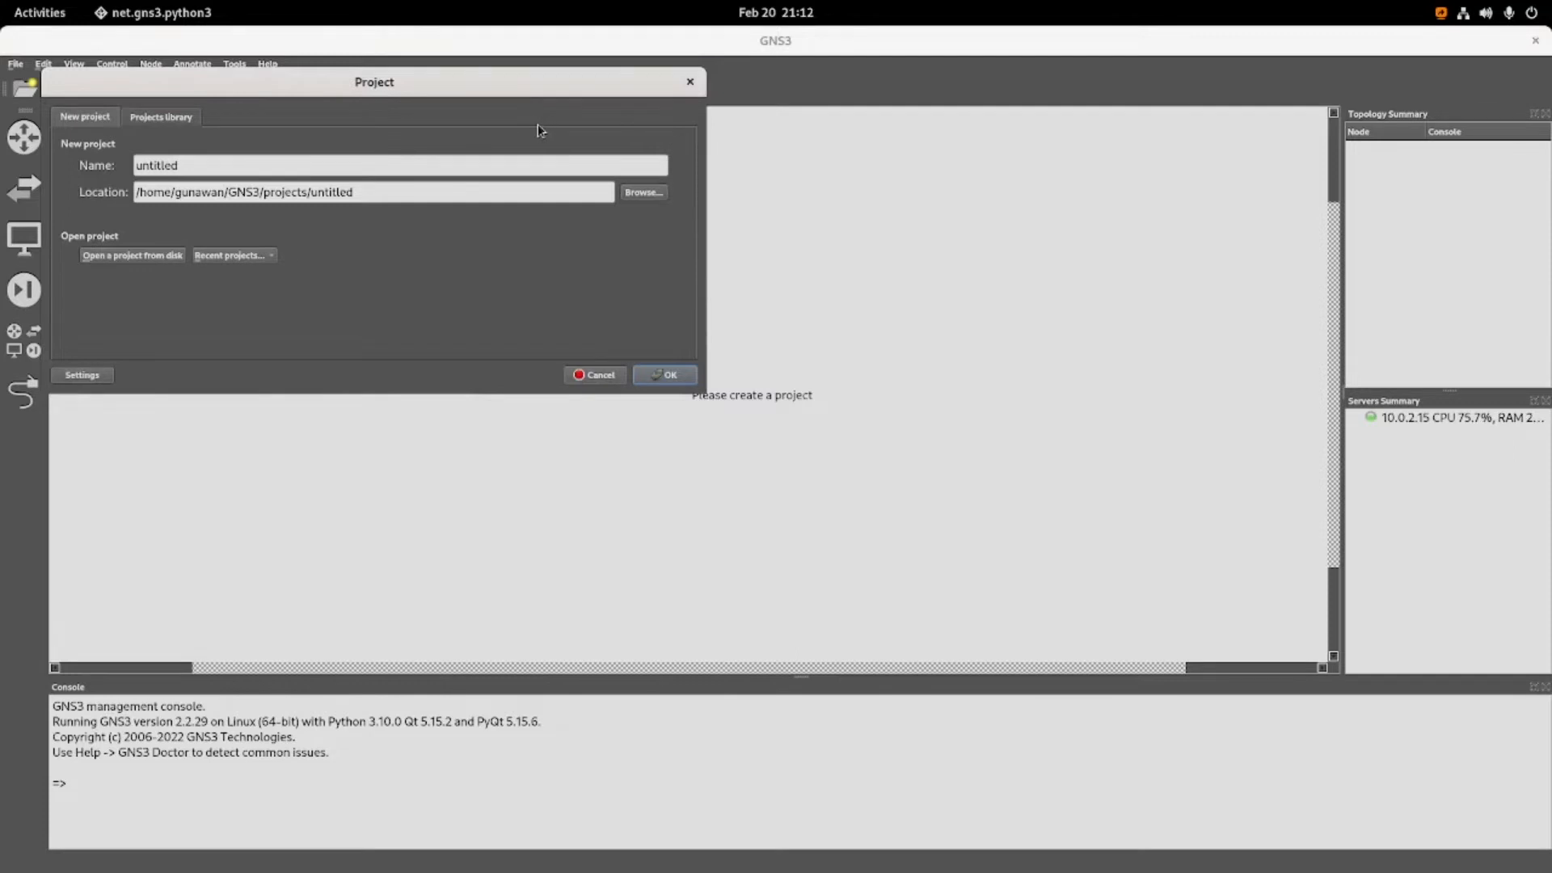
Create a new project named testing in the default projects location.
click(161, 118)
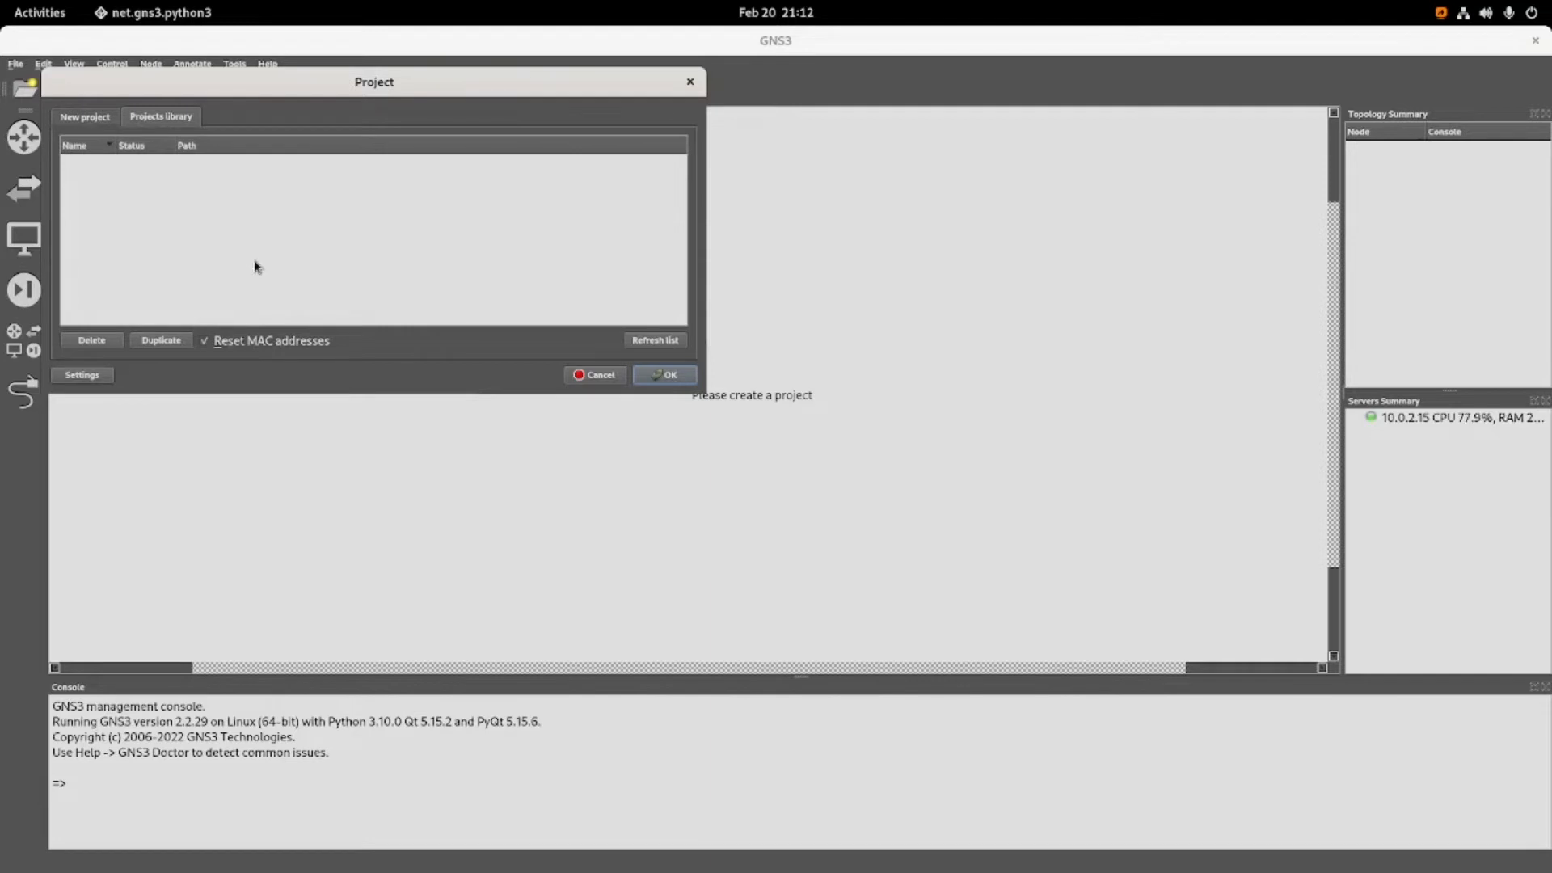
click(86, 121)
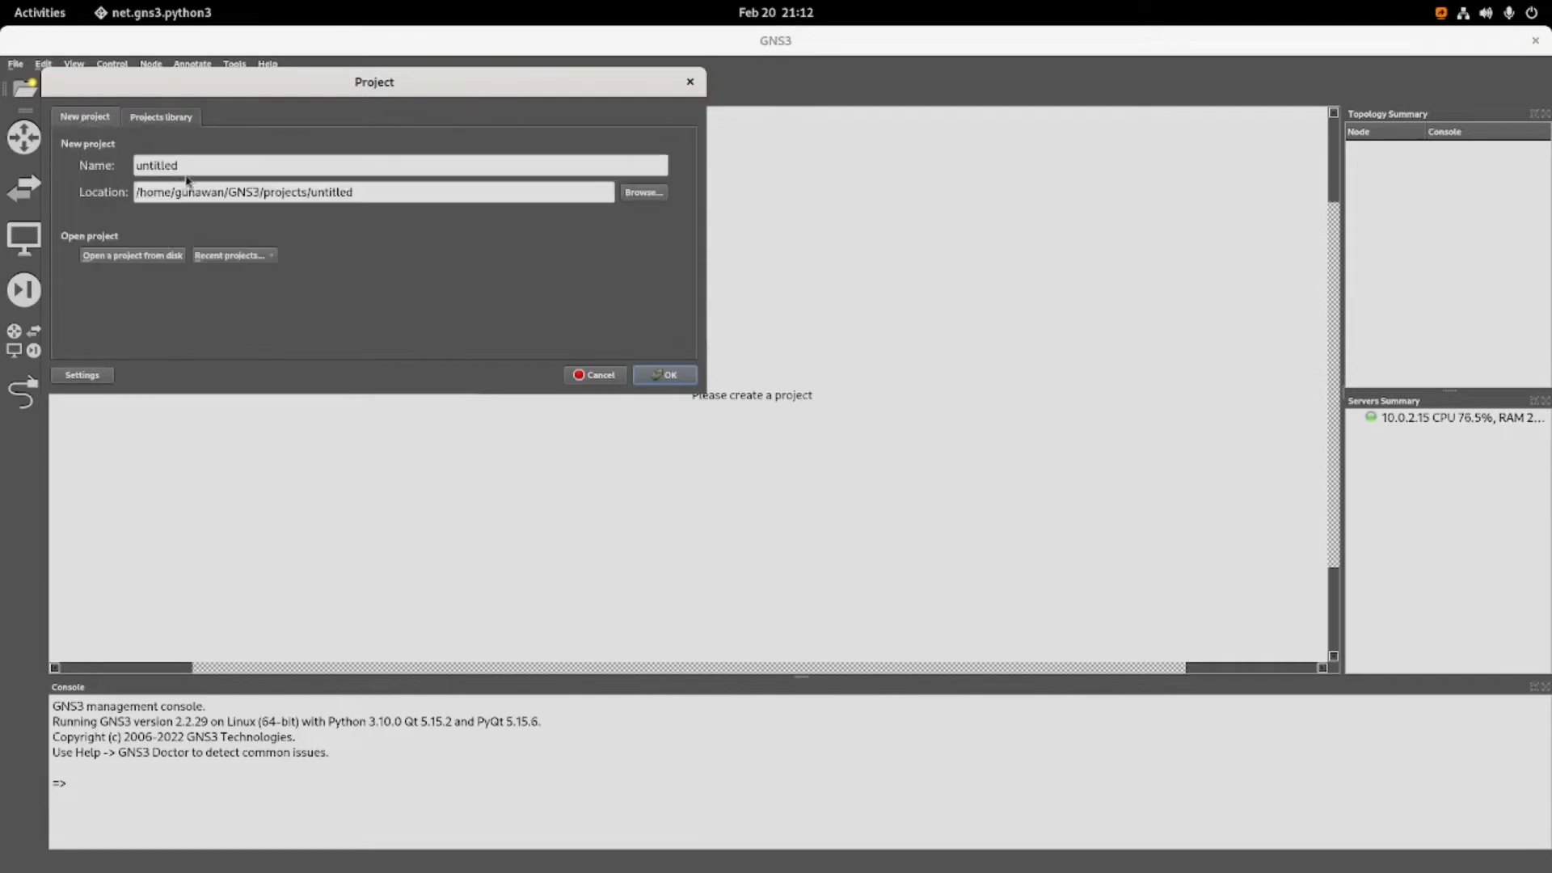
drag(184, 166, 121, 165)
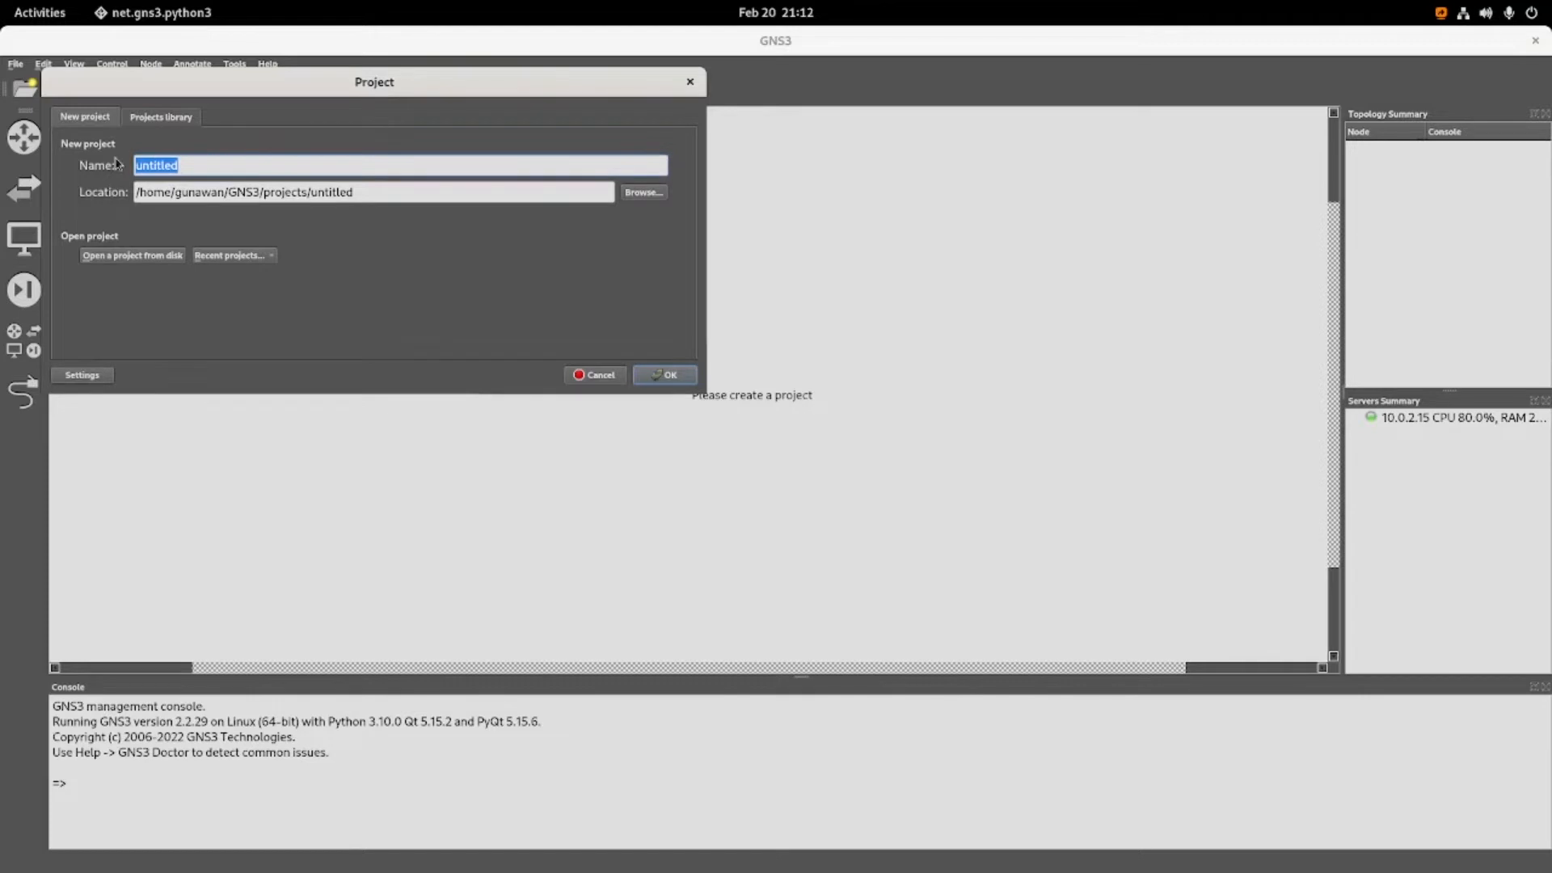
text(testing)
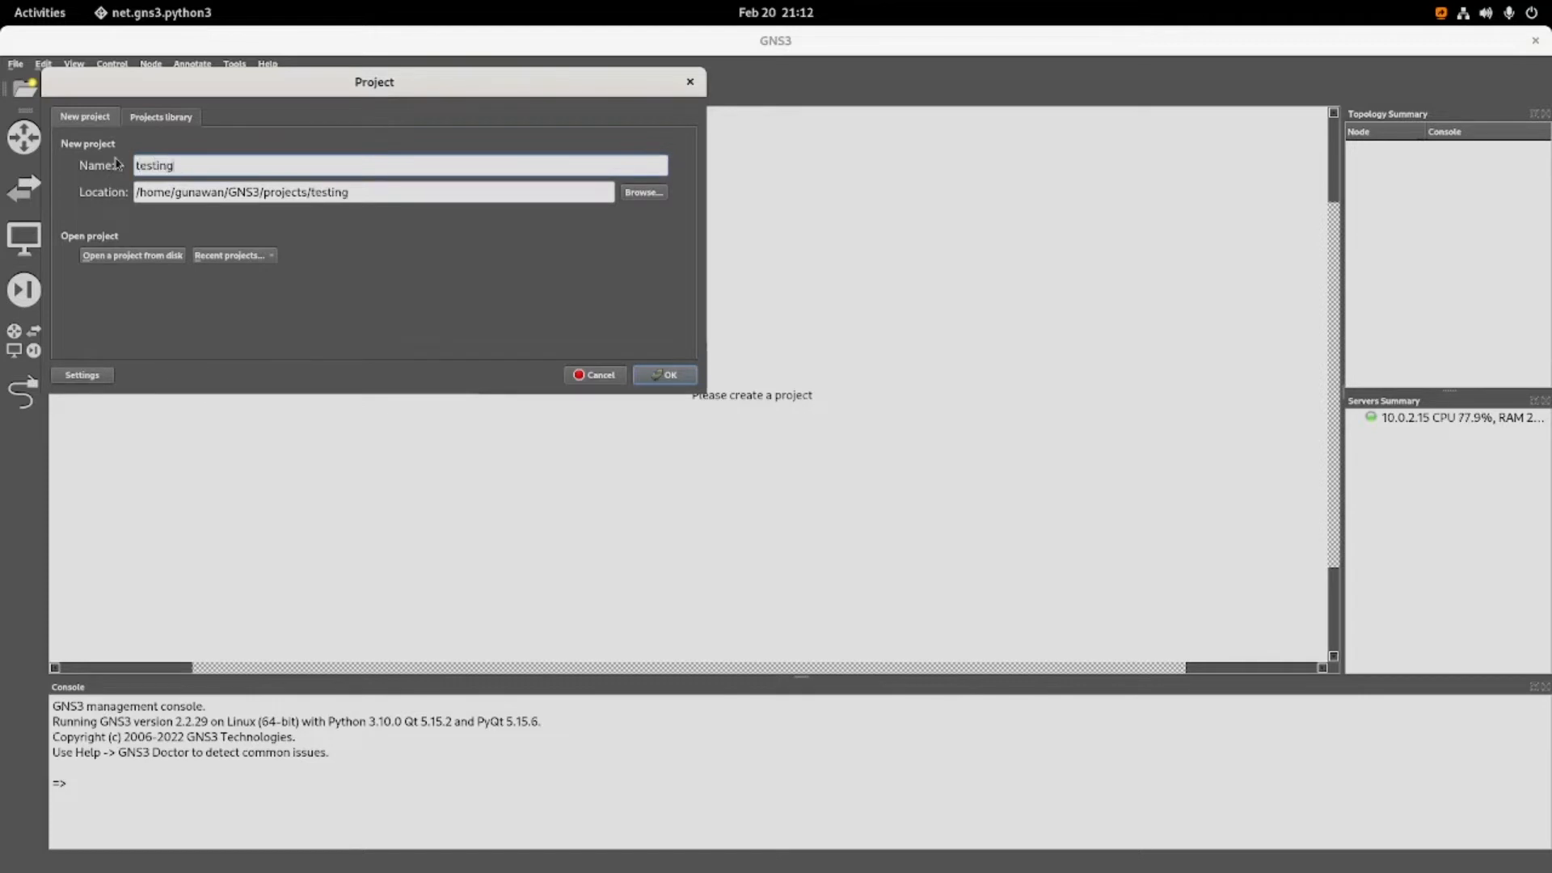
click(667, 376)
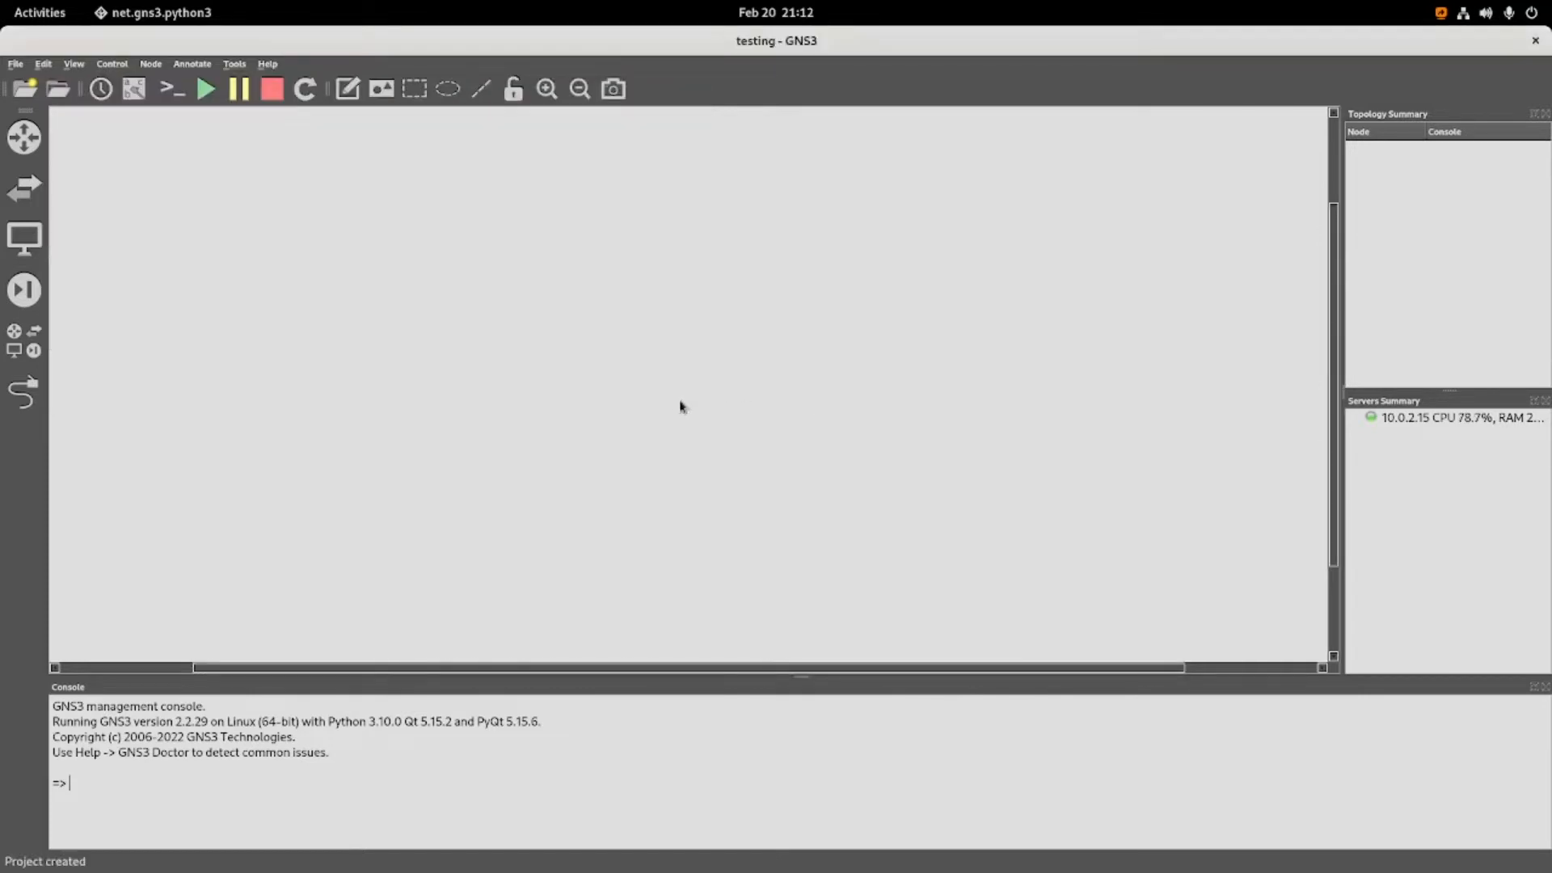
Try to add an Ethernet hub and a NAT node from the full device list to the workspace.
click(24, 351)
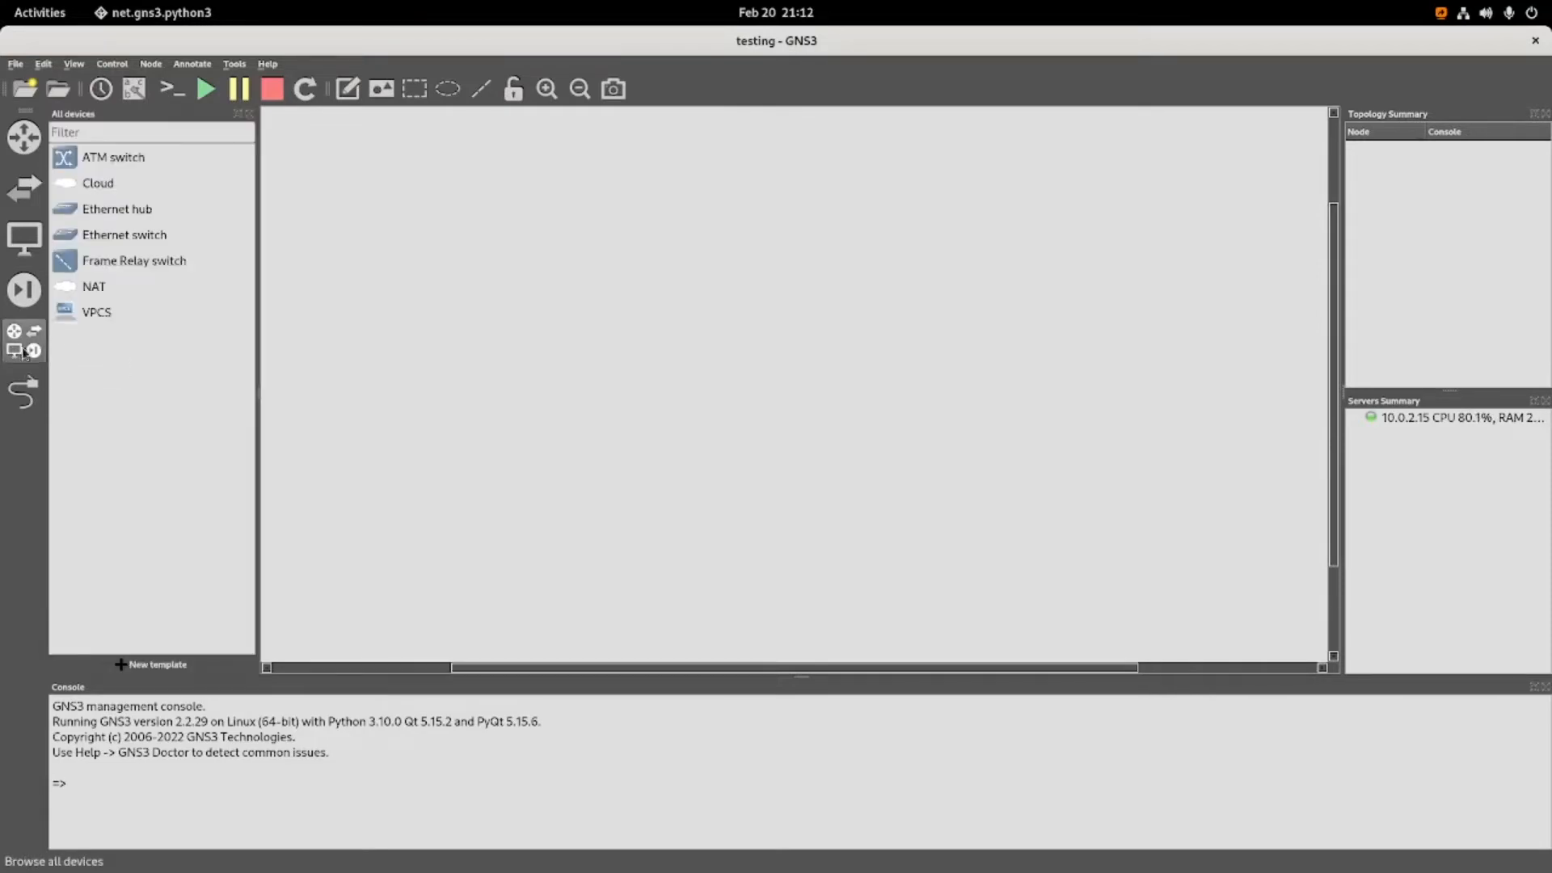
click(109, 219)
drag(100, 210, 614, 286)
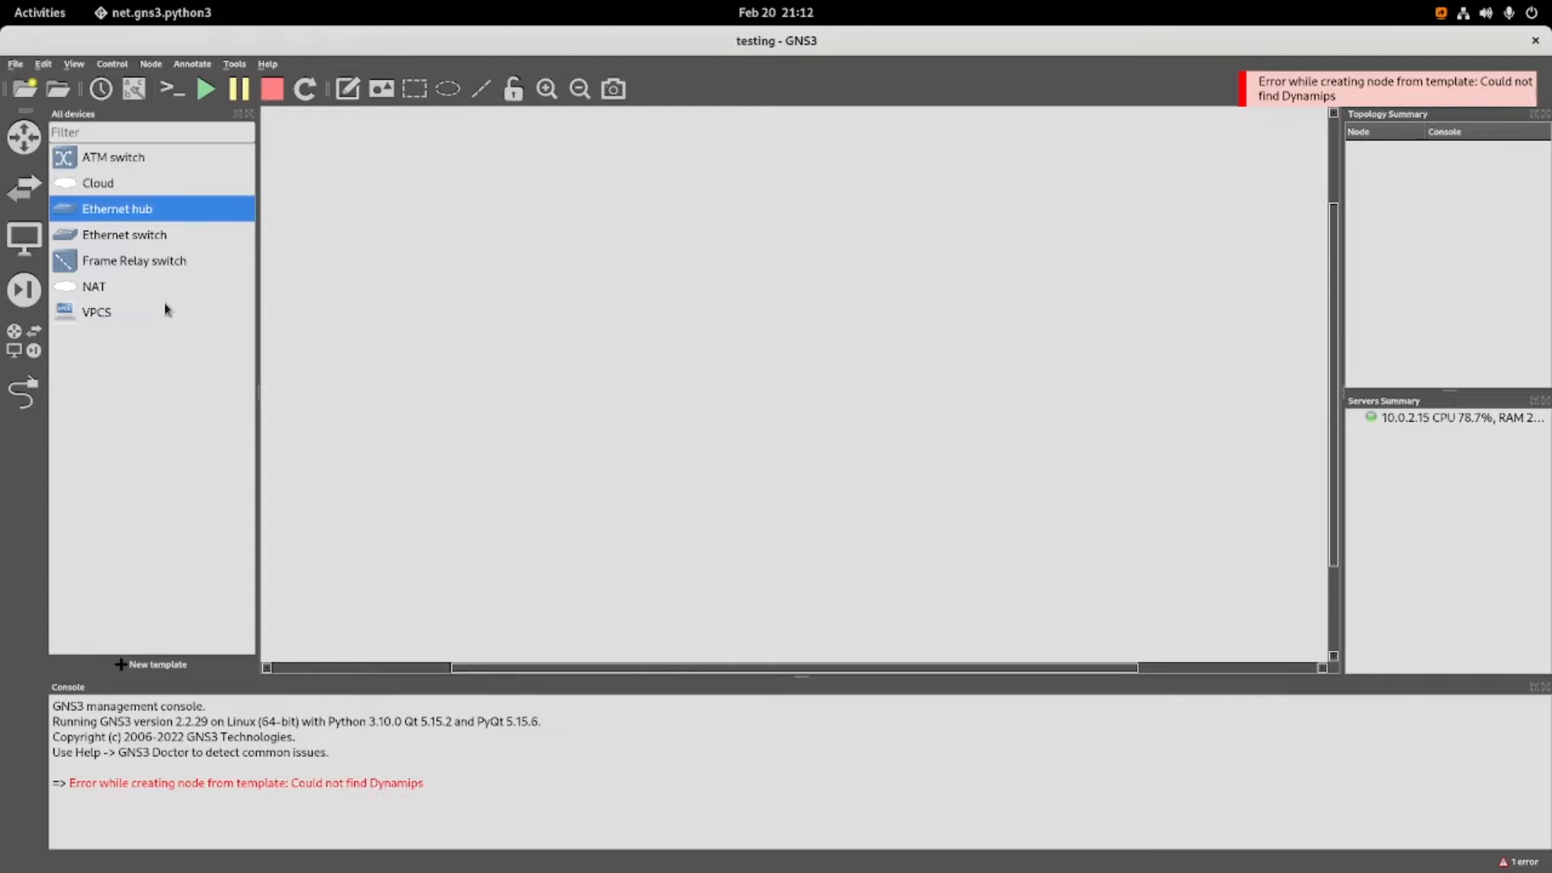
click(92, 294)
drag(92, 293, 562, 317)
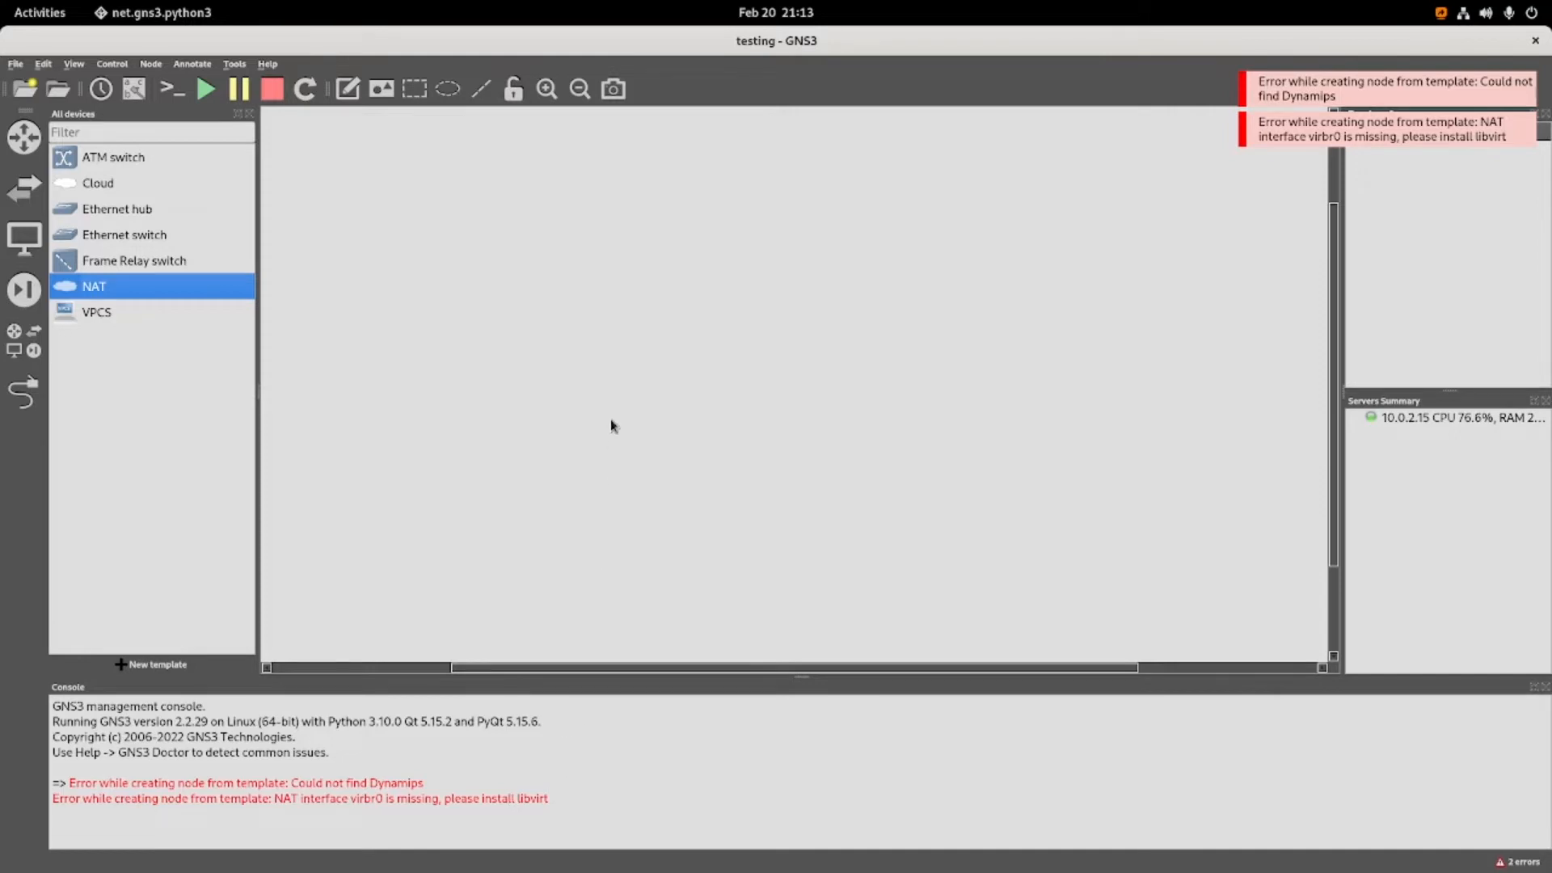
Open a Terminal window over GNS3 and list the enabled package repositories with dnf repolist.
click(55, 20)
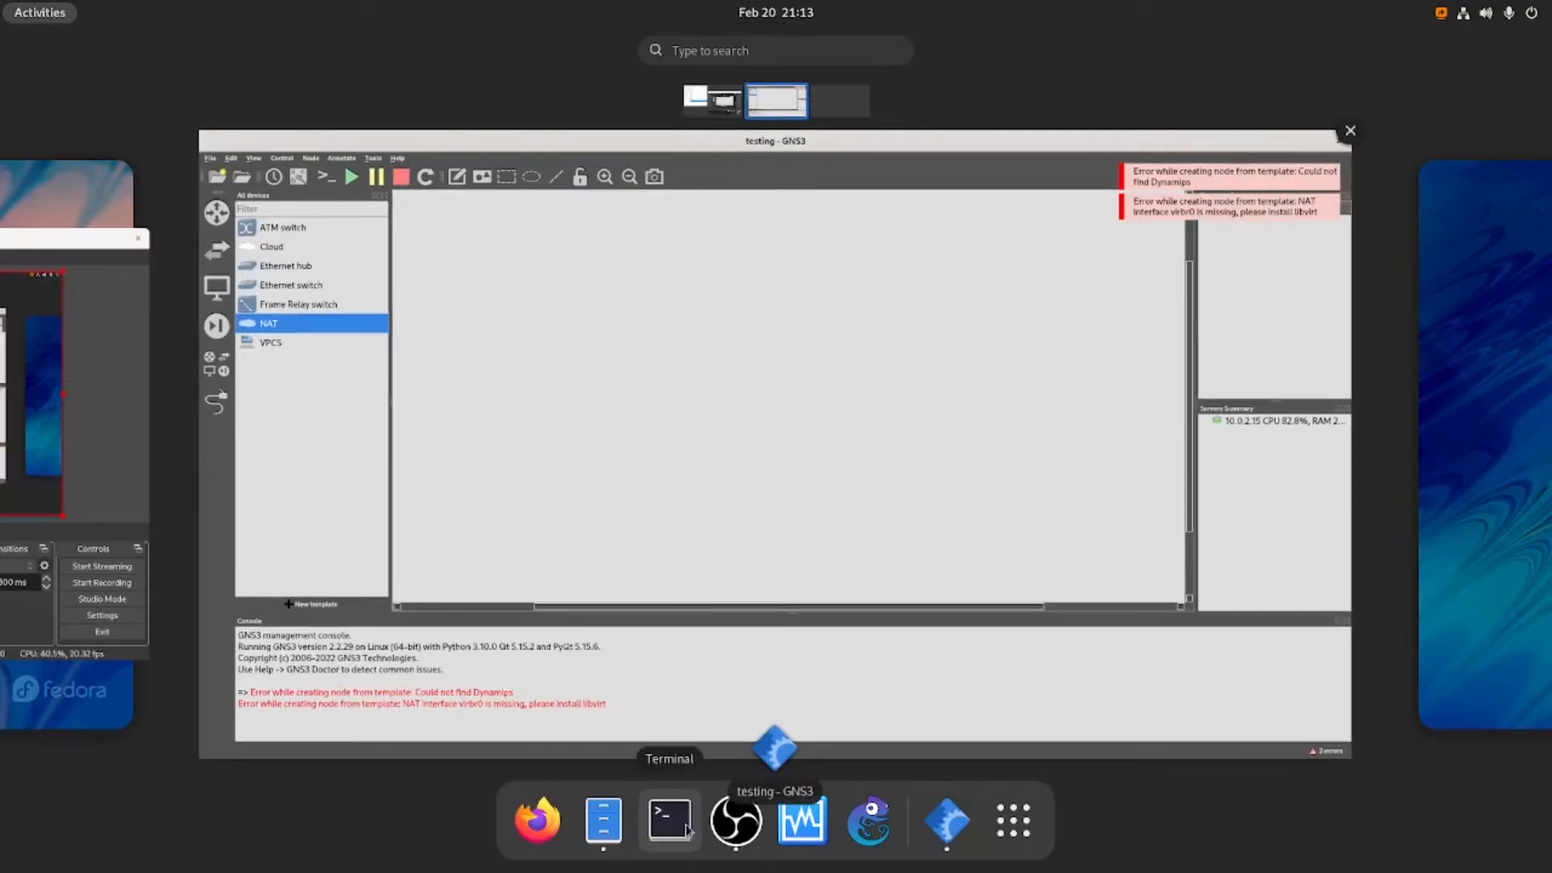
click(670, 821)
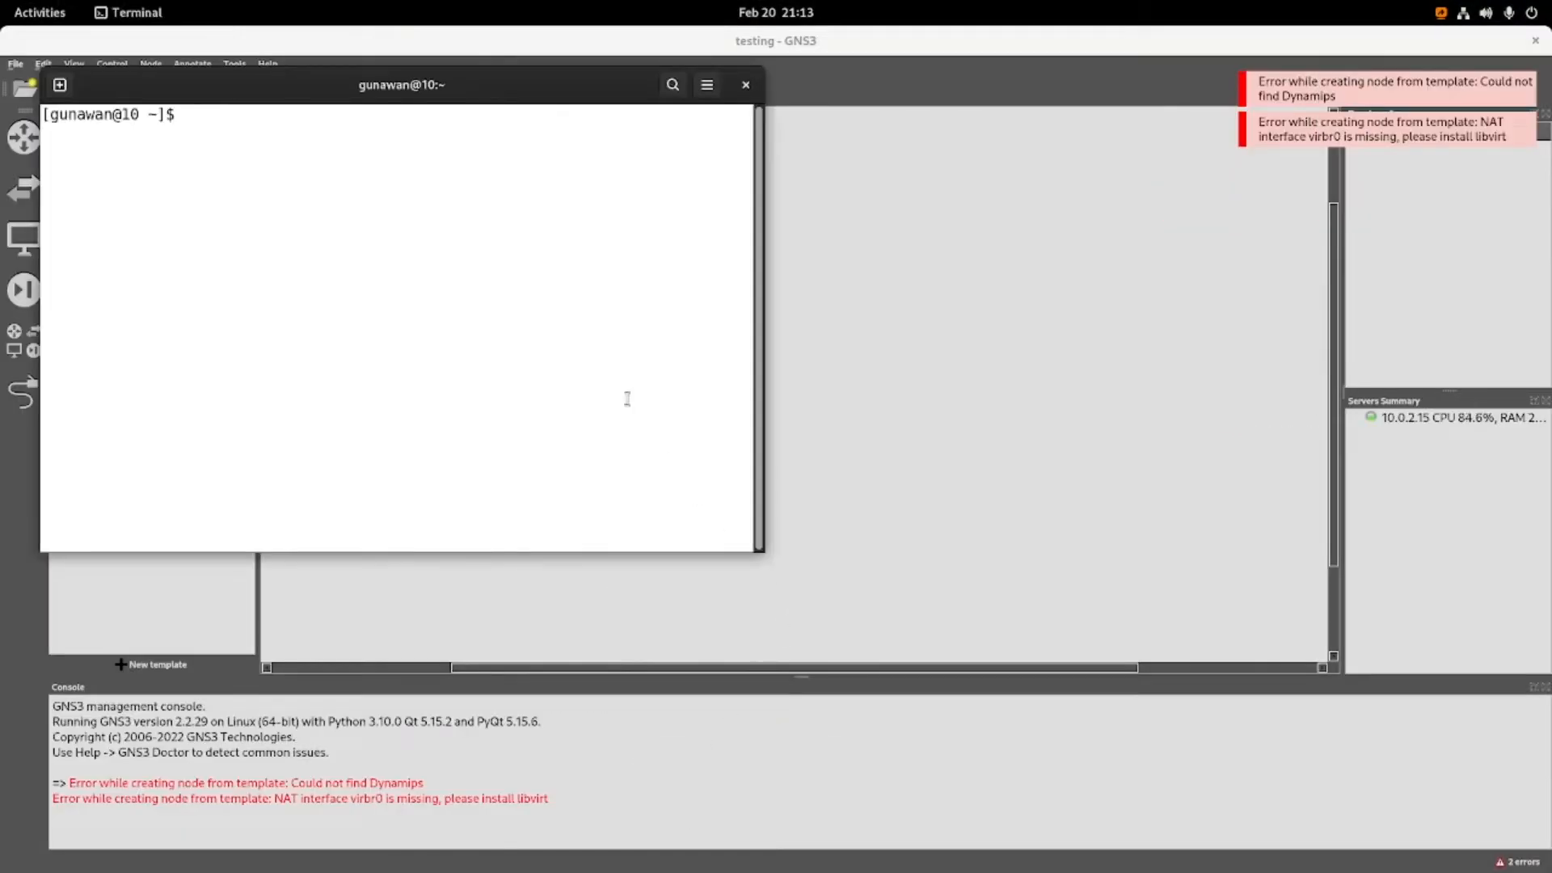
drag(561, 97, 807, 181)
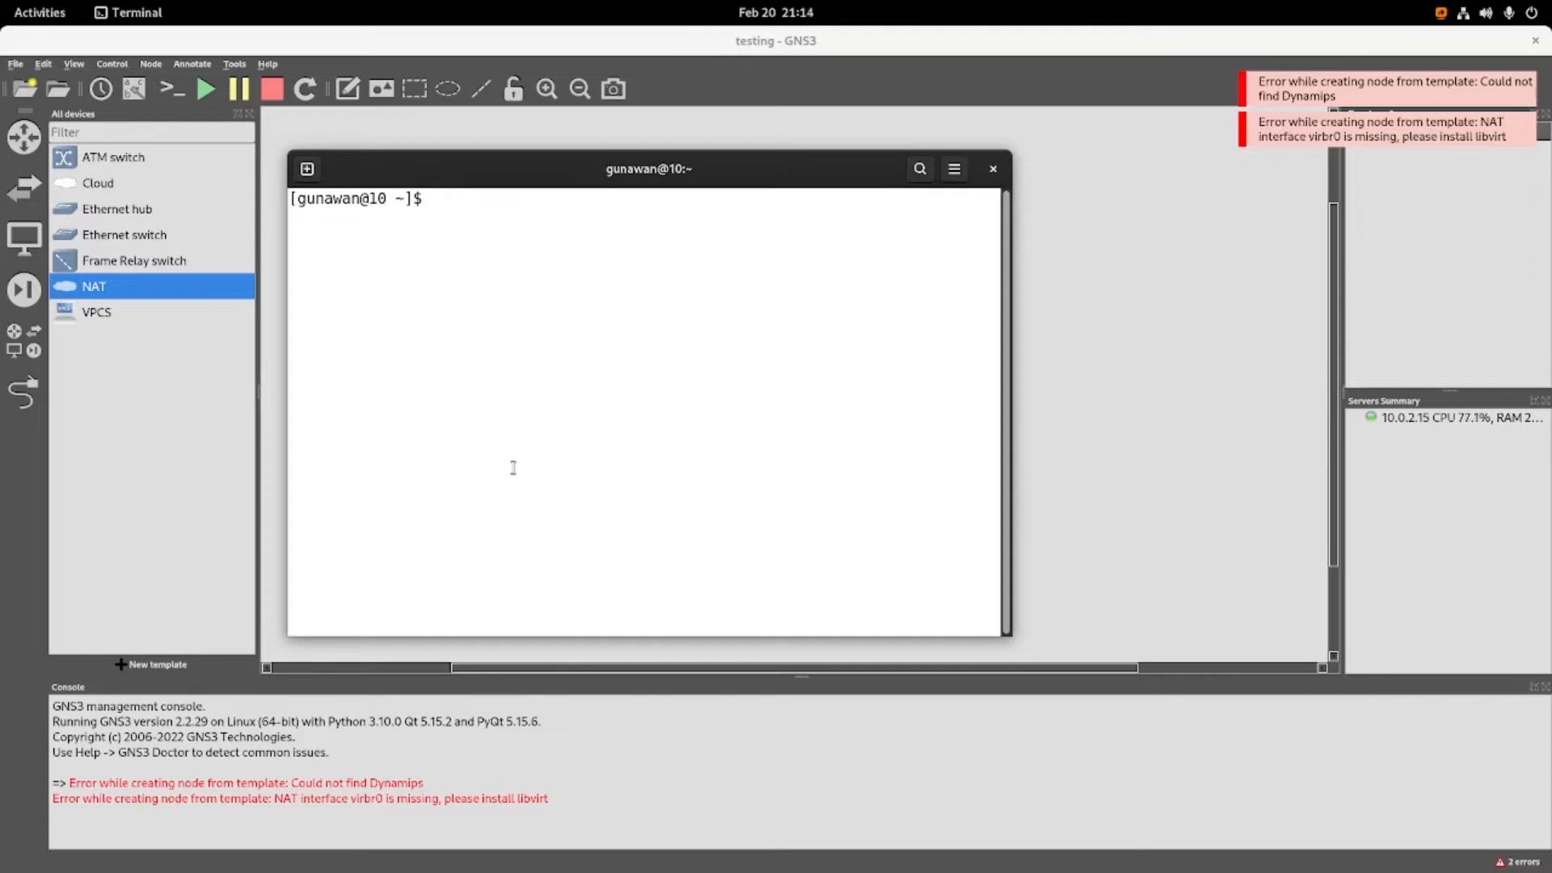
text(dnf repolist)
key(Return)
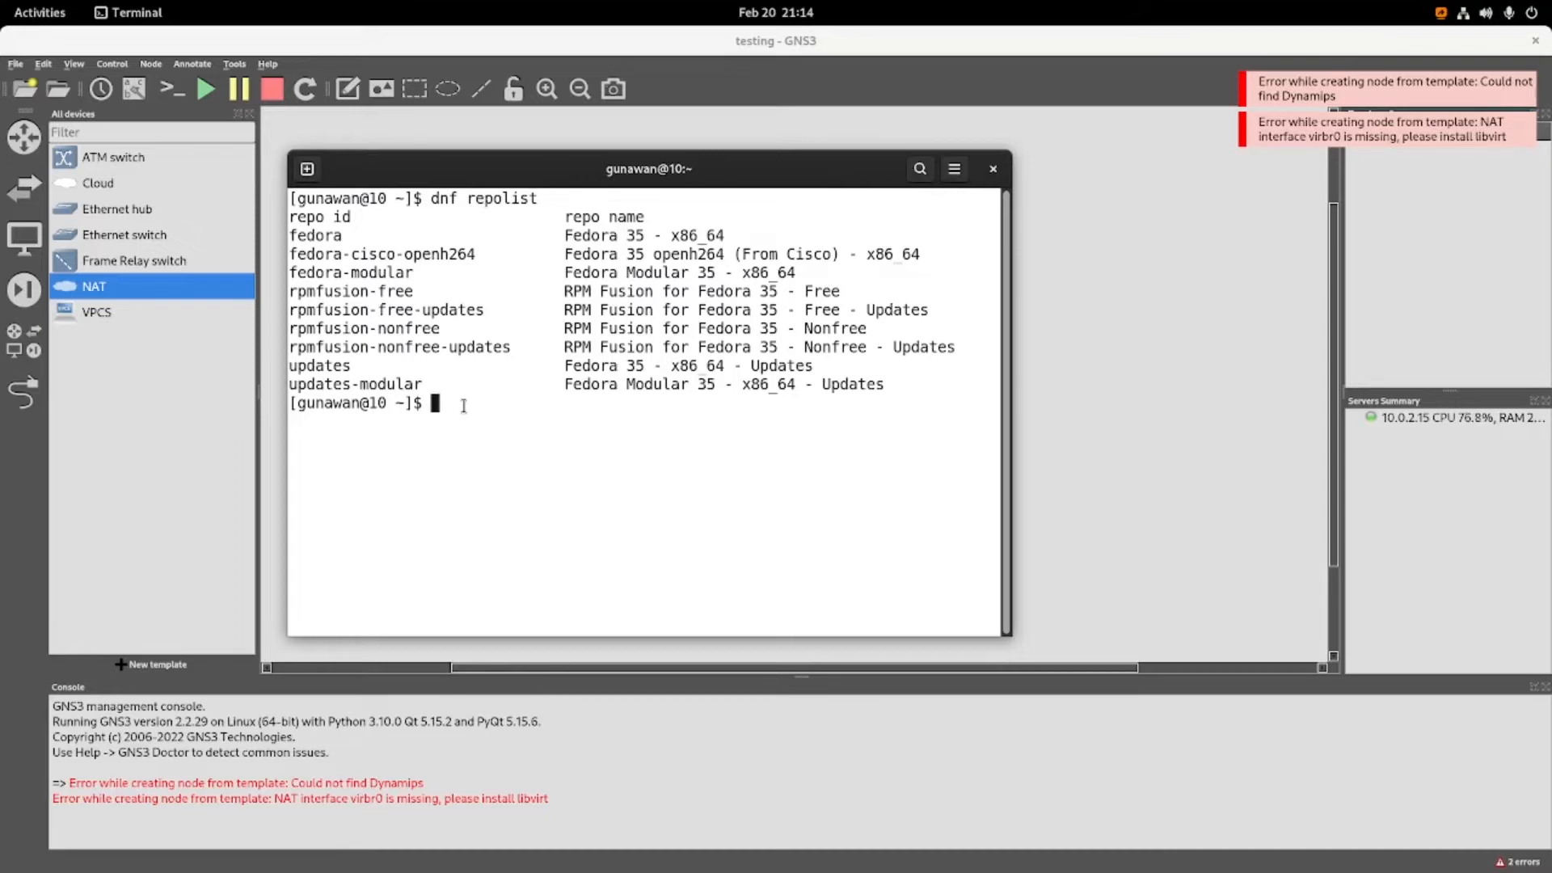
Install the packages with sudo dnf install dynamips libvirt, entering the sudo password and accepting the installation prompts.
text(sudo dn)
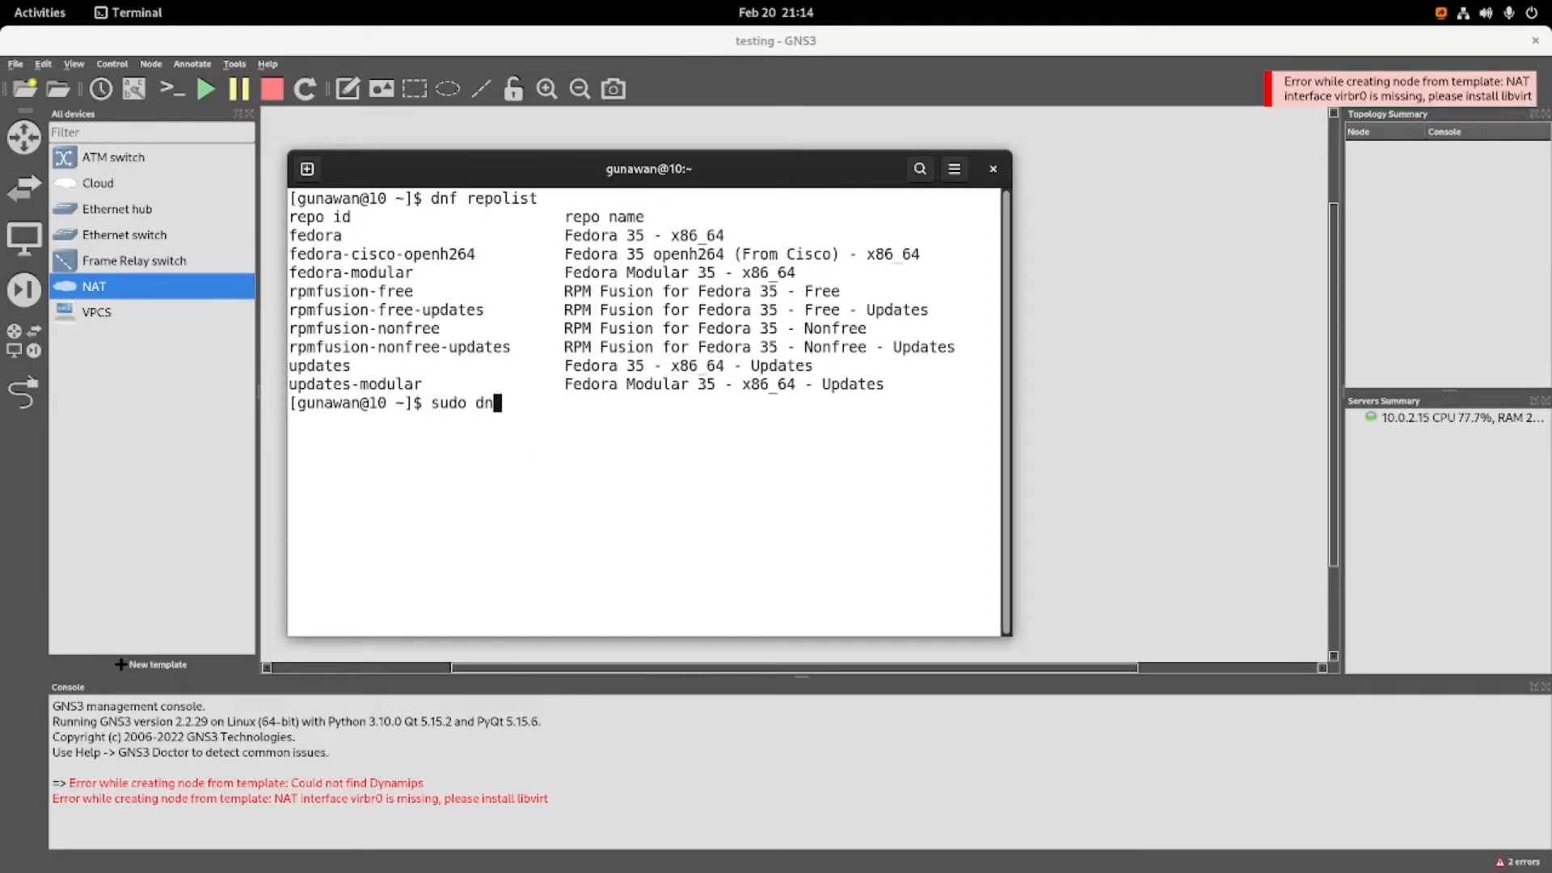
text(f install dynamip)
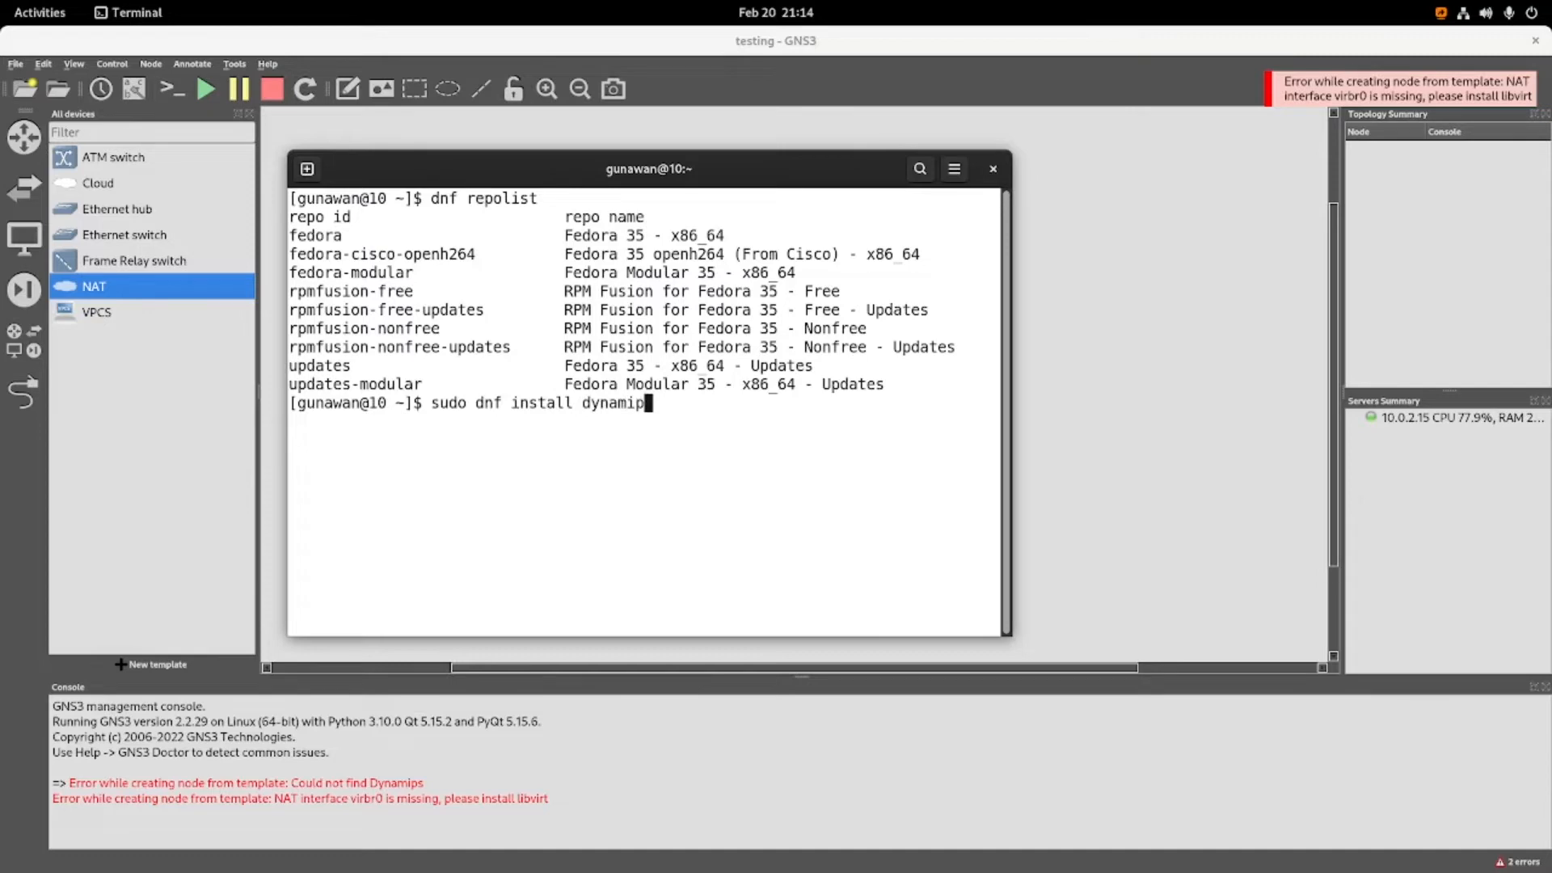
text(s libvirt)
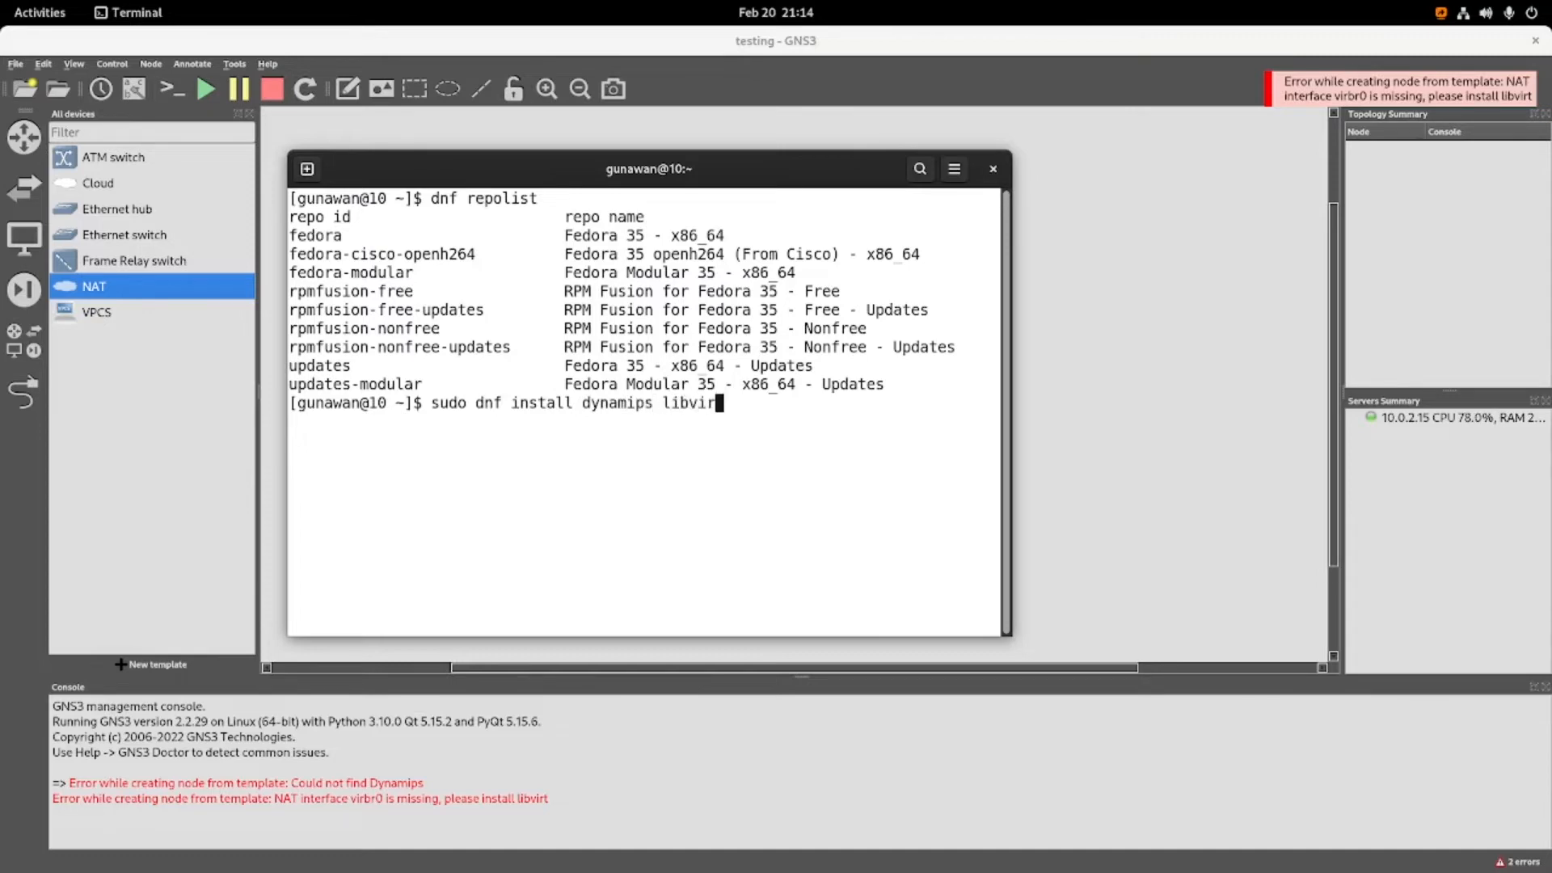
key(Return)
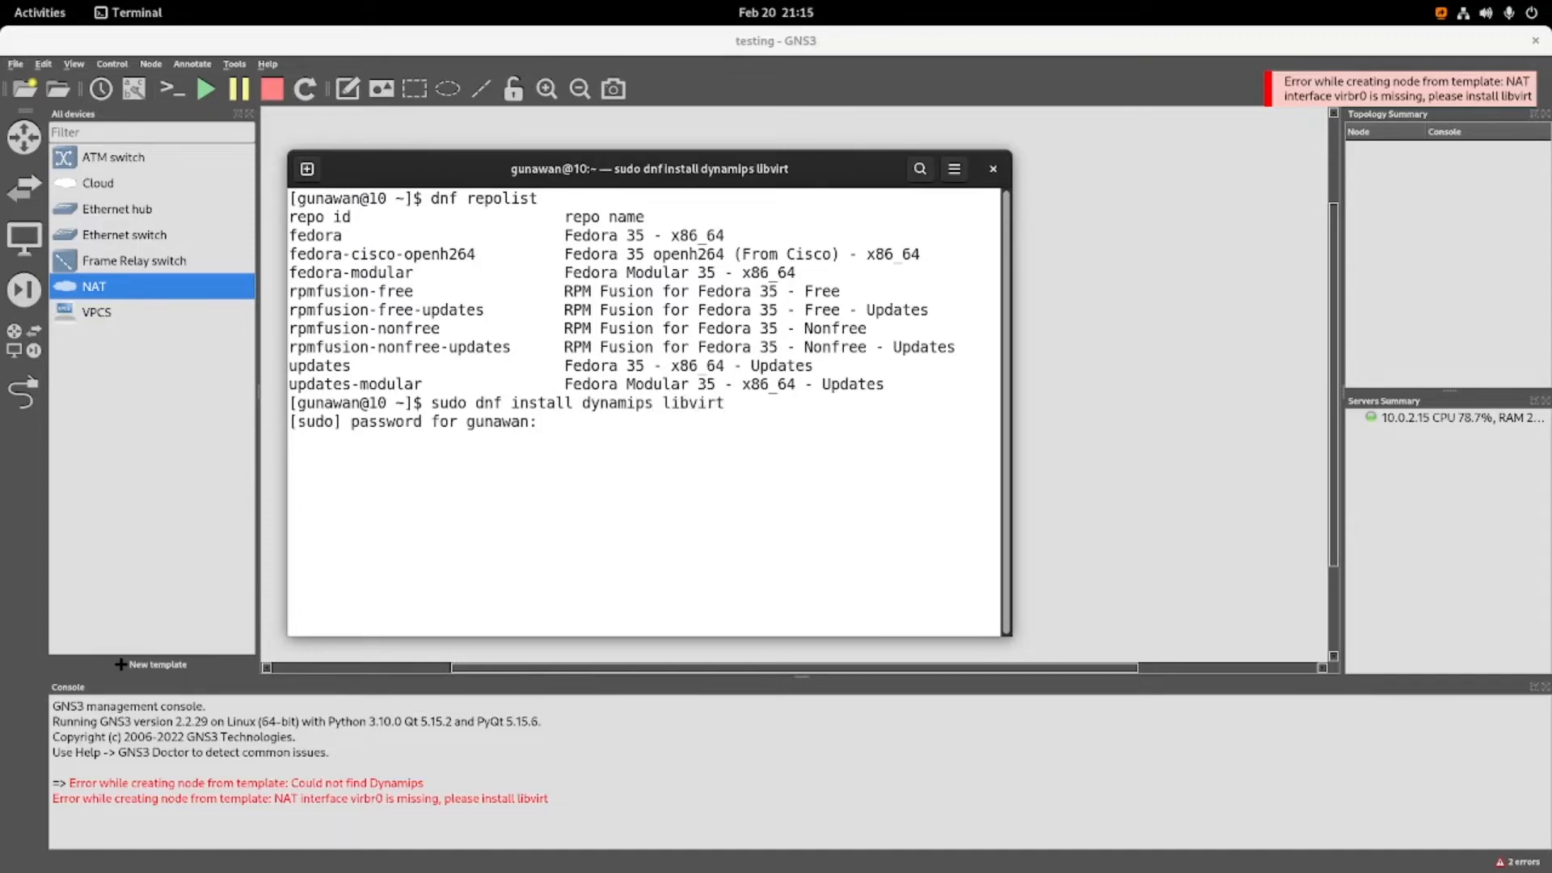
key(Return)
text(y)
key(Return)
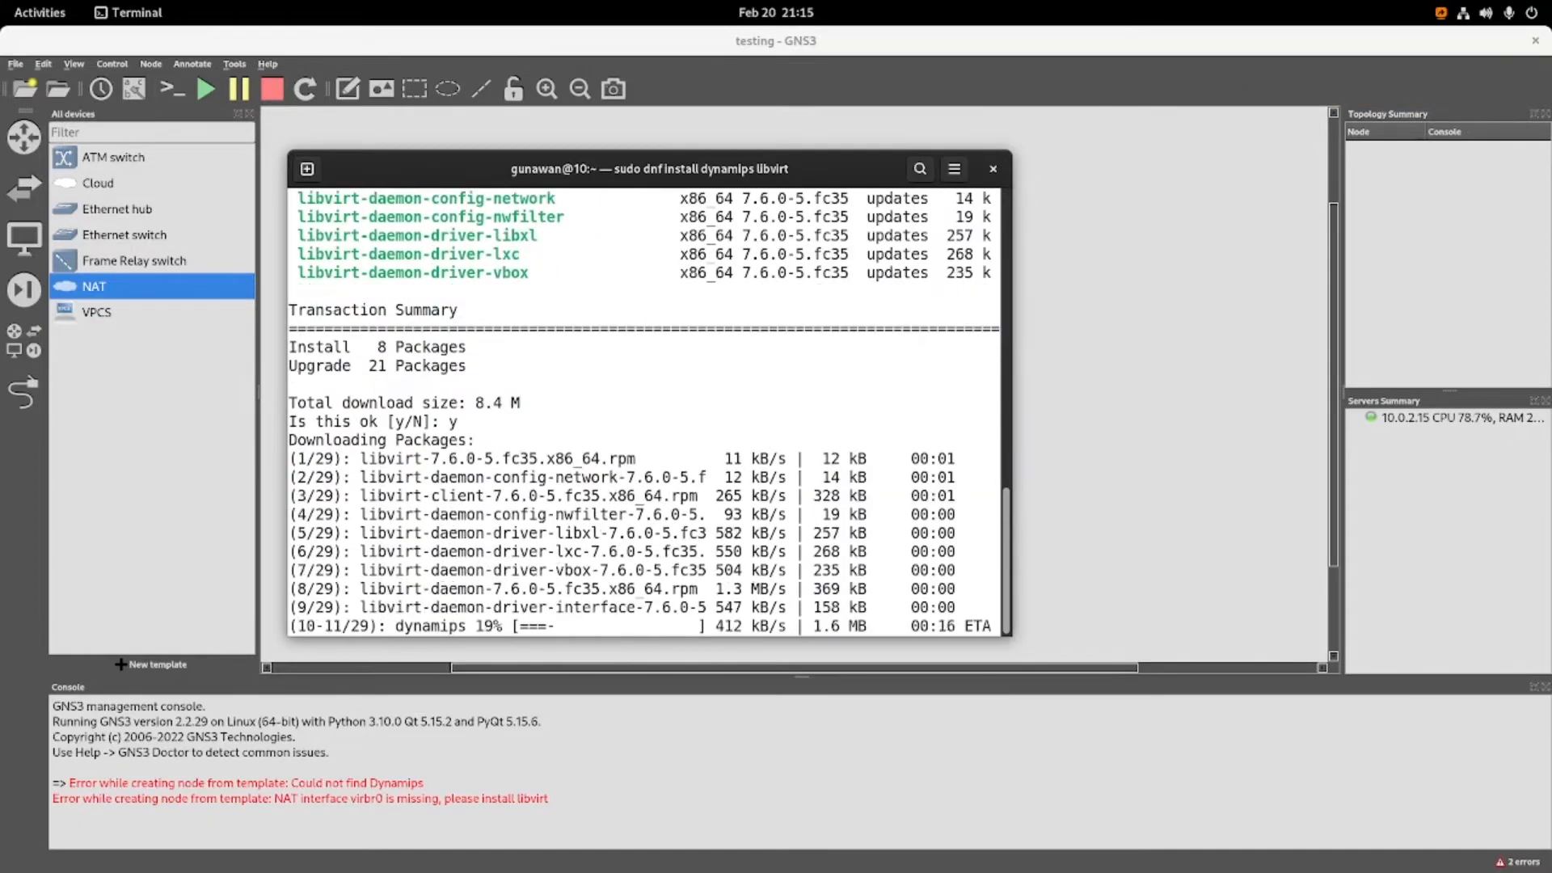
text(y)
key(Return)
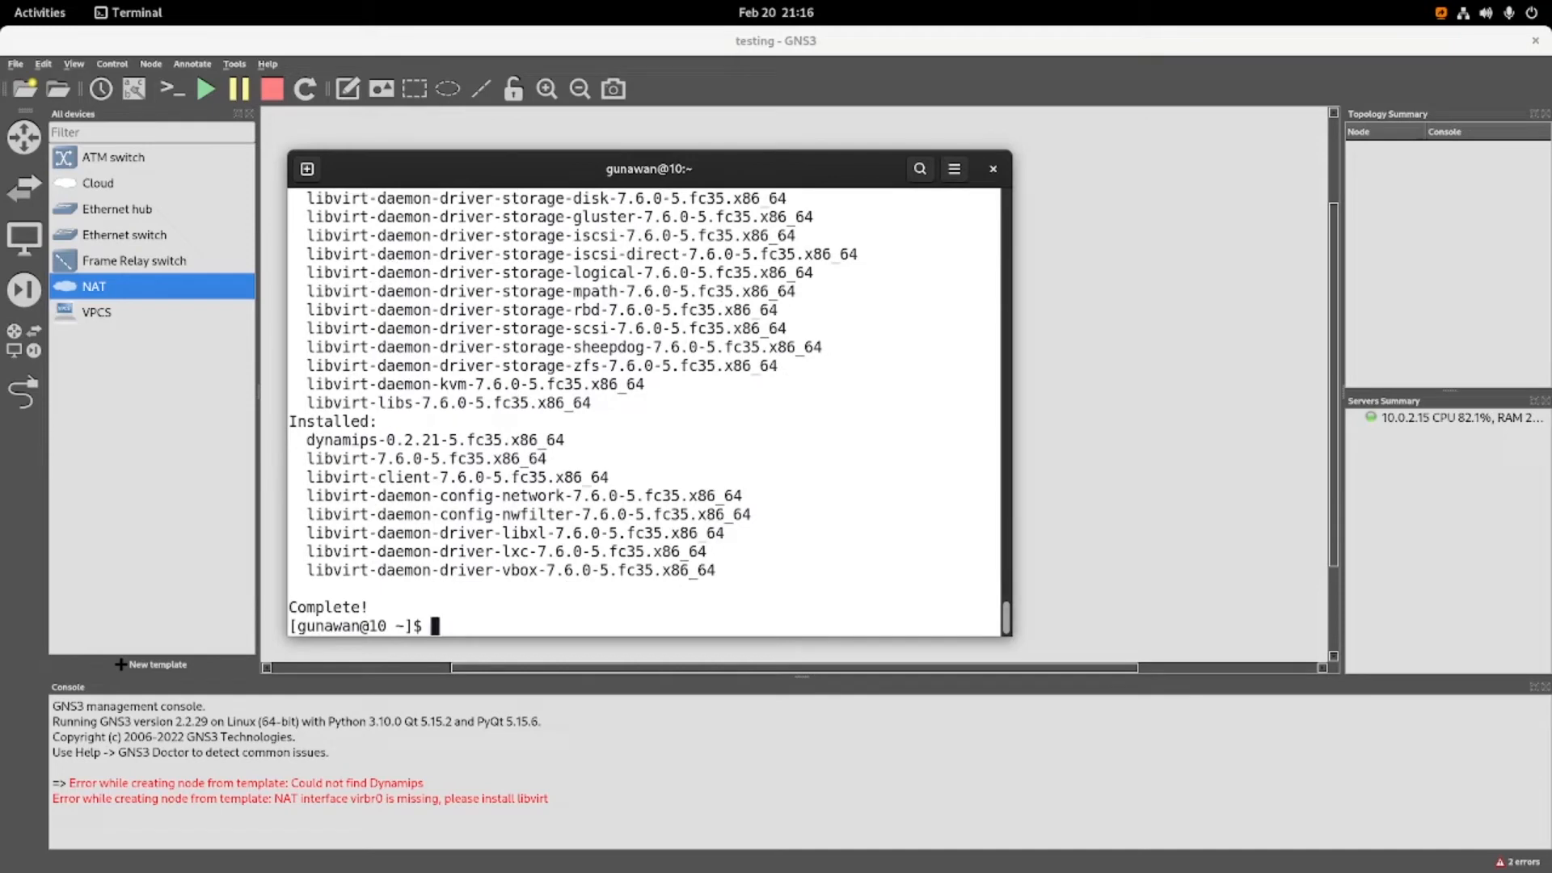
Clear the terminal and start the libvirt service with sudo systemctl start libvirtd, entering the sudo password, and clear the output.
text(clear)
key(Return)
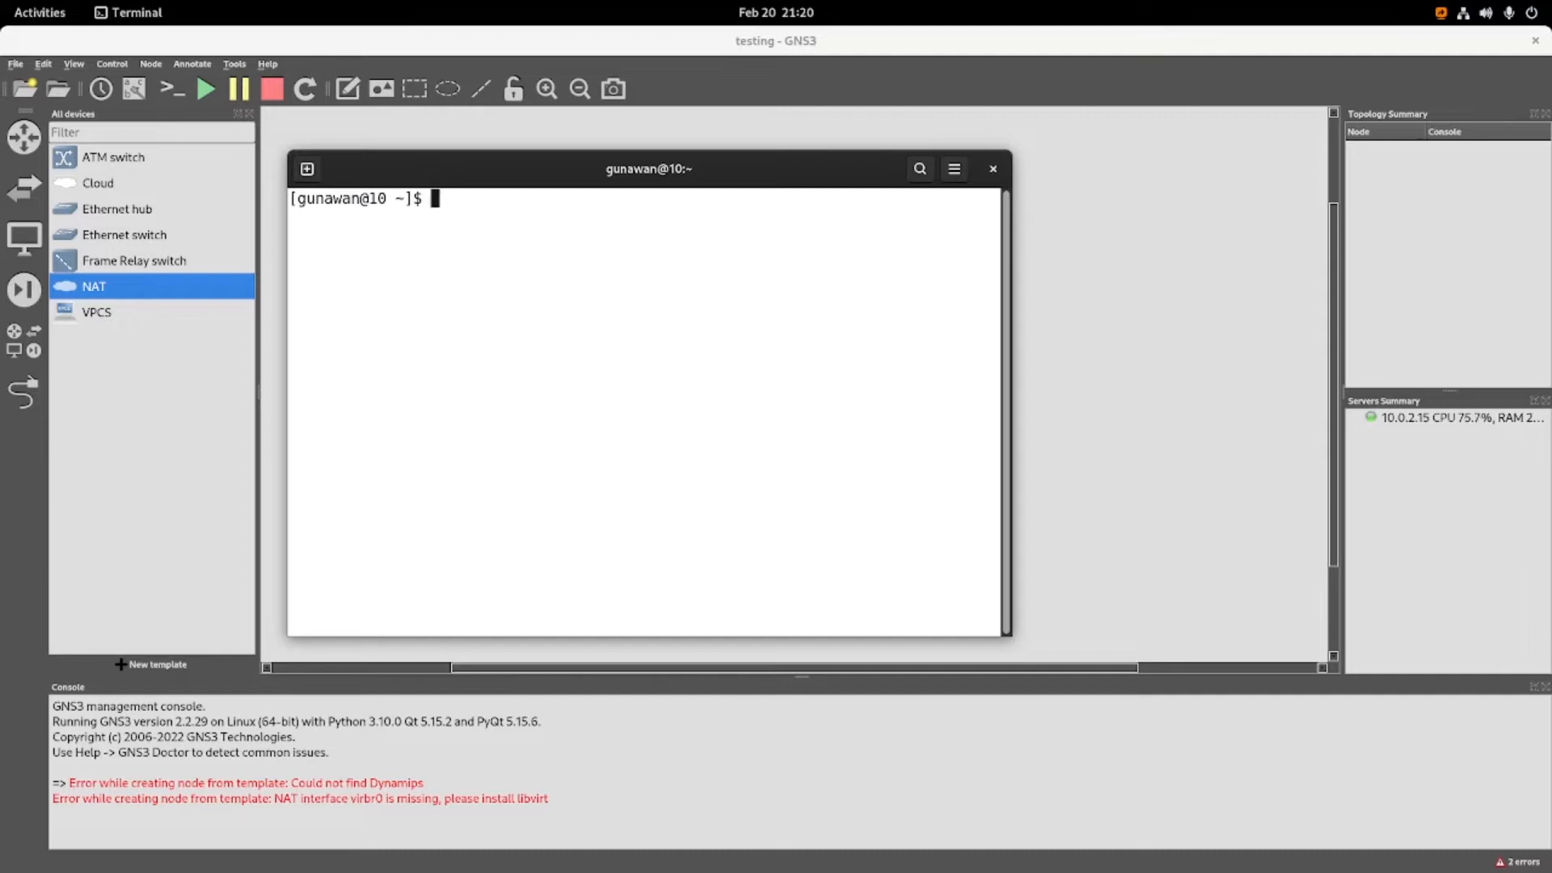
text(sudo sys)
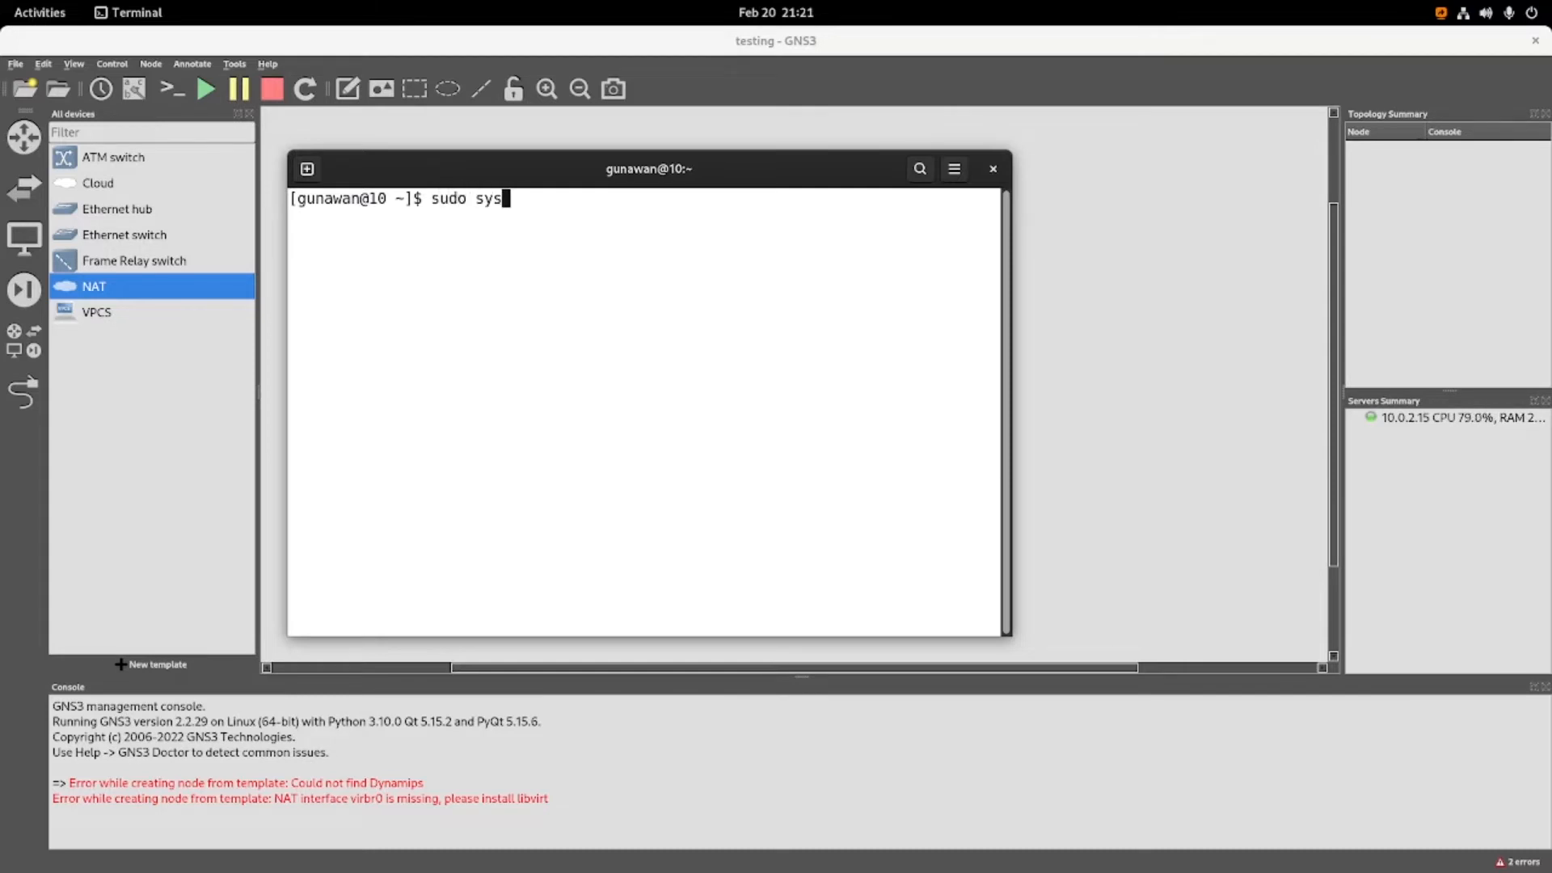
text(temctl start lib)
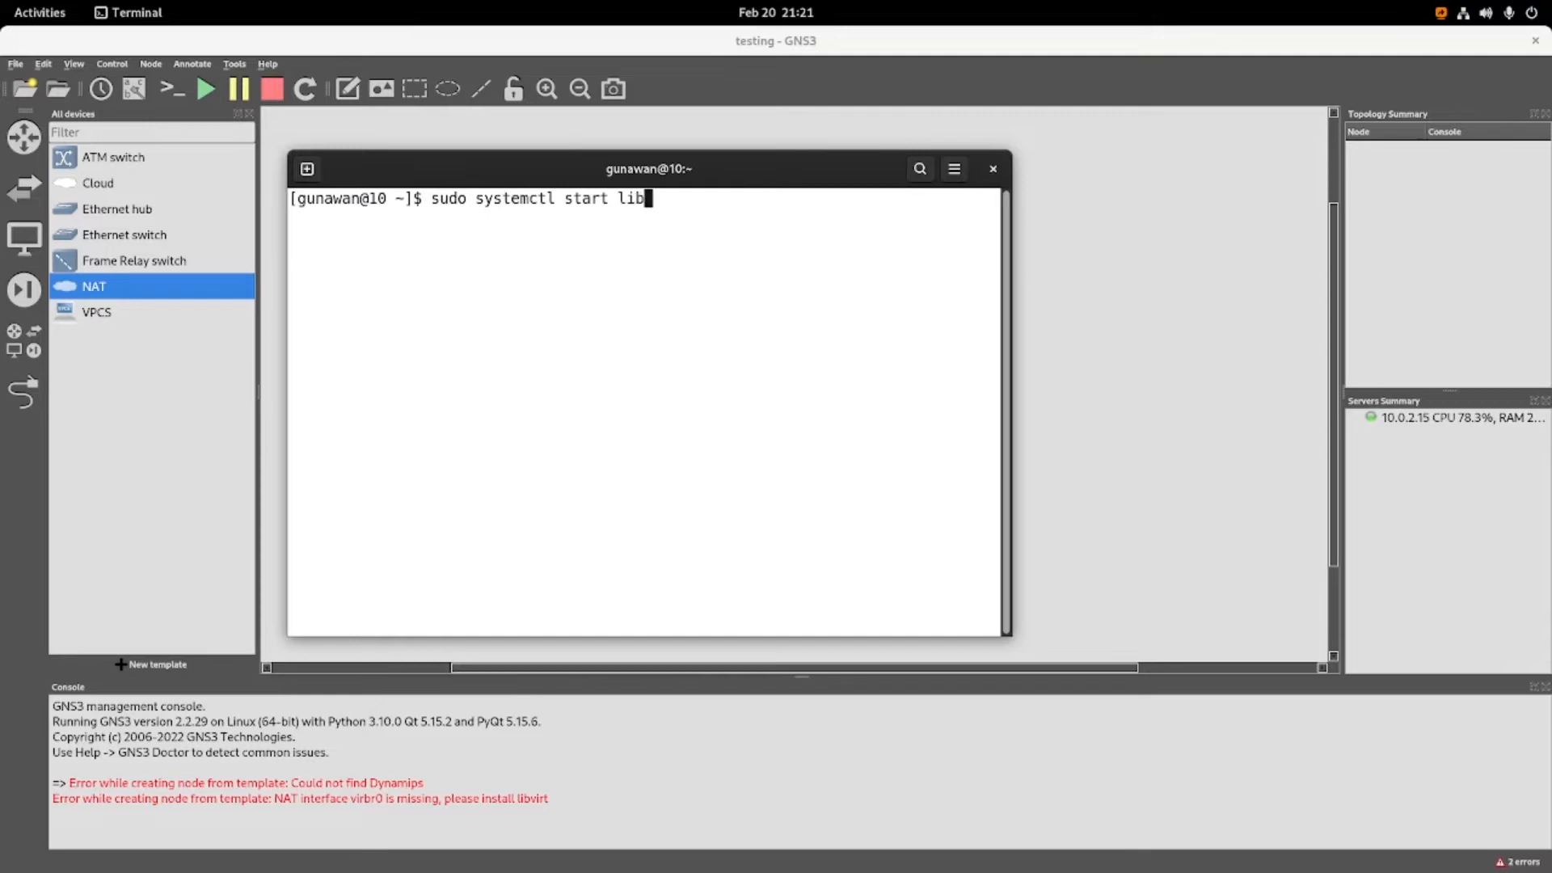
text(virtd)
key(Return)
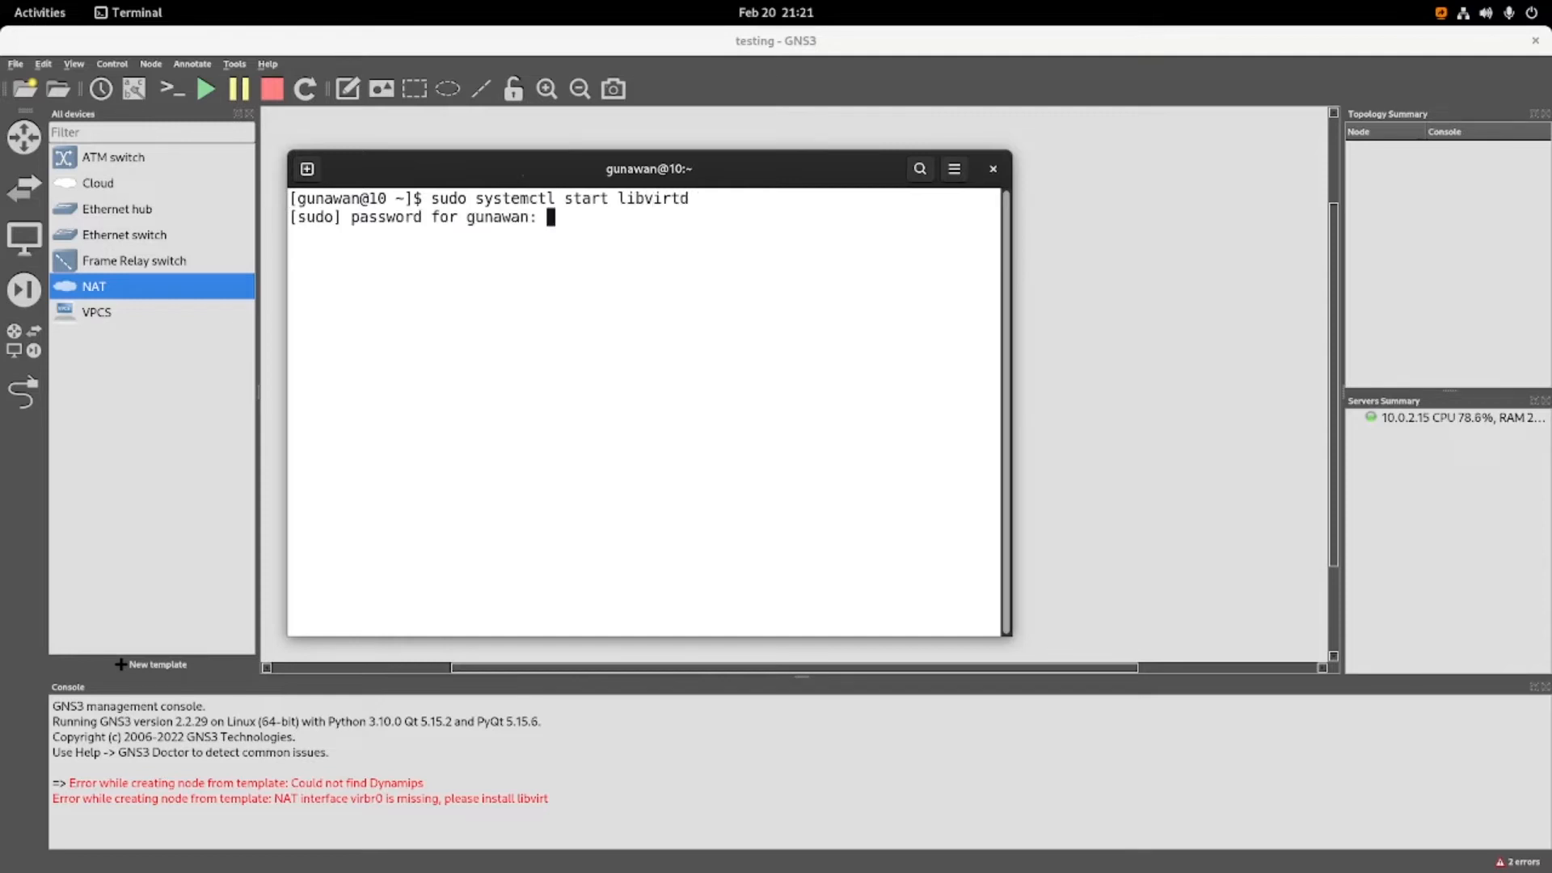
key(Return)
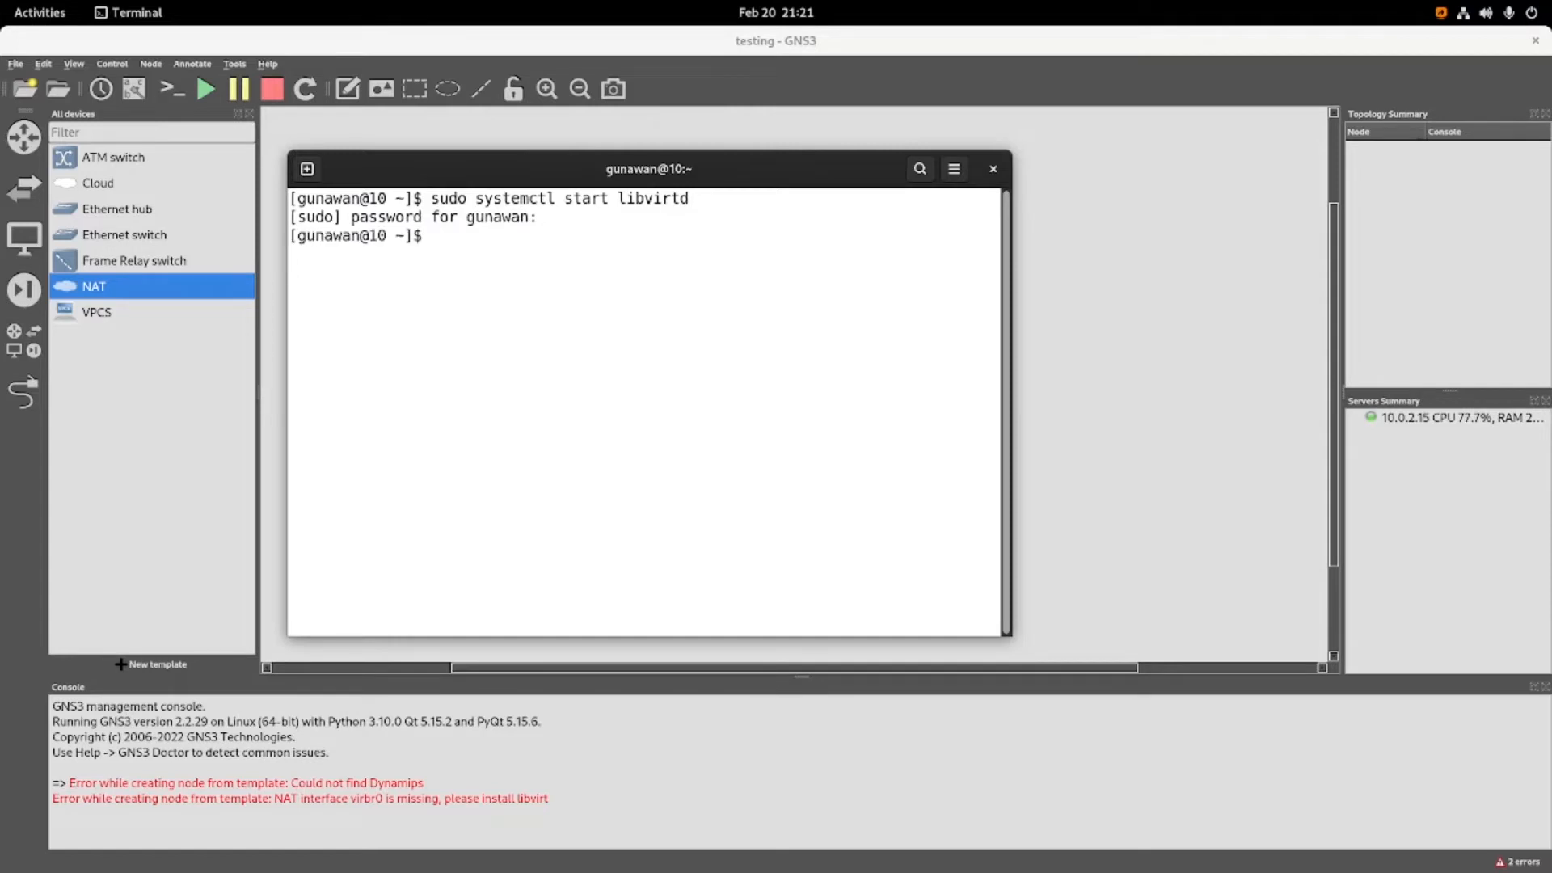
text(clear)
key(Return)
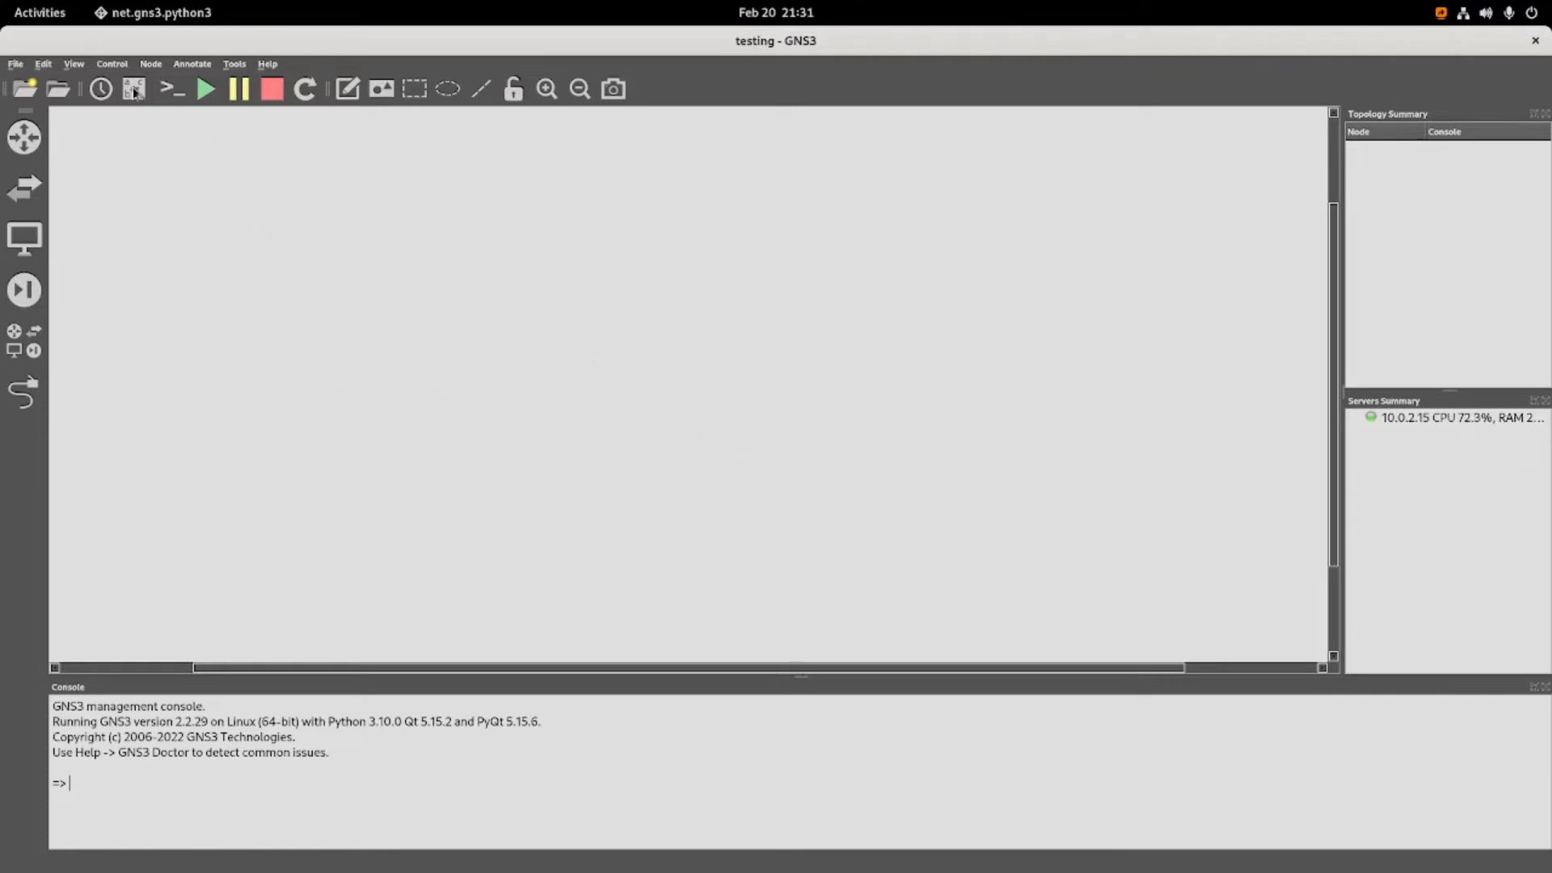
Switch to Terminal and run sudo systemctl enable libvirtd.service, entering the sudo password, and clear the output.
click(40, 12)
click(419, 433)
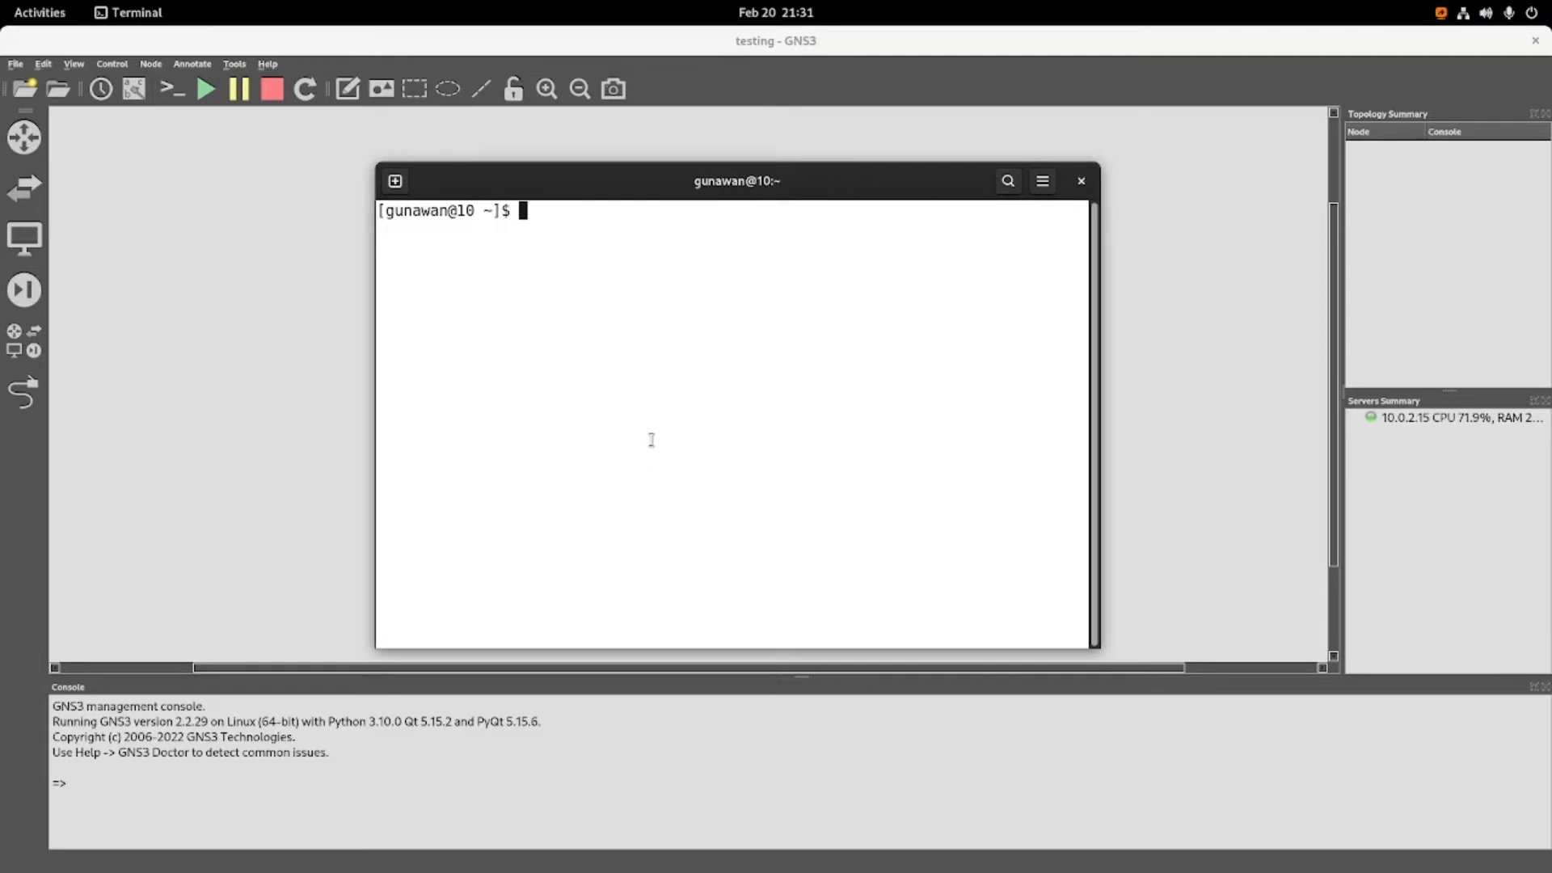
text(sudo system)
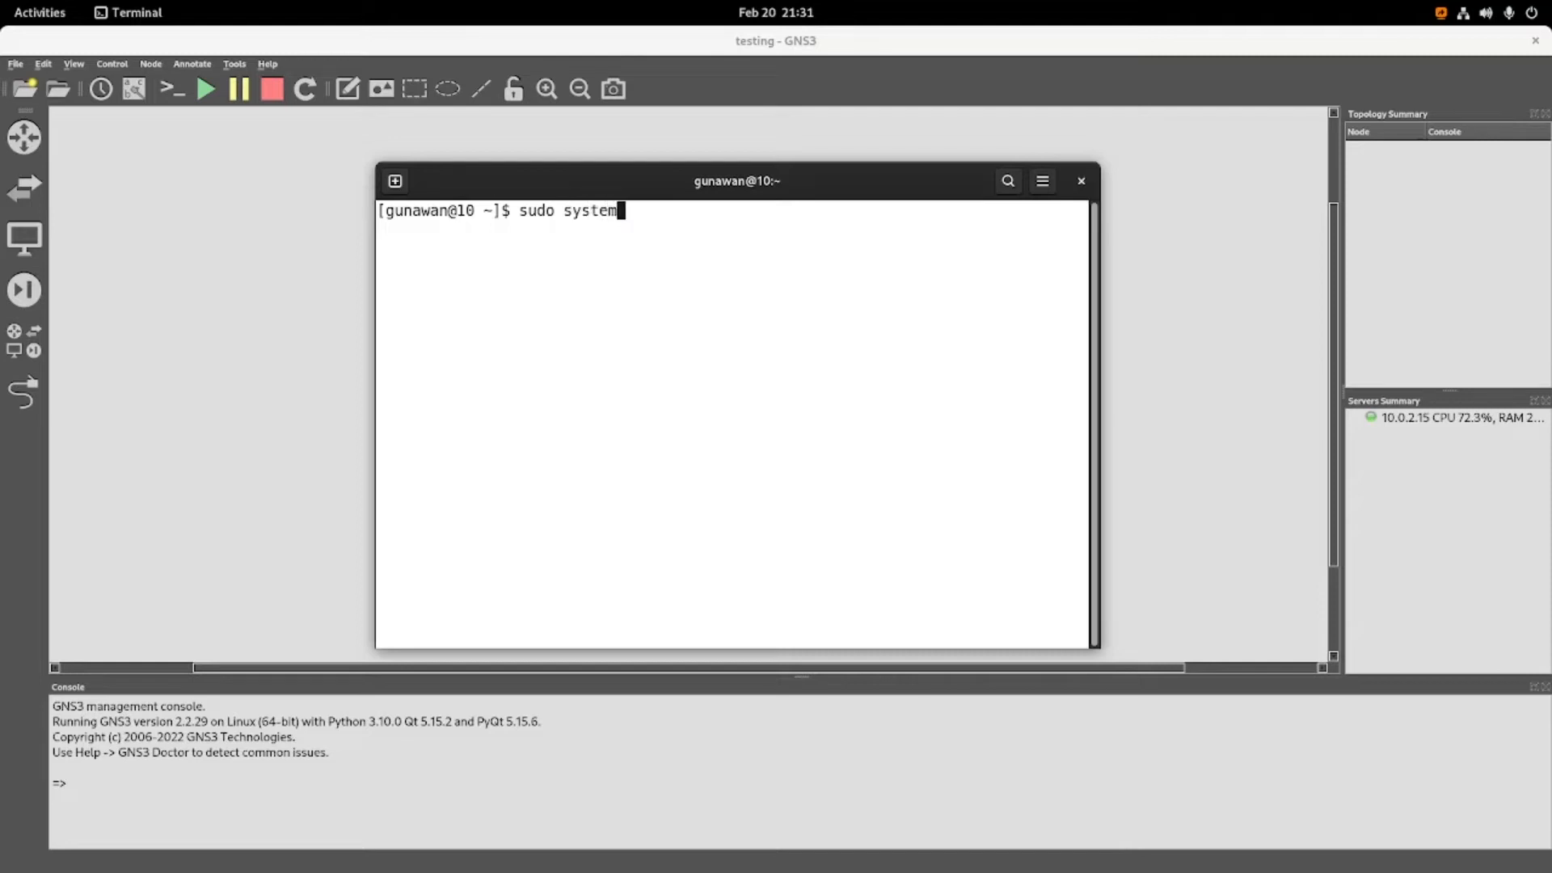
text(ctl enable libvir)
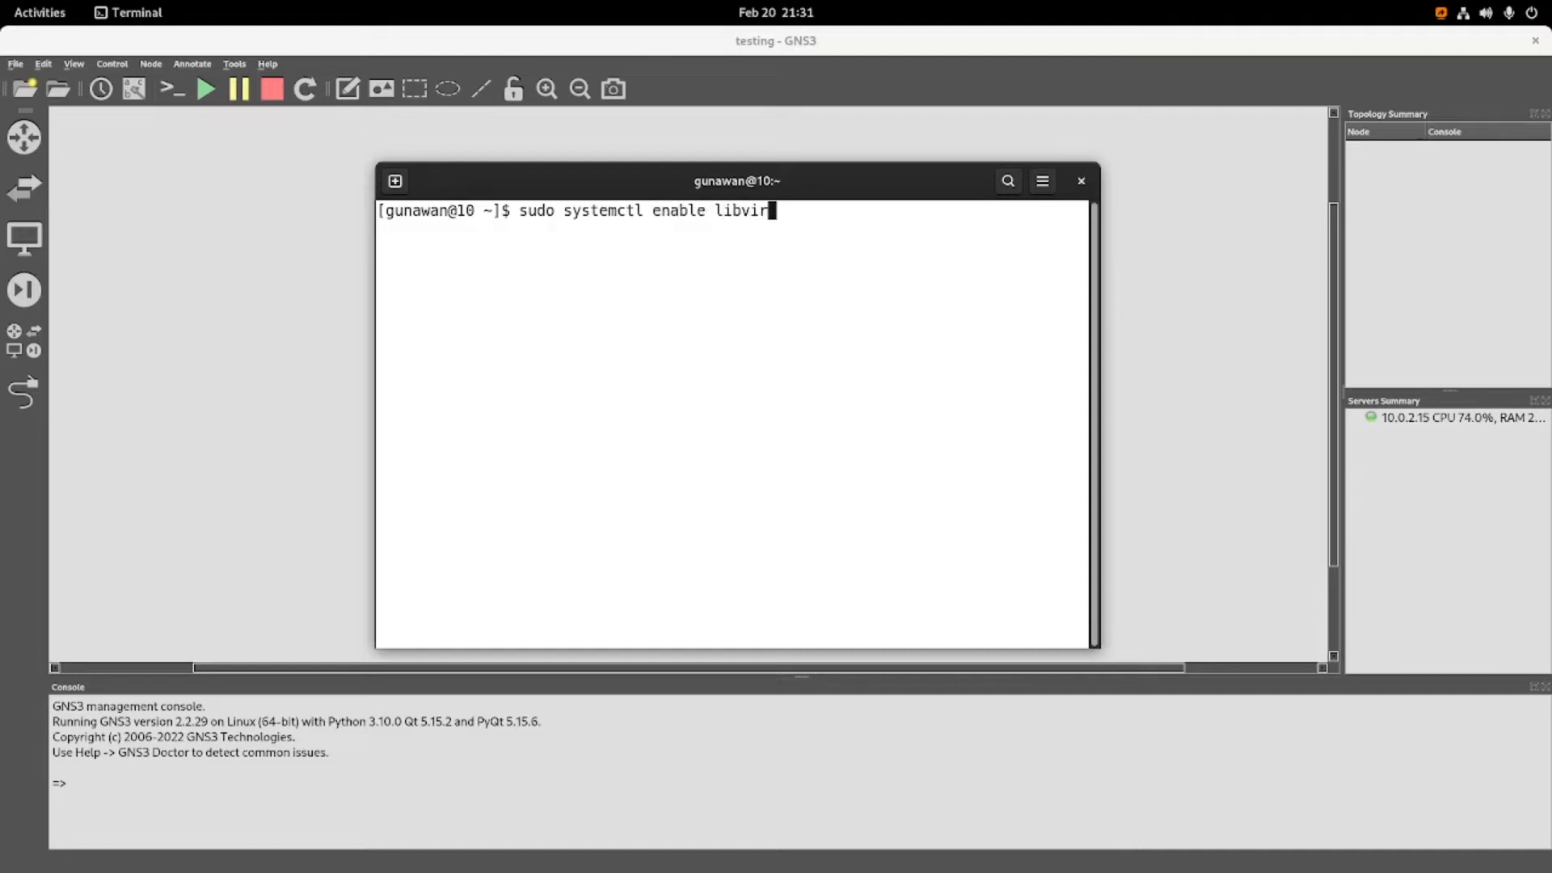
text(td.servcie)
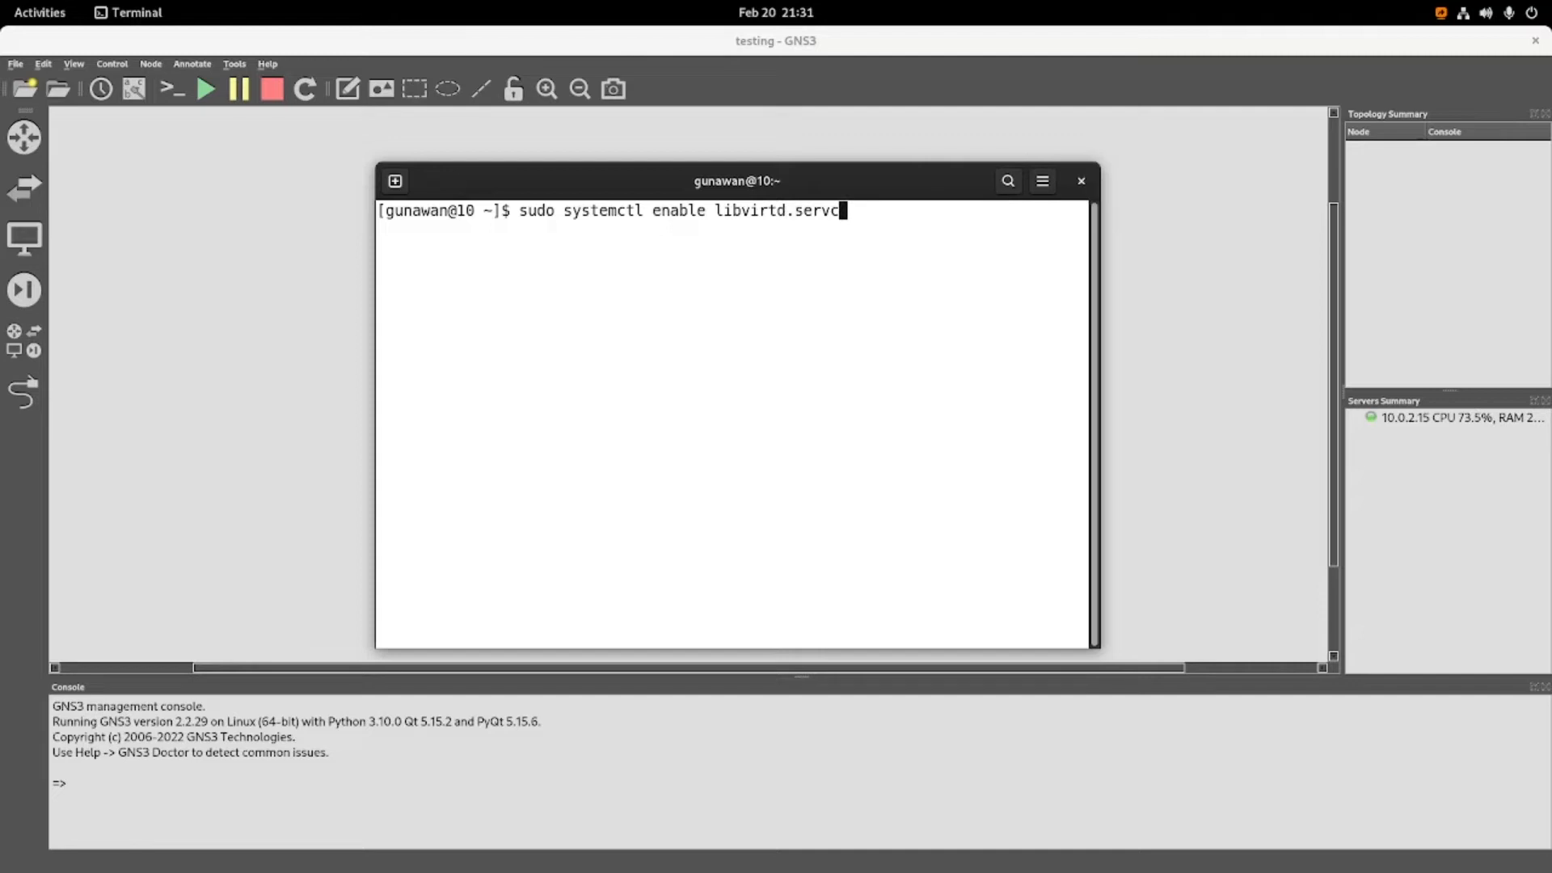
key(BackSpace)
key(BackSpace)
key(BackSpace)
text(ice)
key(Return)
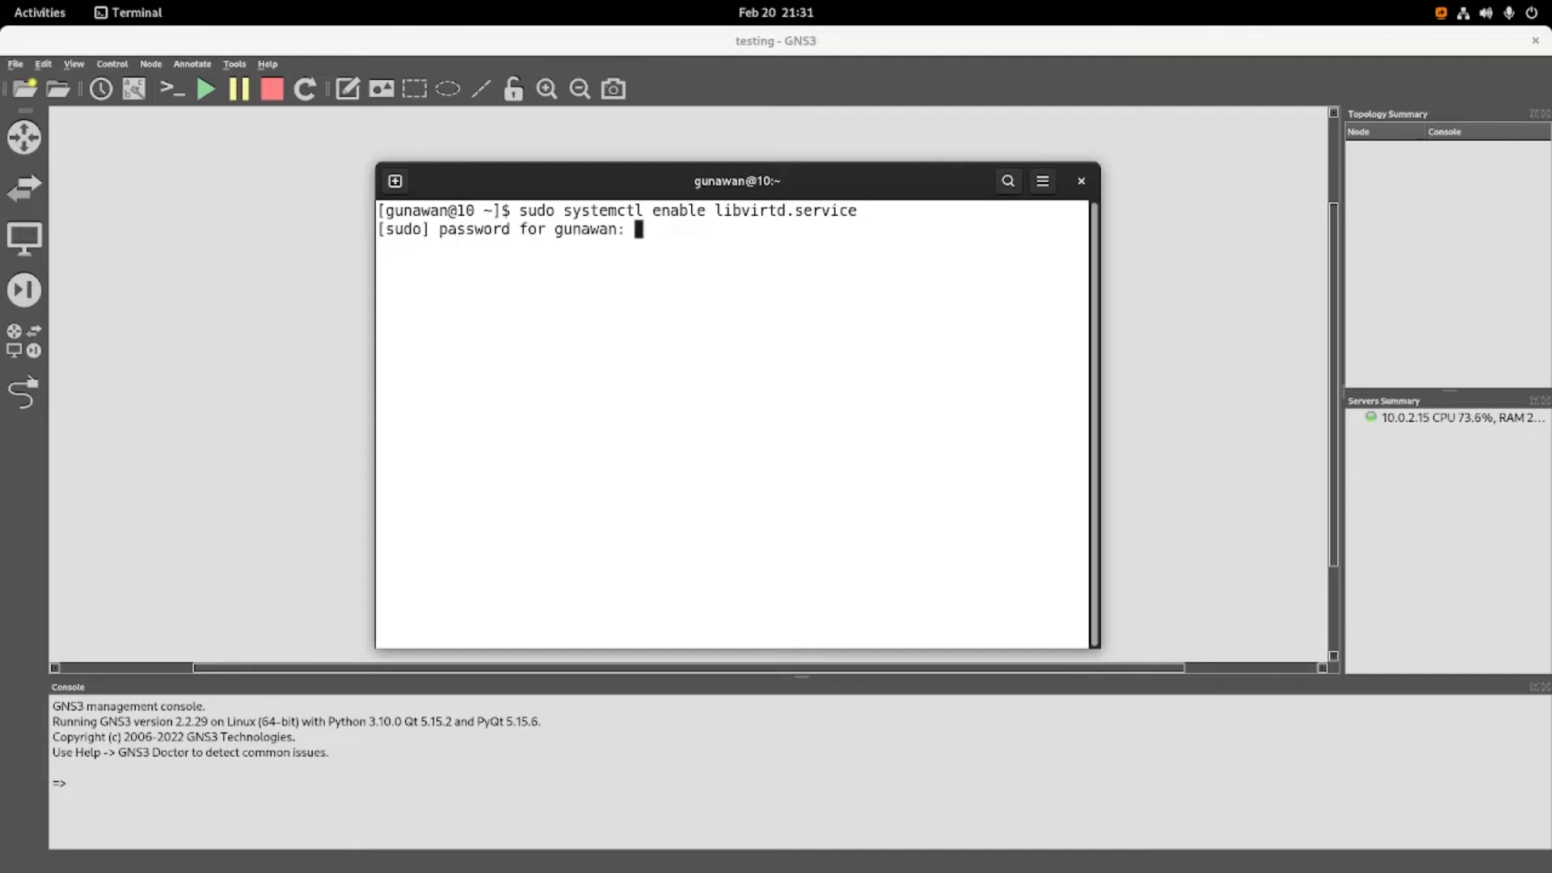
key(Return)
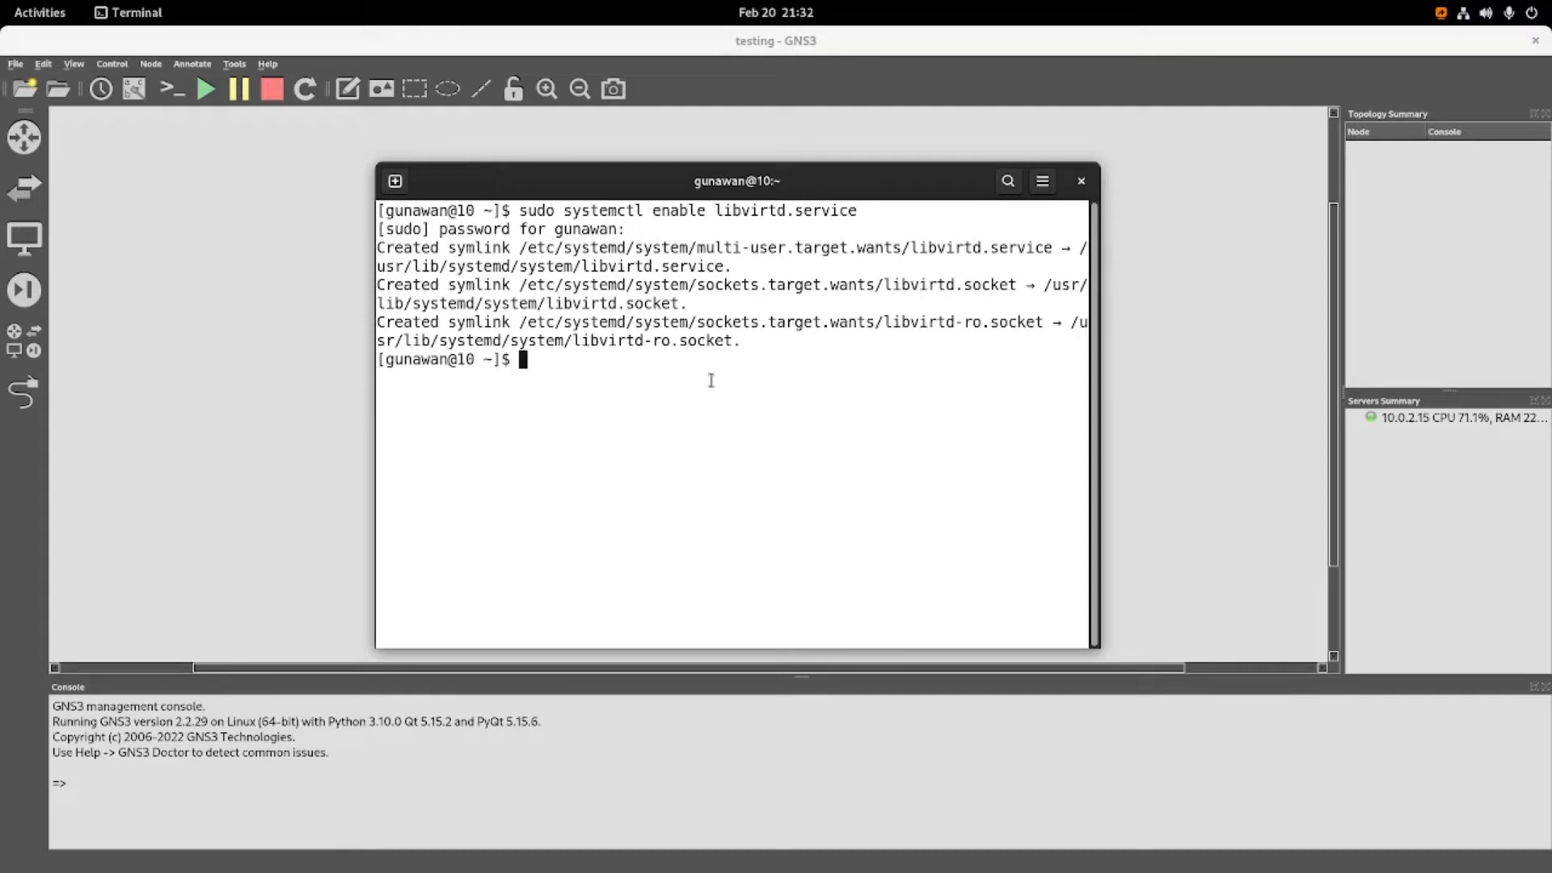
text(clear)
key(Return)
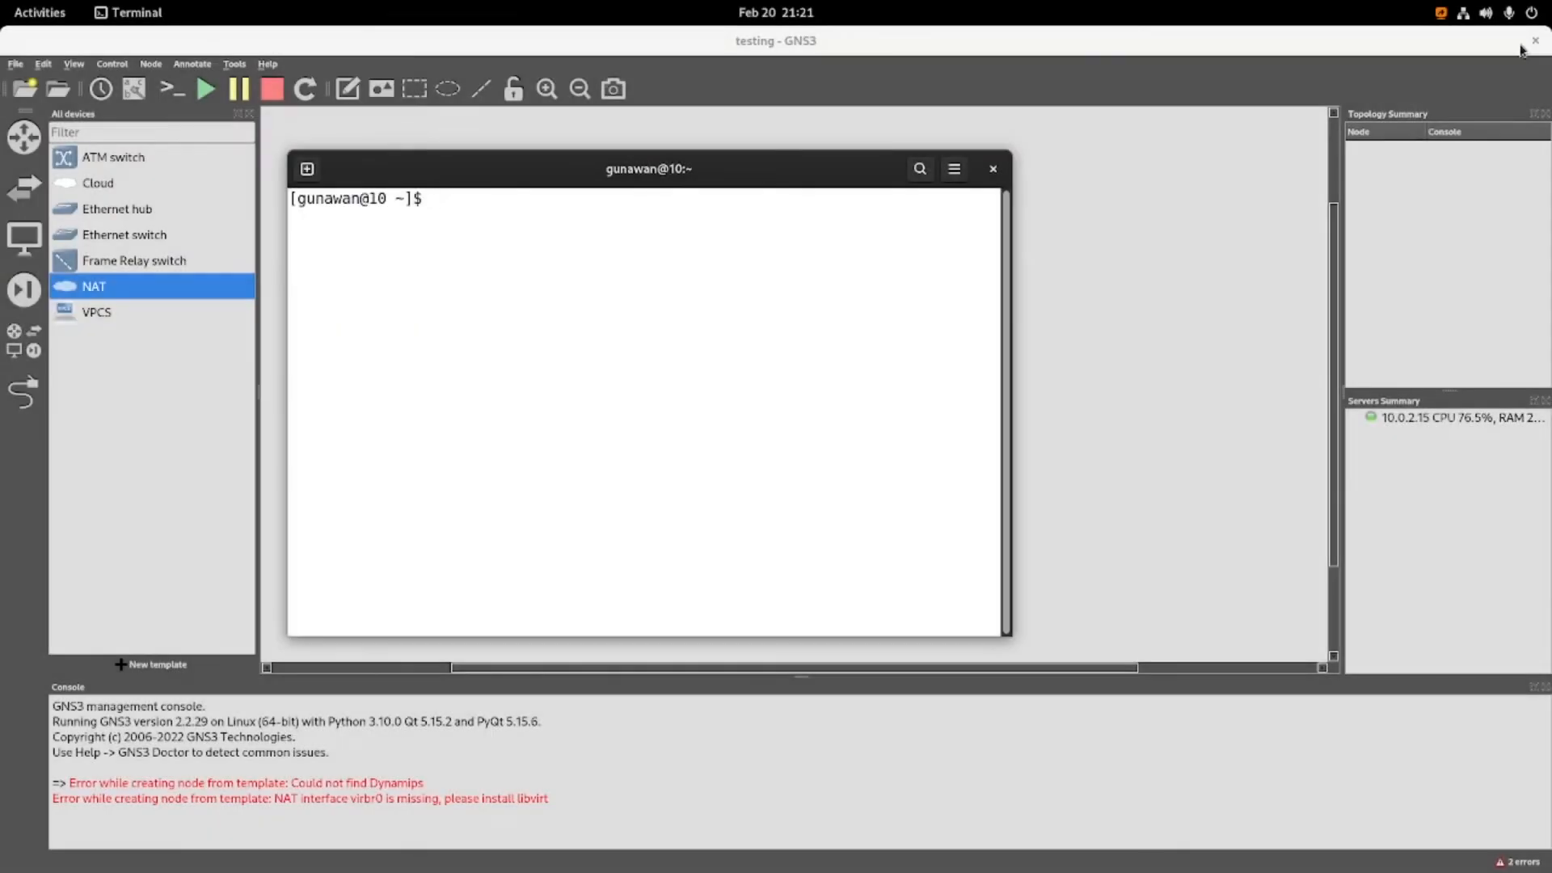
Exit GNS3 and confirm the exit.
click(1484, 50)
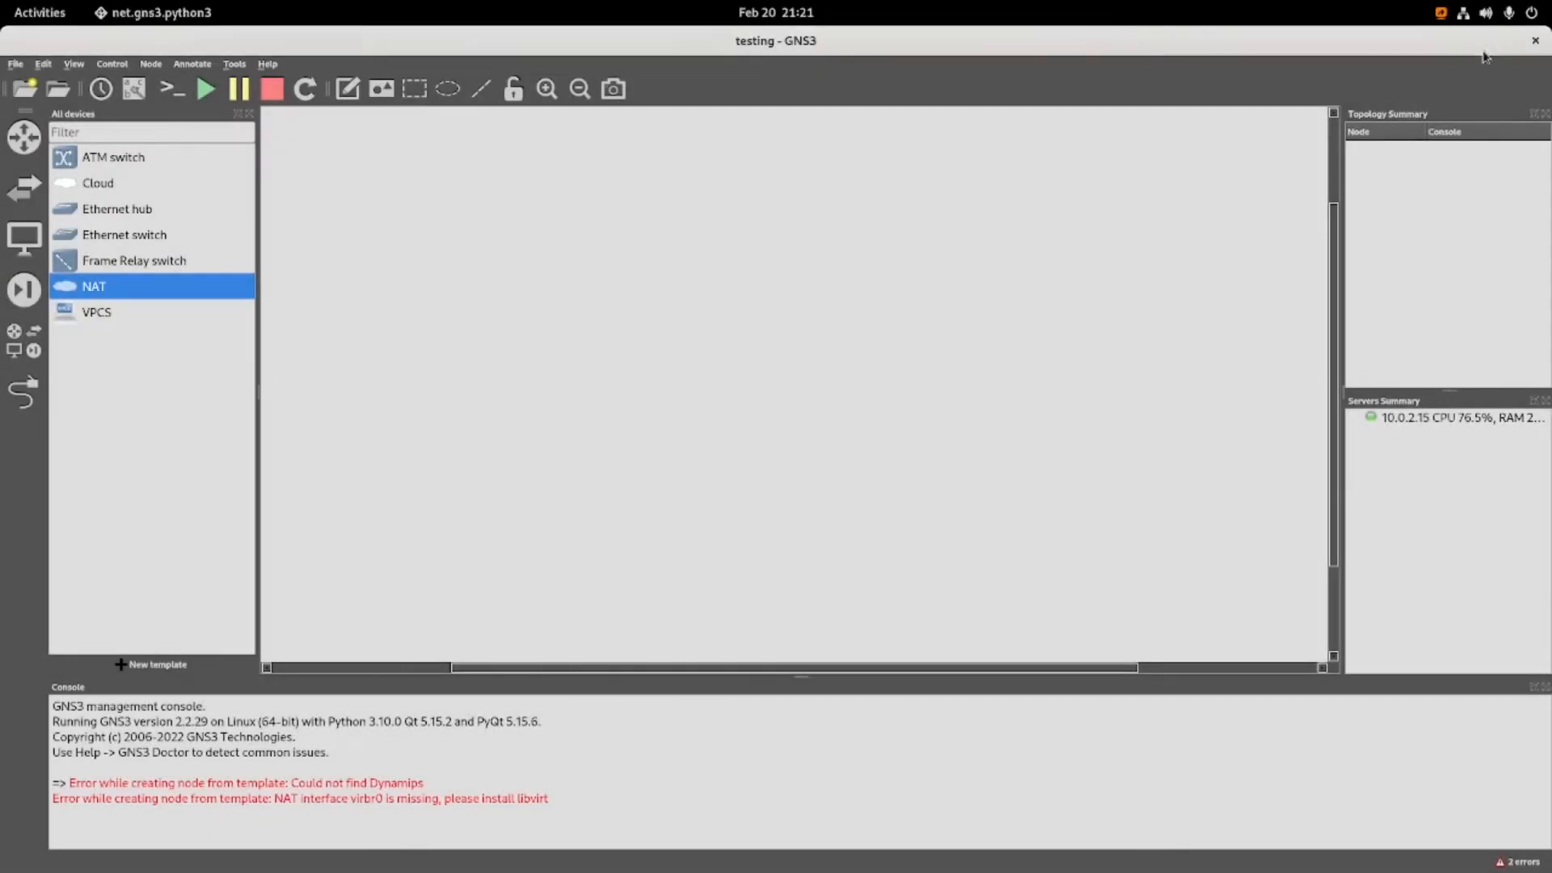
click(1535, 42)
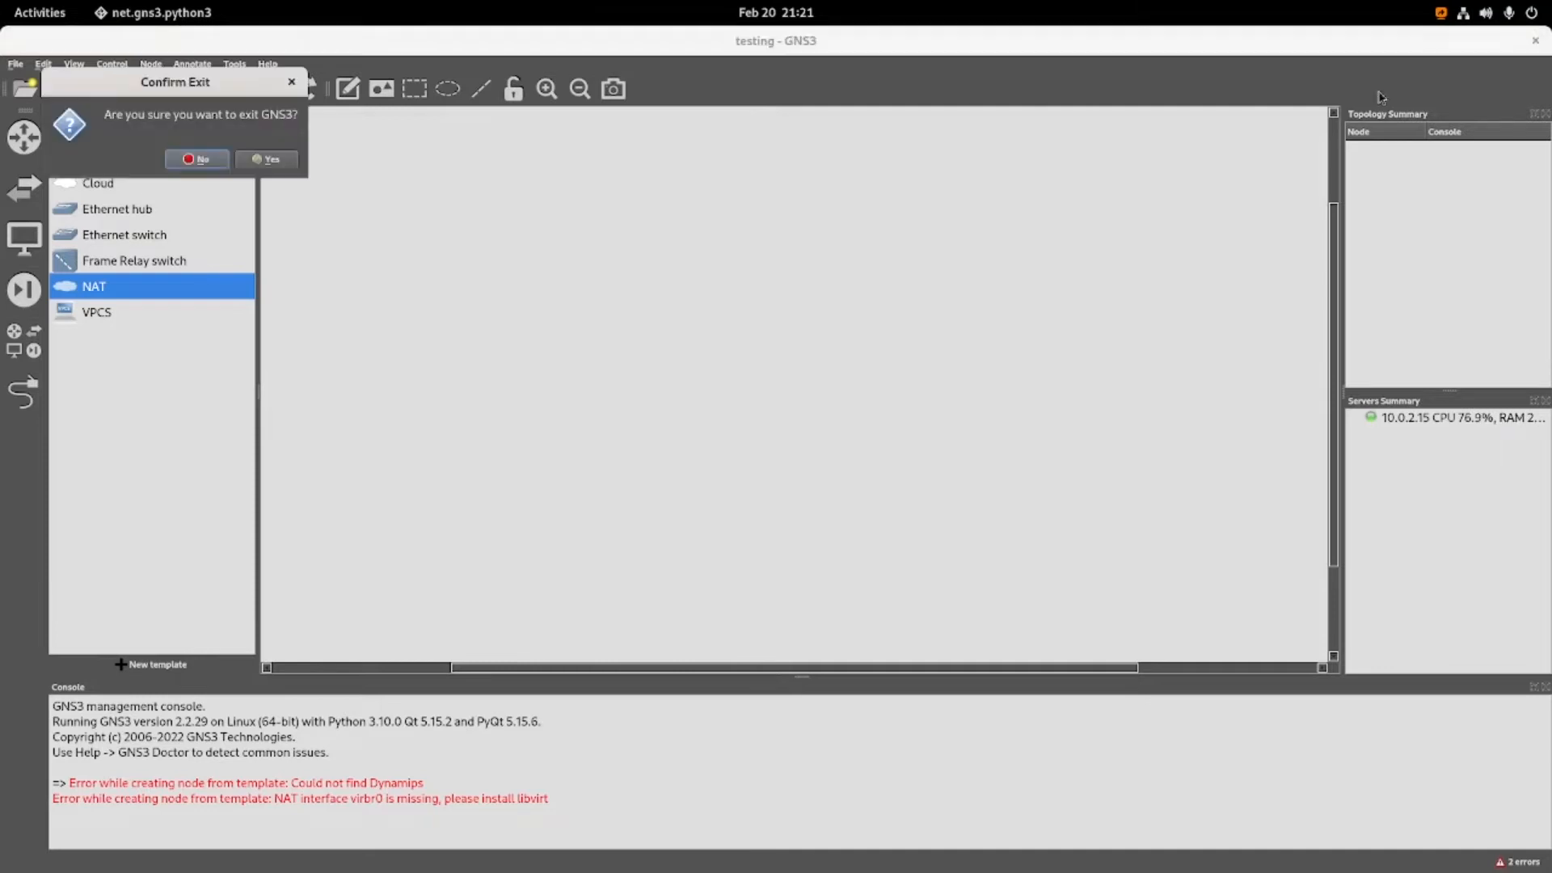
click(271, 162)
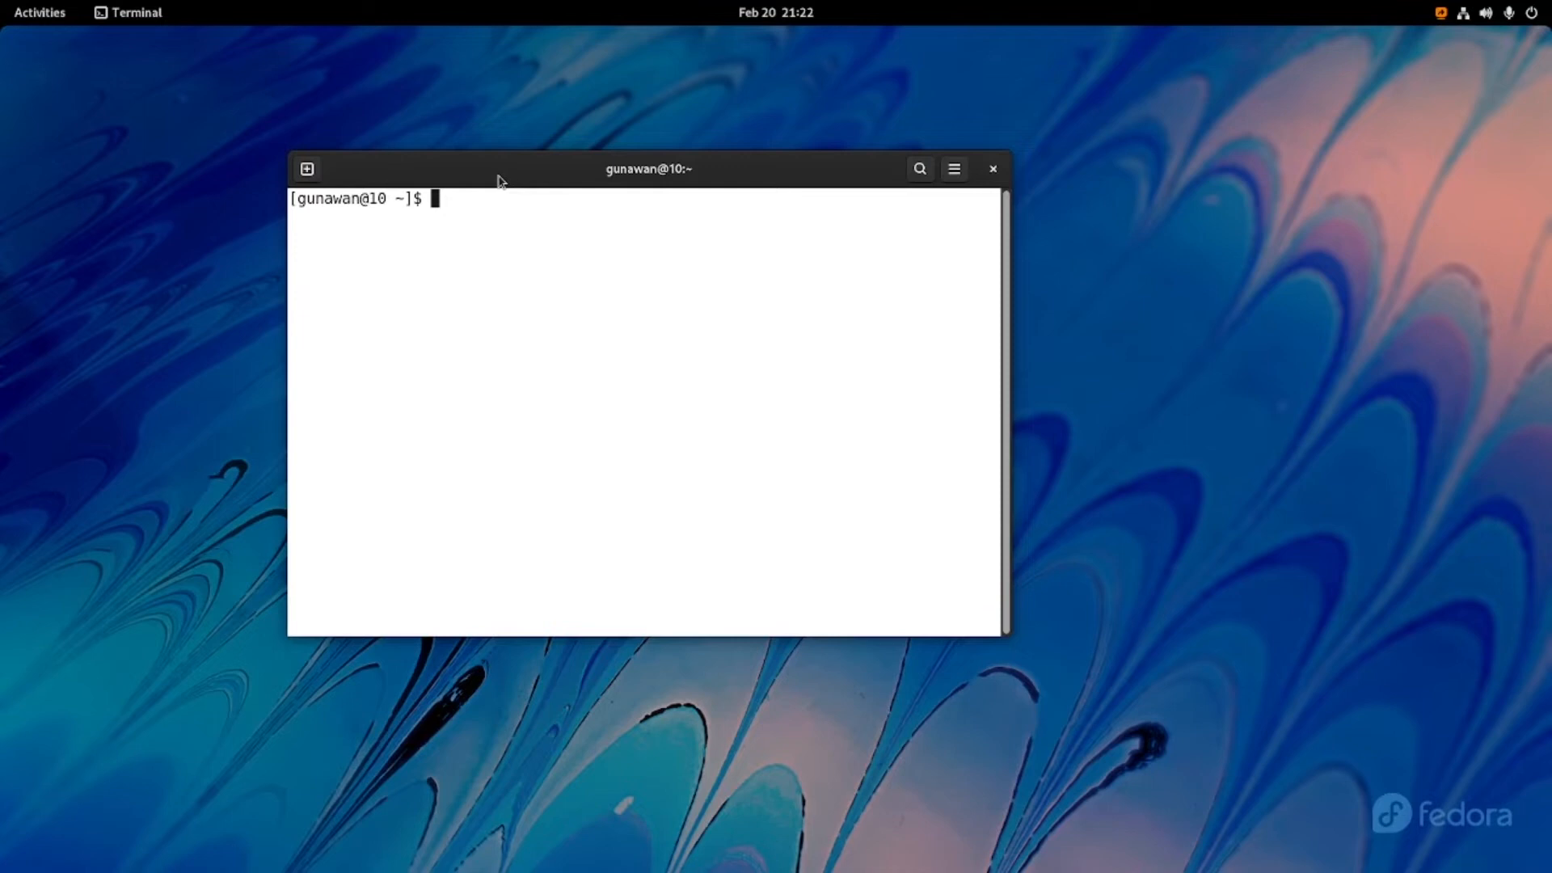
Check for running GNS3 processes with ps -ef | grep gns3, and clear the terminal.
text(ps -ef | grep gns3)
key(Return)
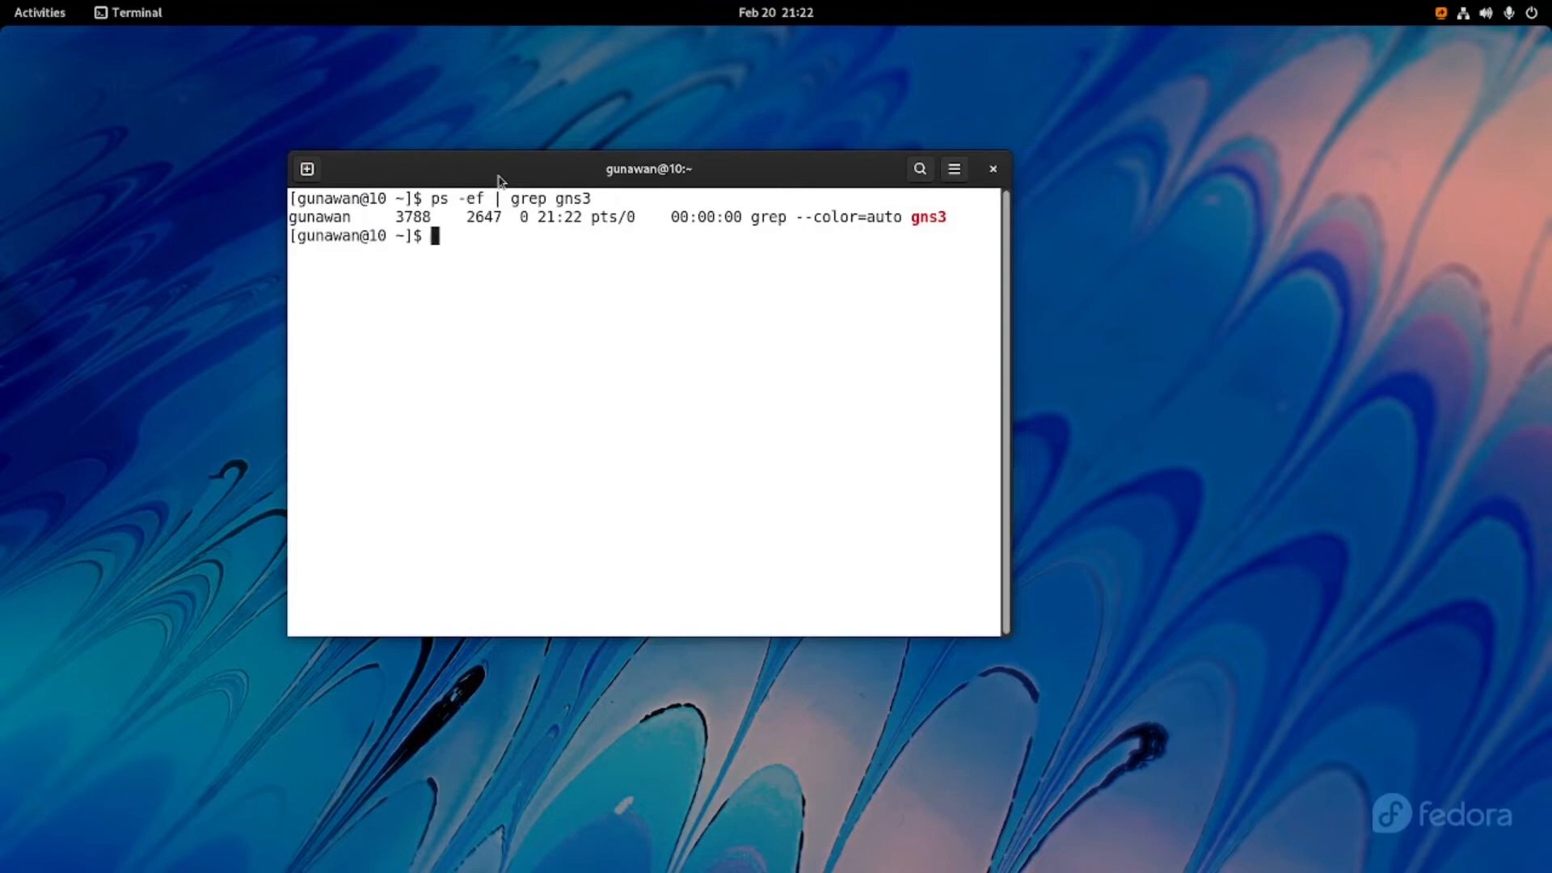
text(clear)
key(Return)
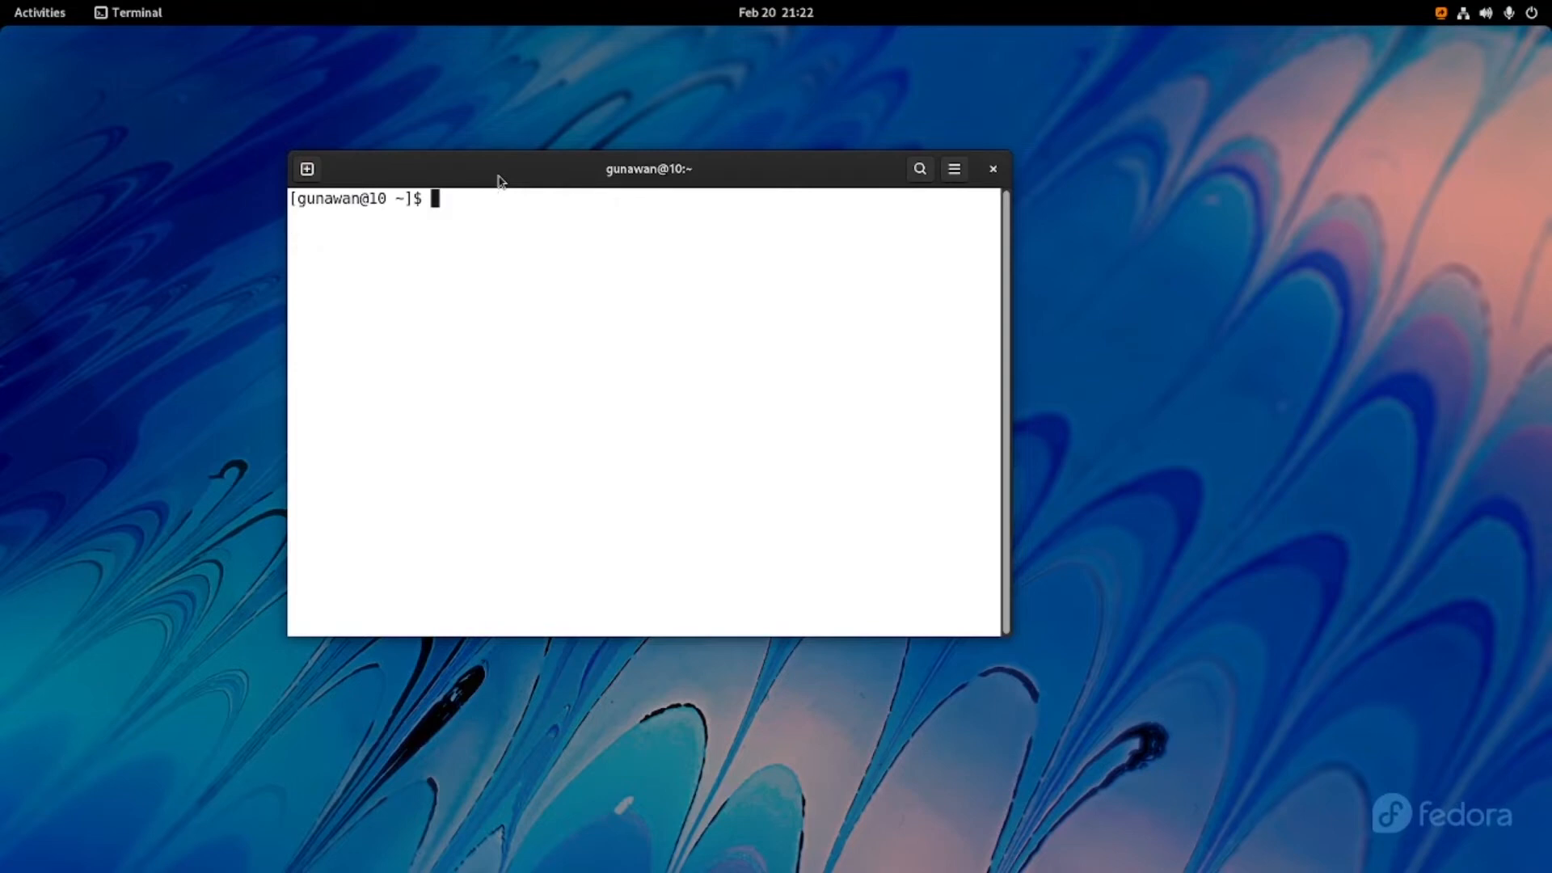
Relaunch GNS3 and open the existing testing project from the projects library.
click(41, 13)
click(896, 820)
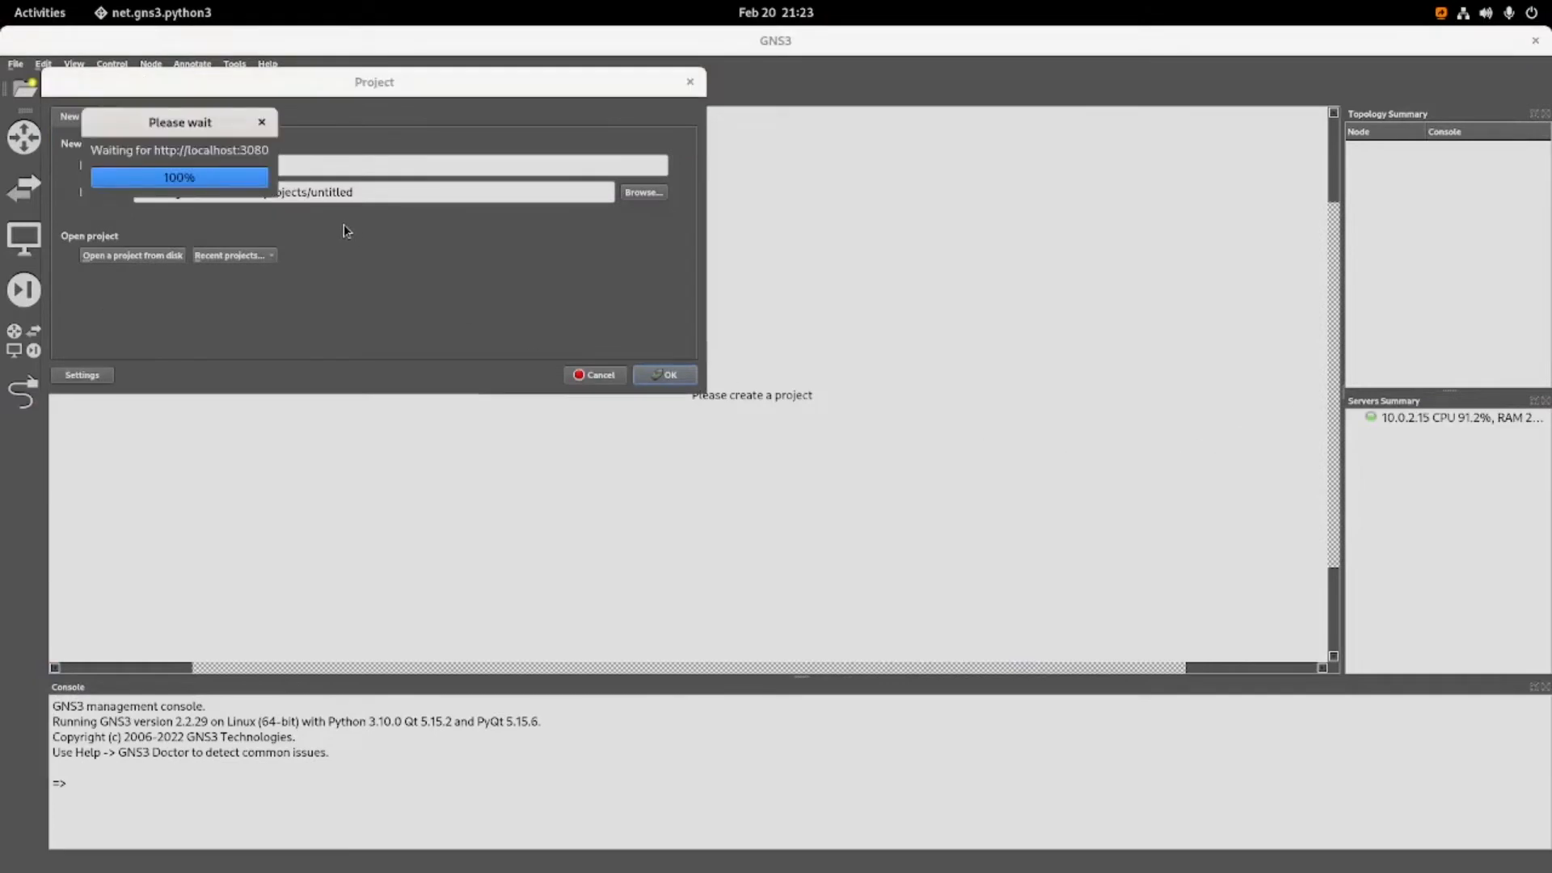
click(171, 120)
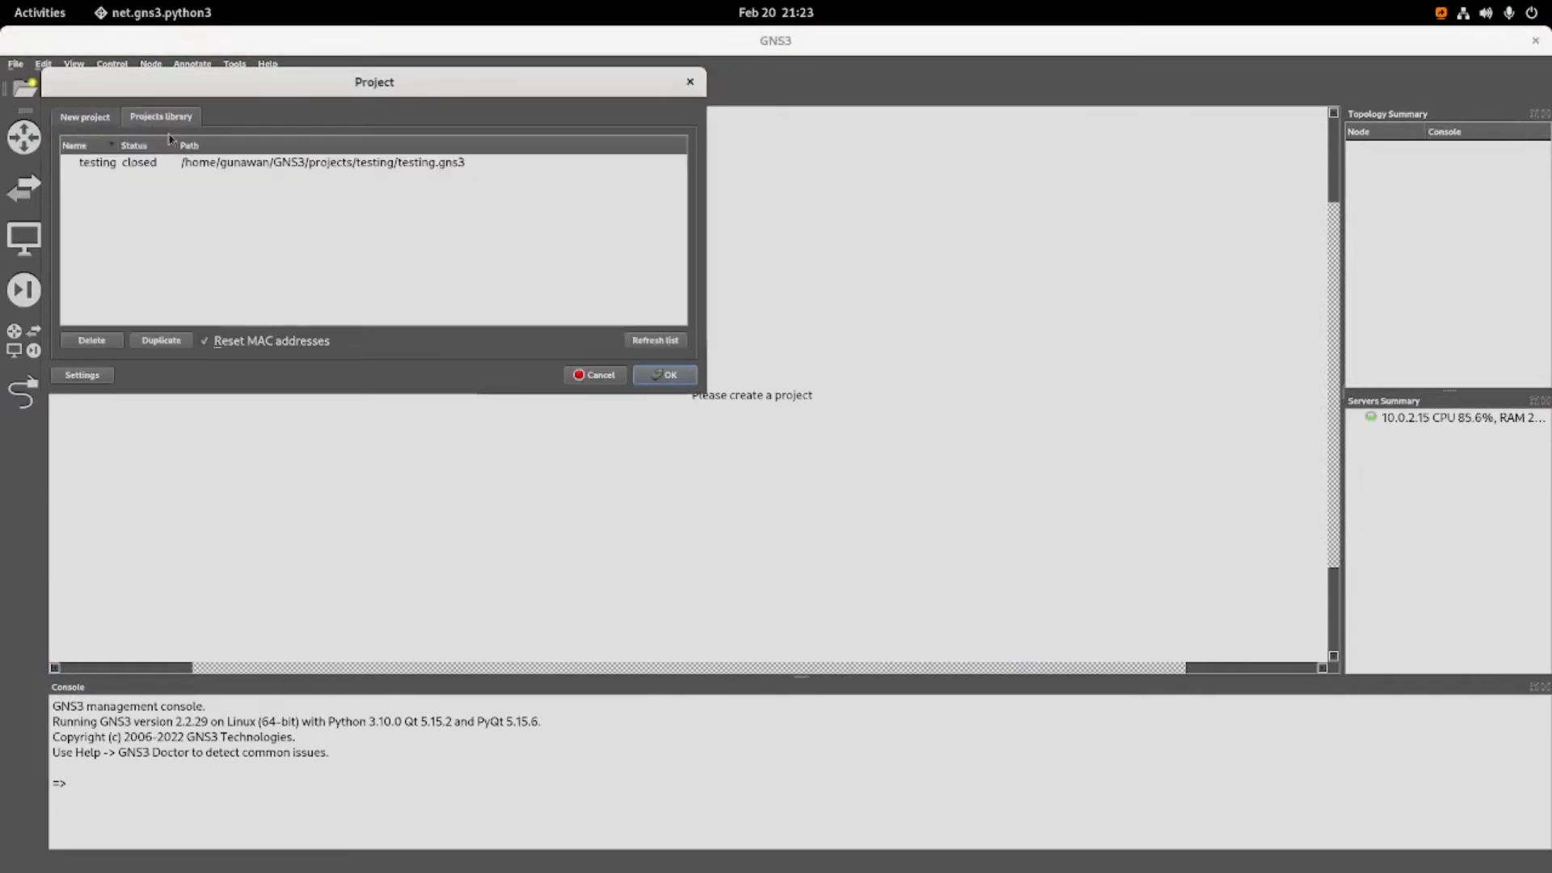
click(102, 164)
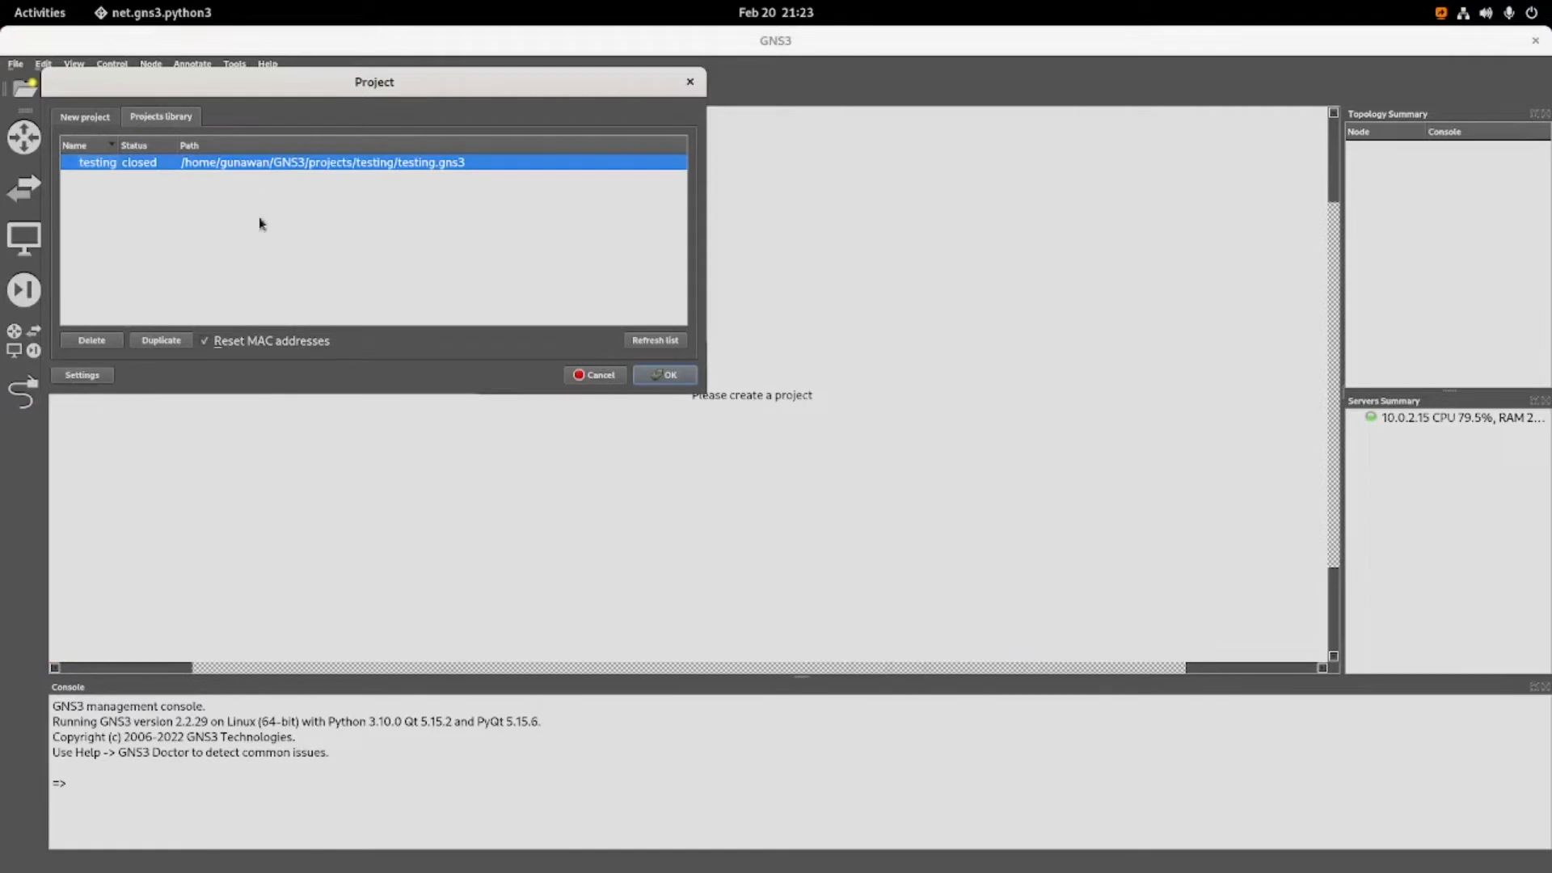
click(666, 376)
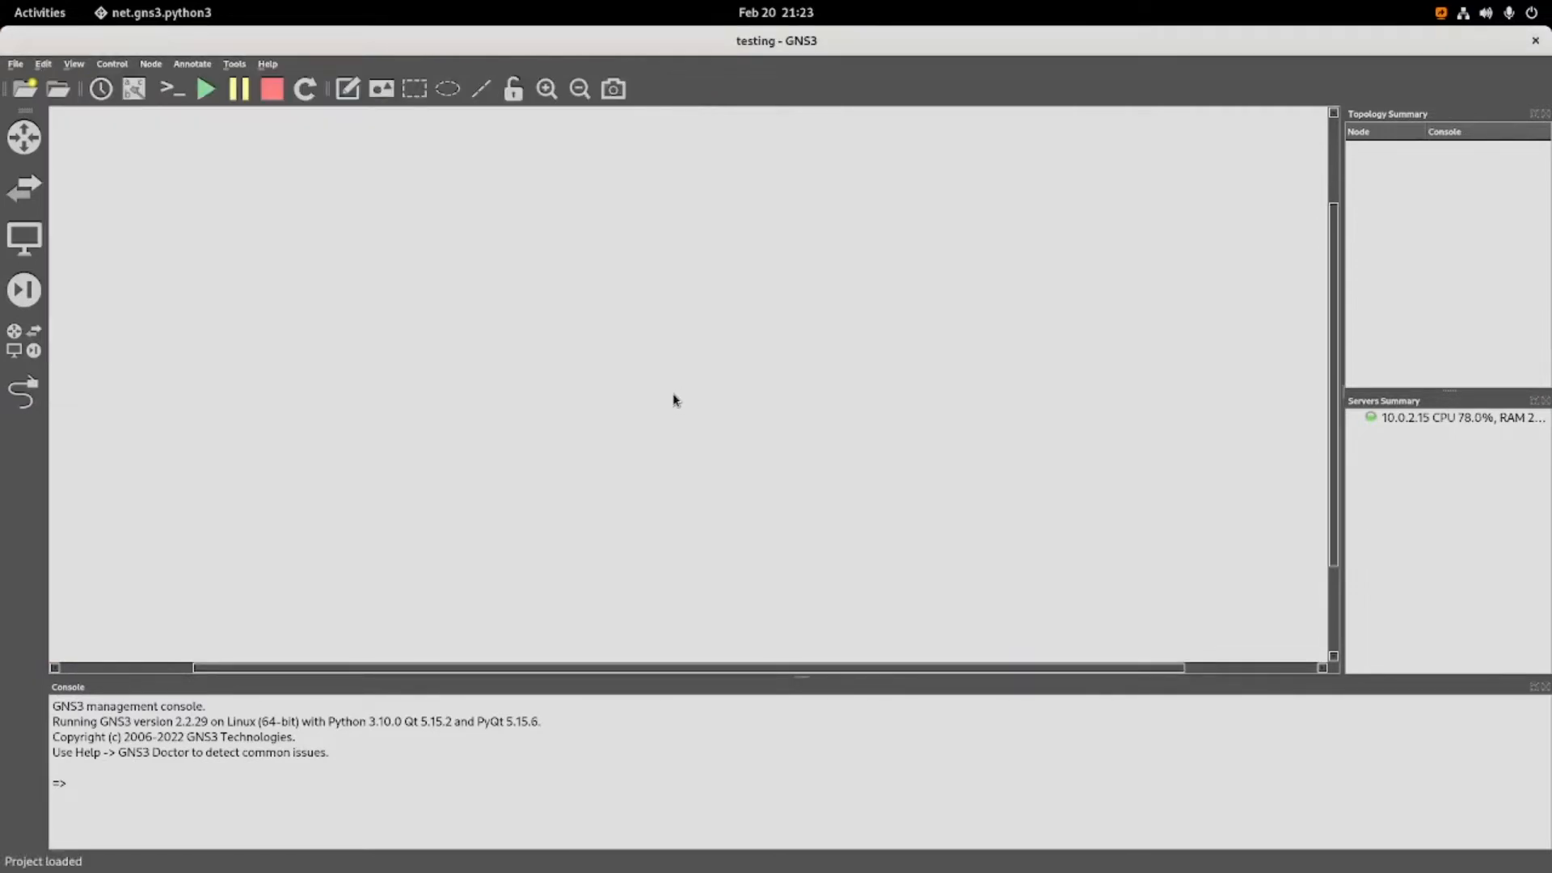
Add an Ethernet hub, an Ethernet switch and a NAT node from the full device list to the workspace.
click(15, 349)
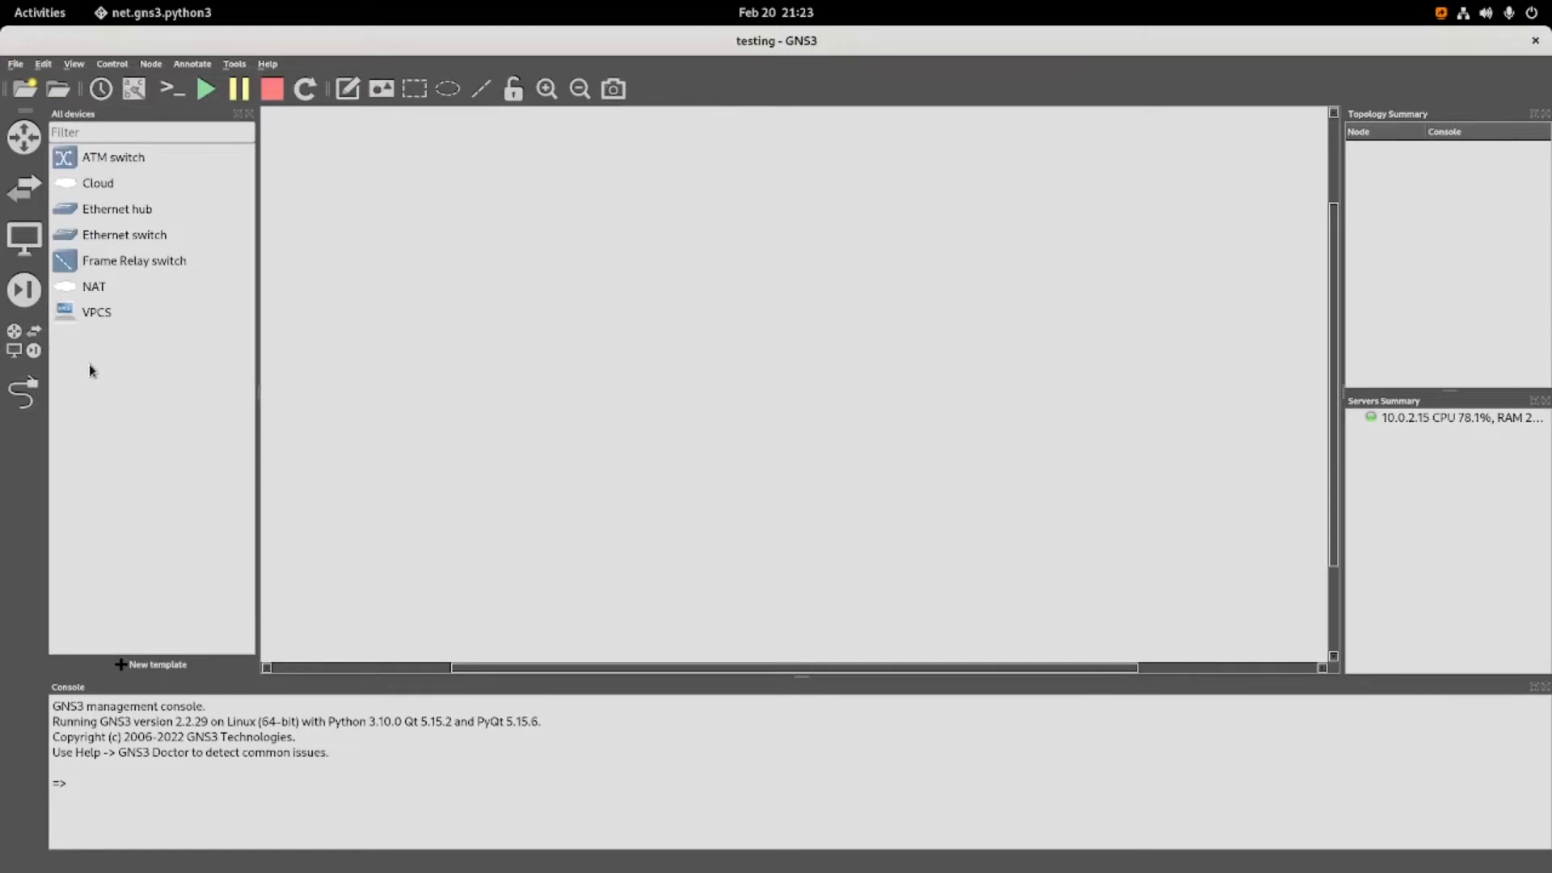
click(107, 212)
drag(103, 210, 733, 275)
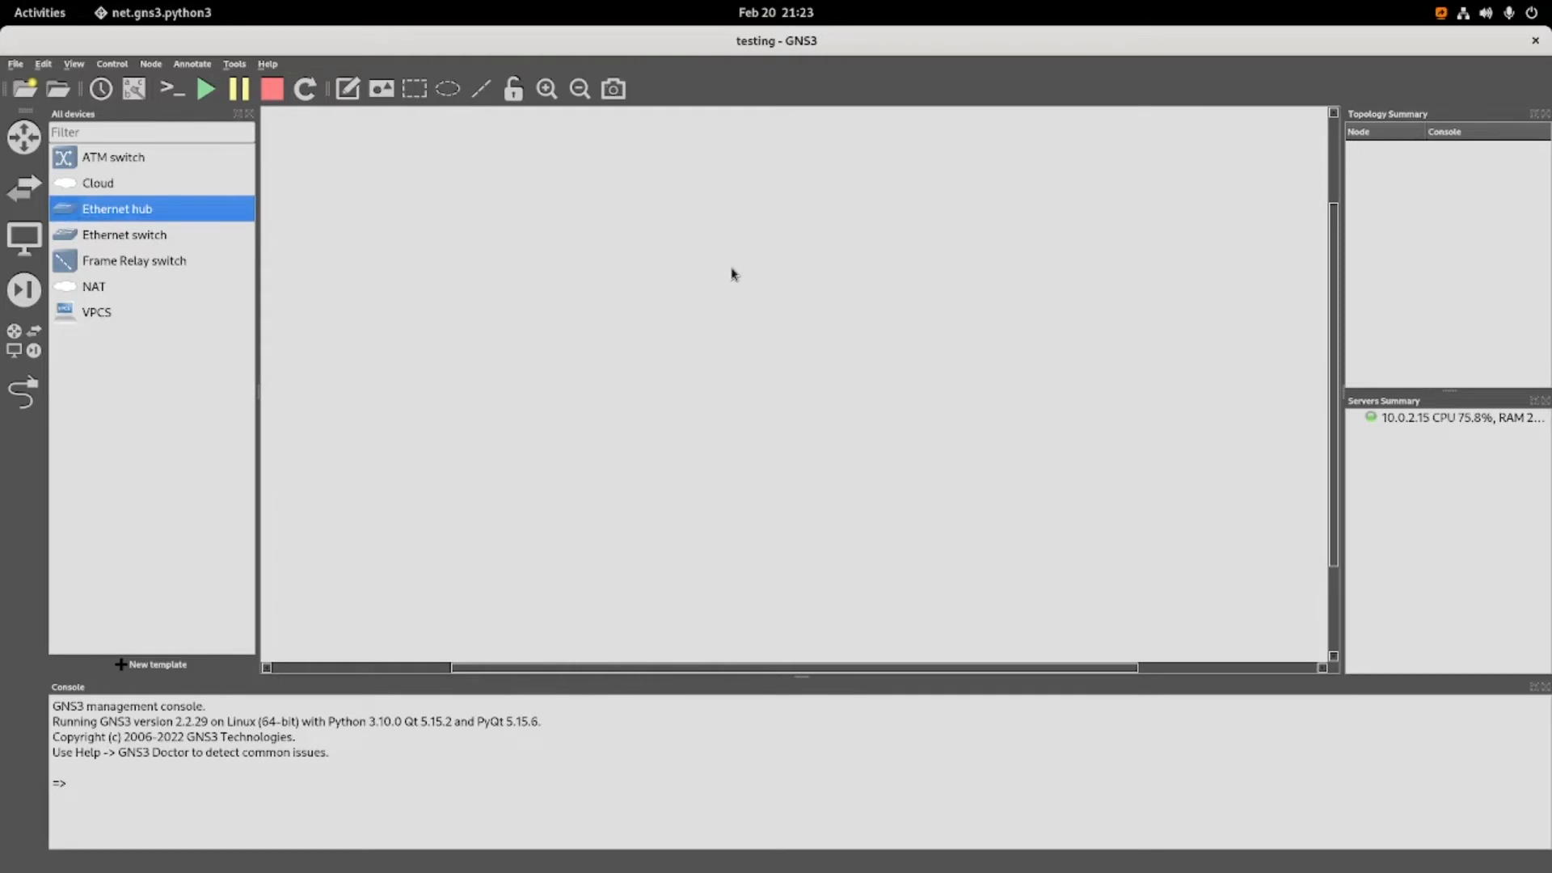
drag(106, 243, 865, 380)
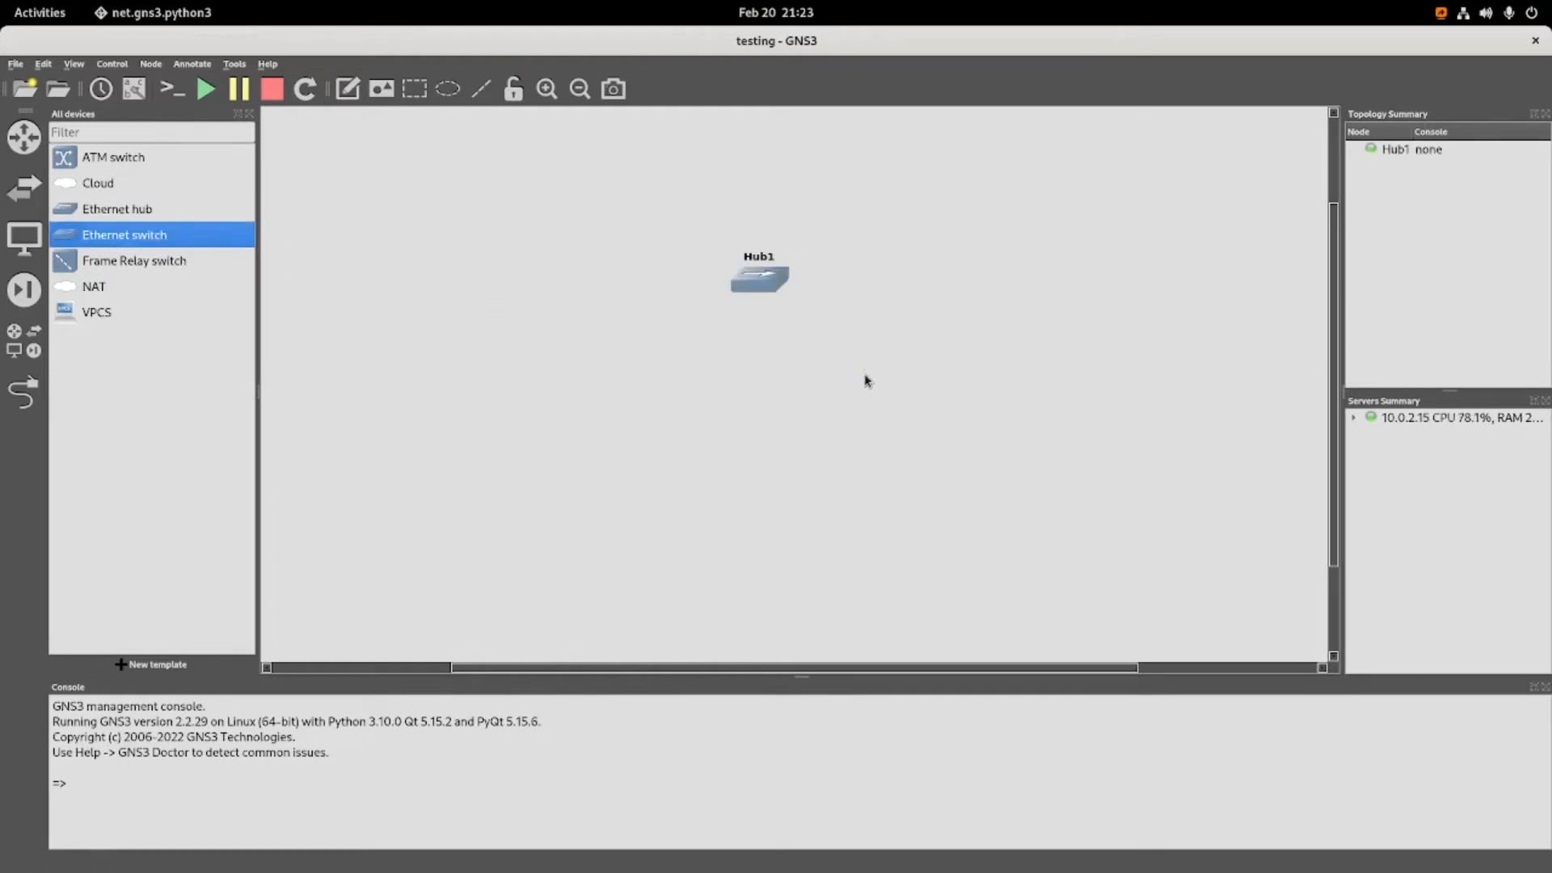
click(90, 293)
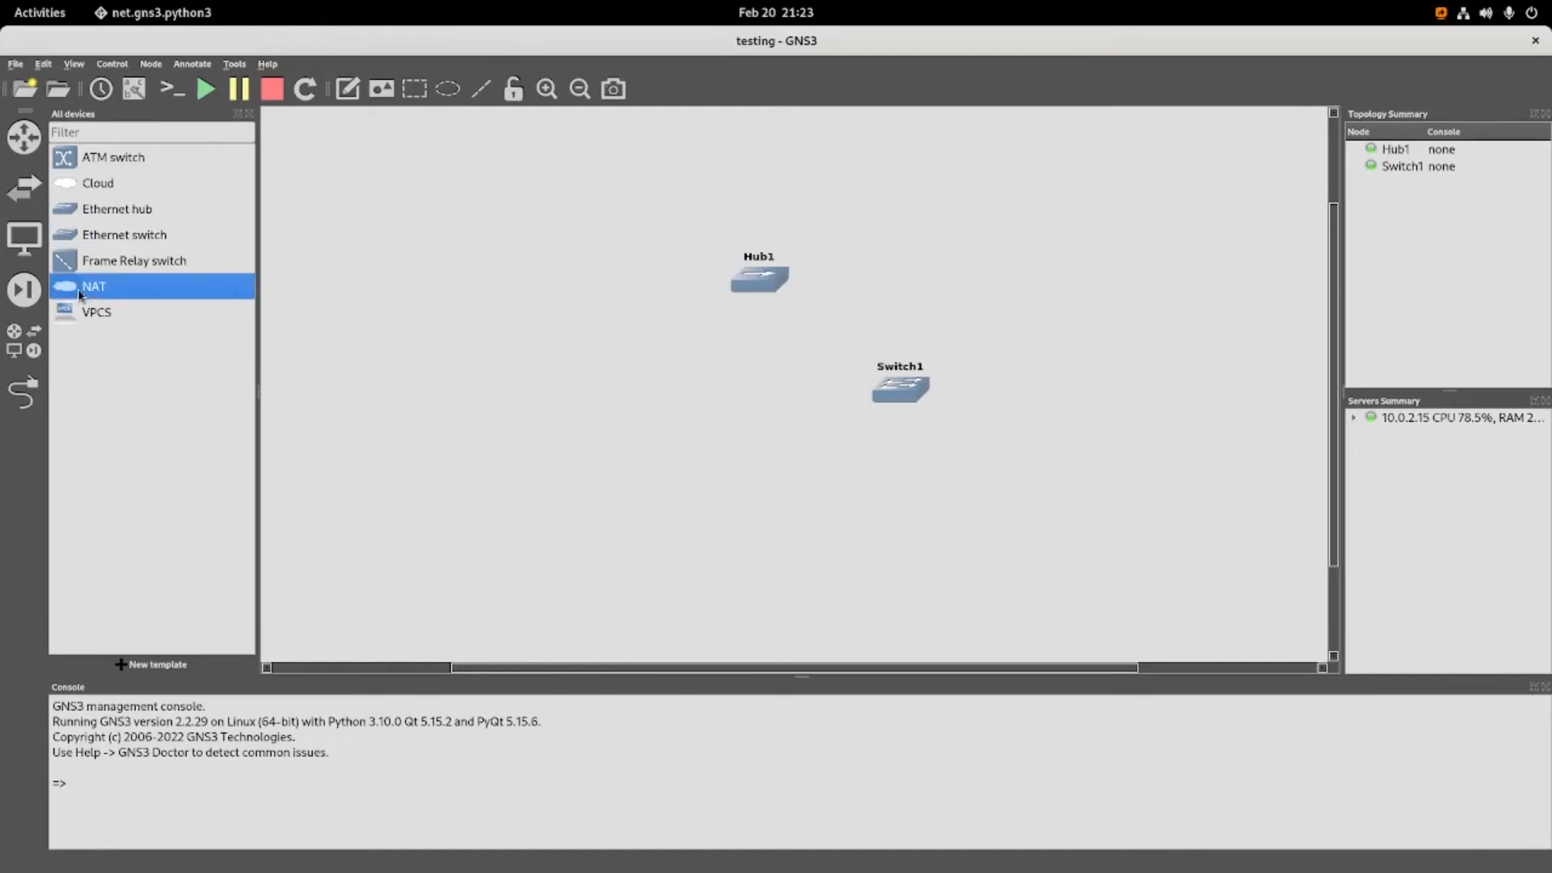
drag(79, 288, 597, 319)
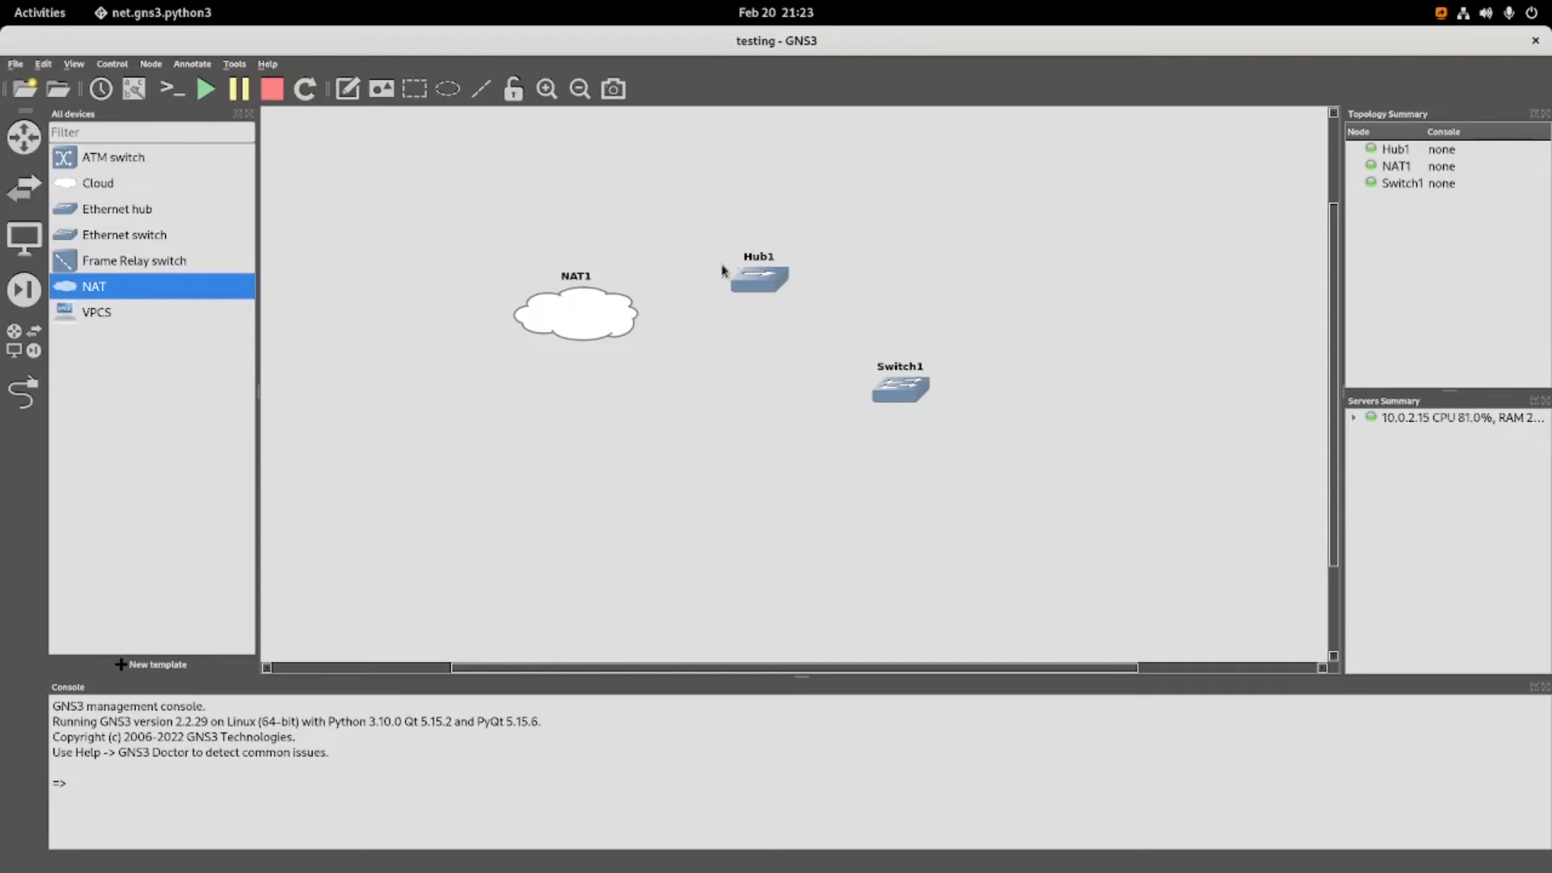
Permanently delete the NAT1, Hub1 and Switch1 nodes from the workspace.
right_click(595, 317)
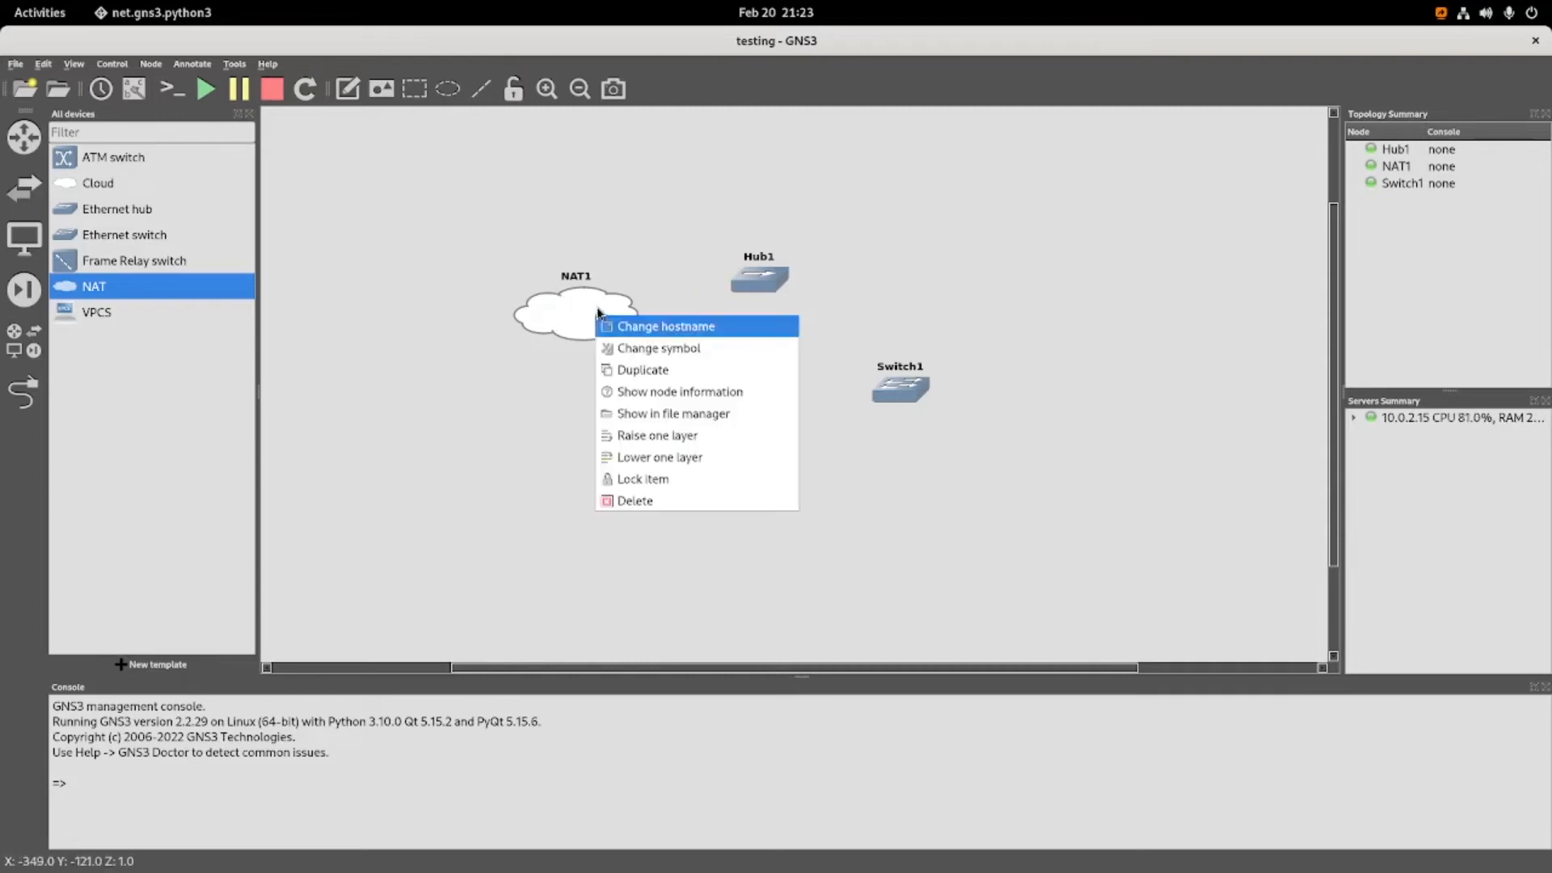
click(666, 501)
click(317, 164)
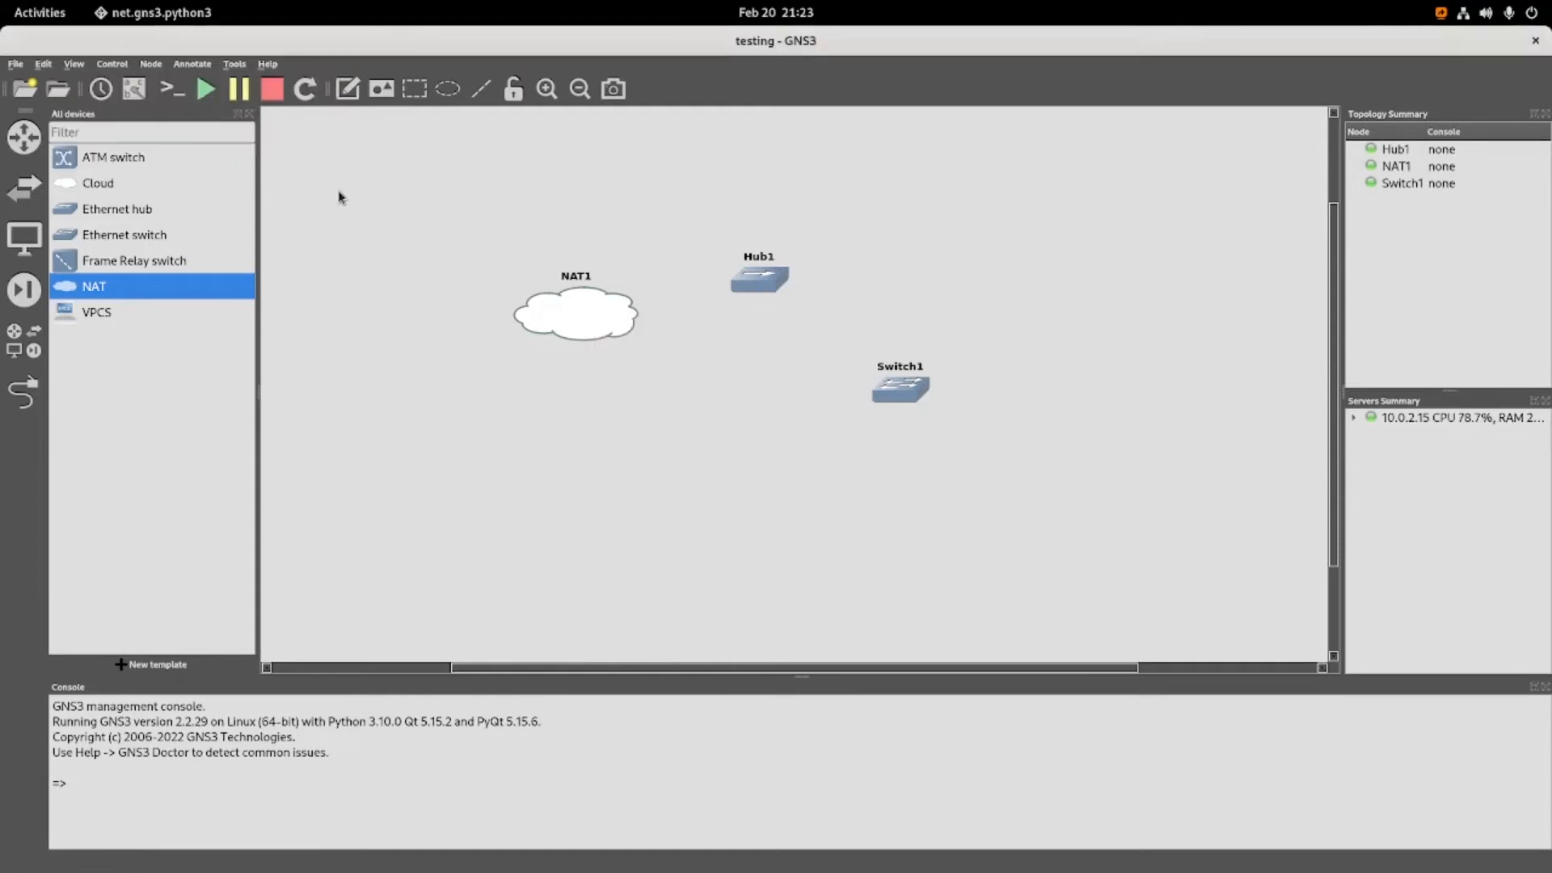
right_click(750, 276)
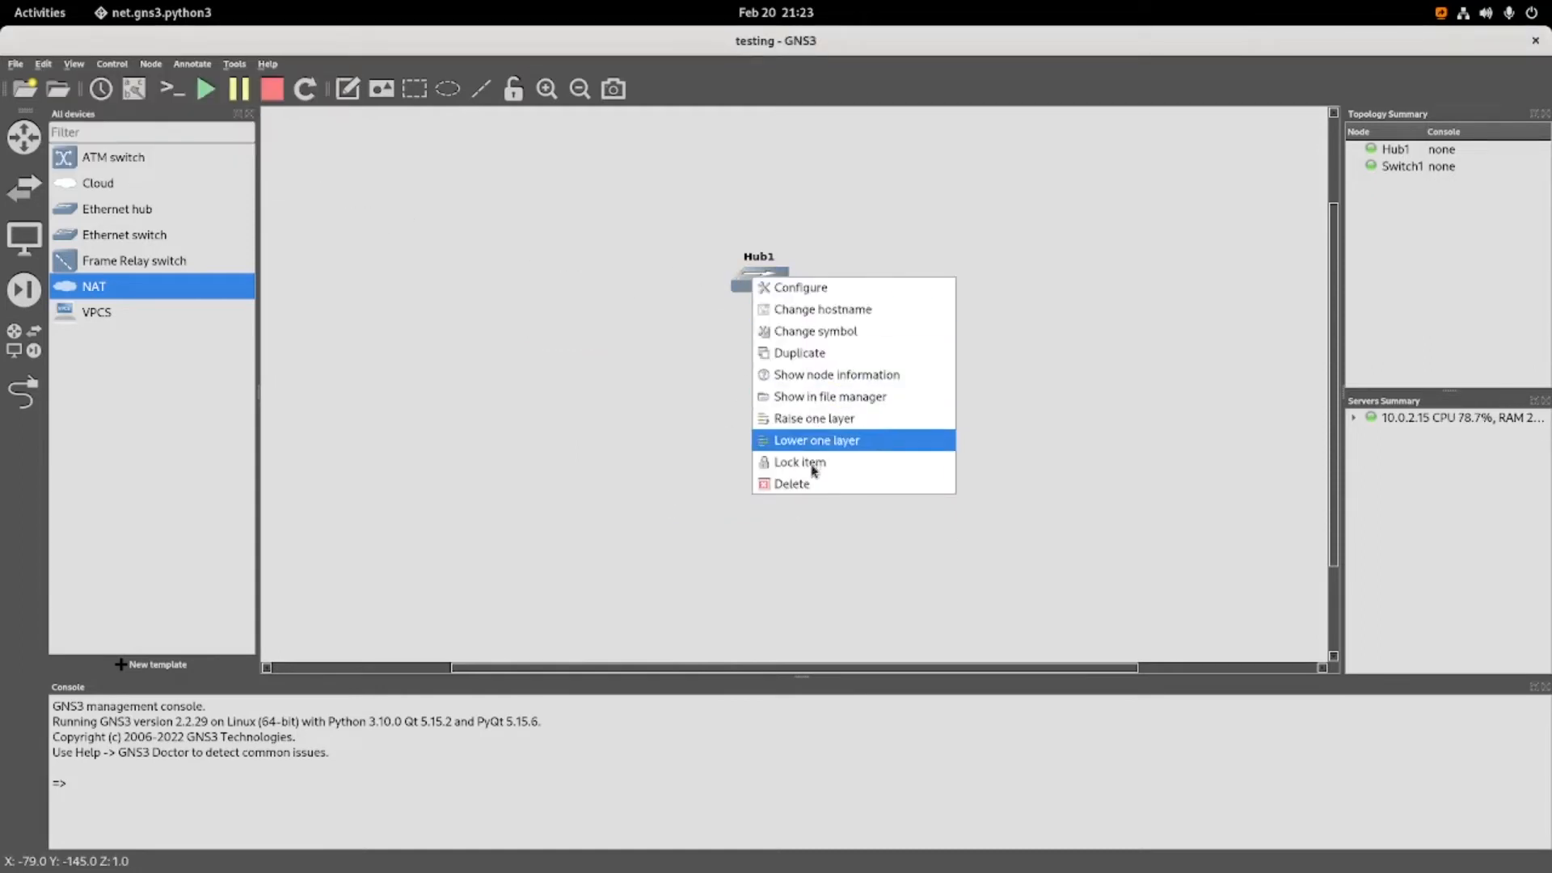
click(812, 493)
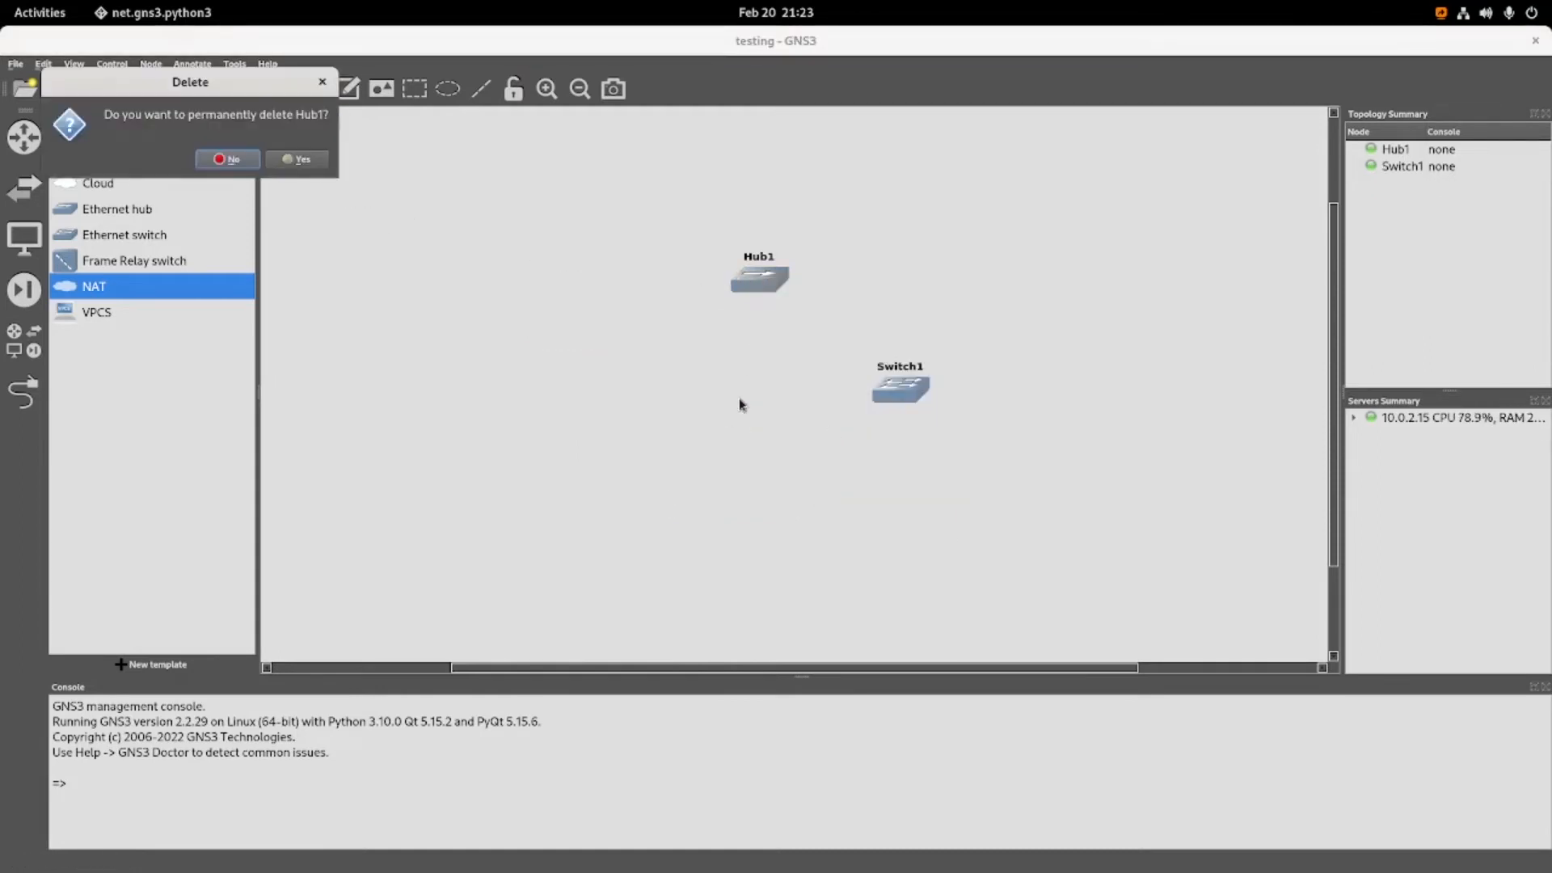
click(301, 160)
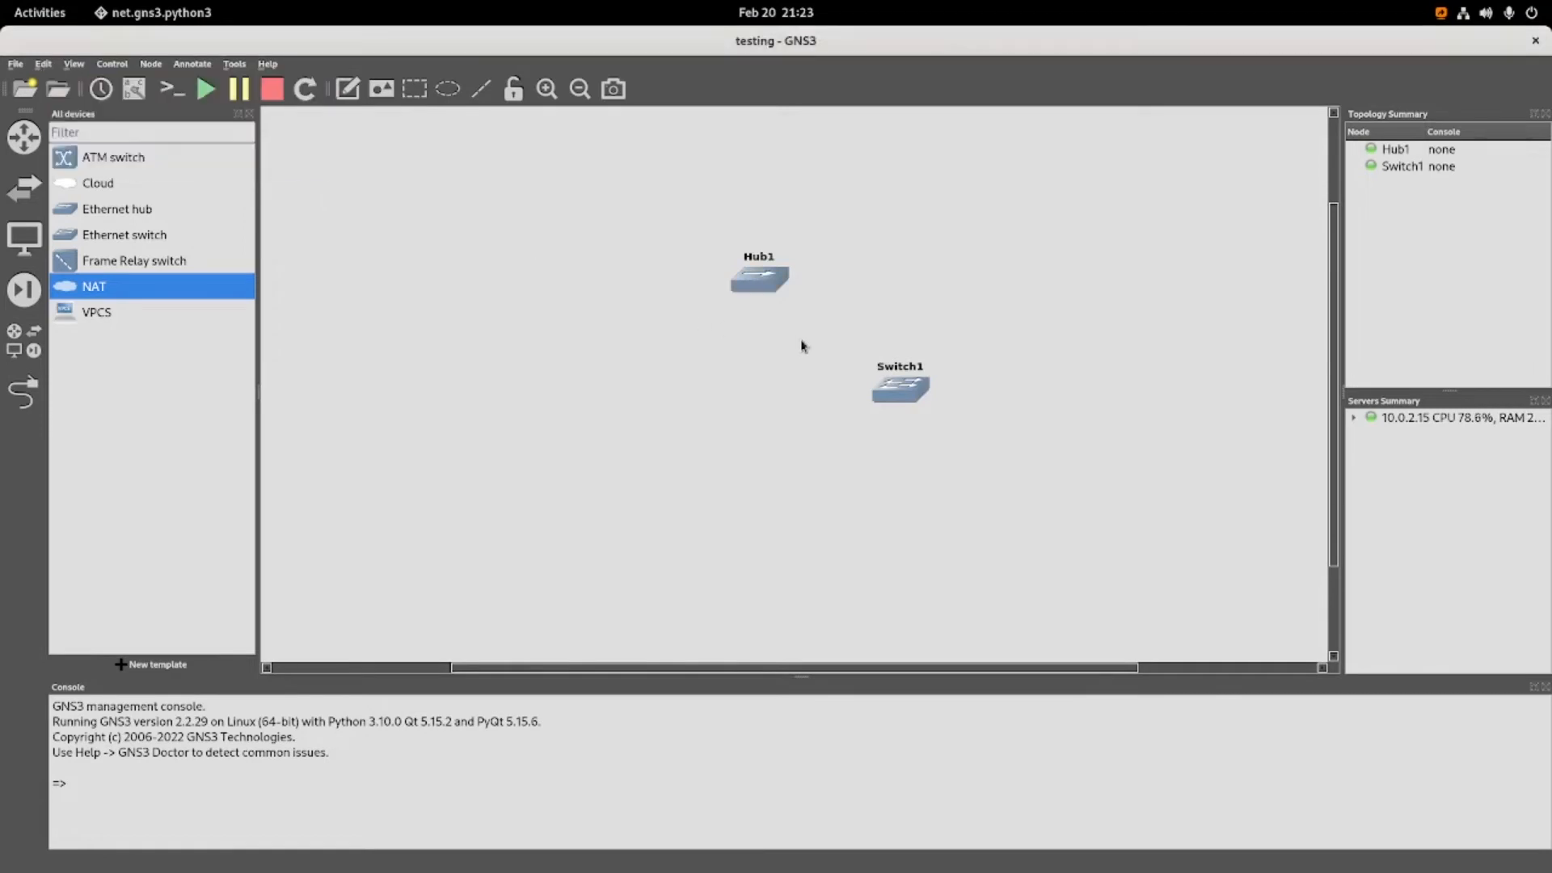
right_click(889, 389)
click(929, 639)
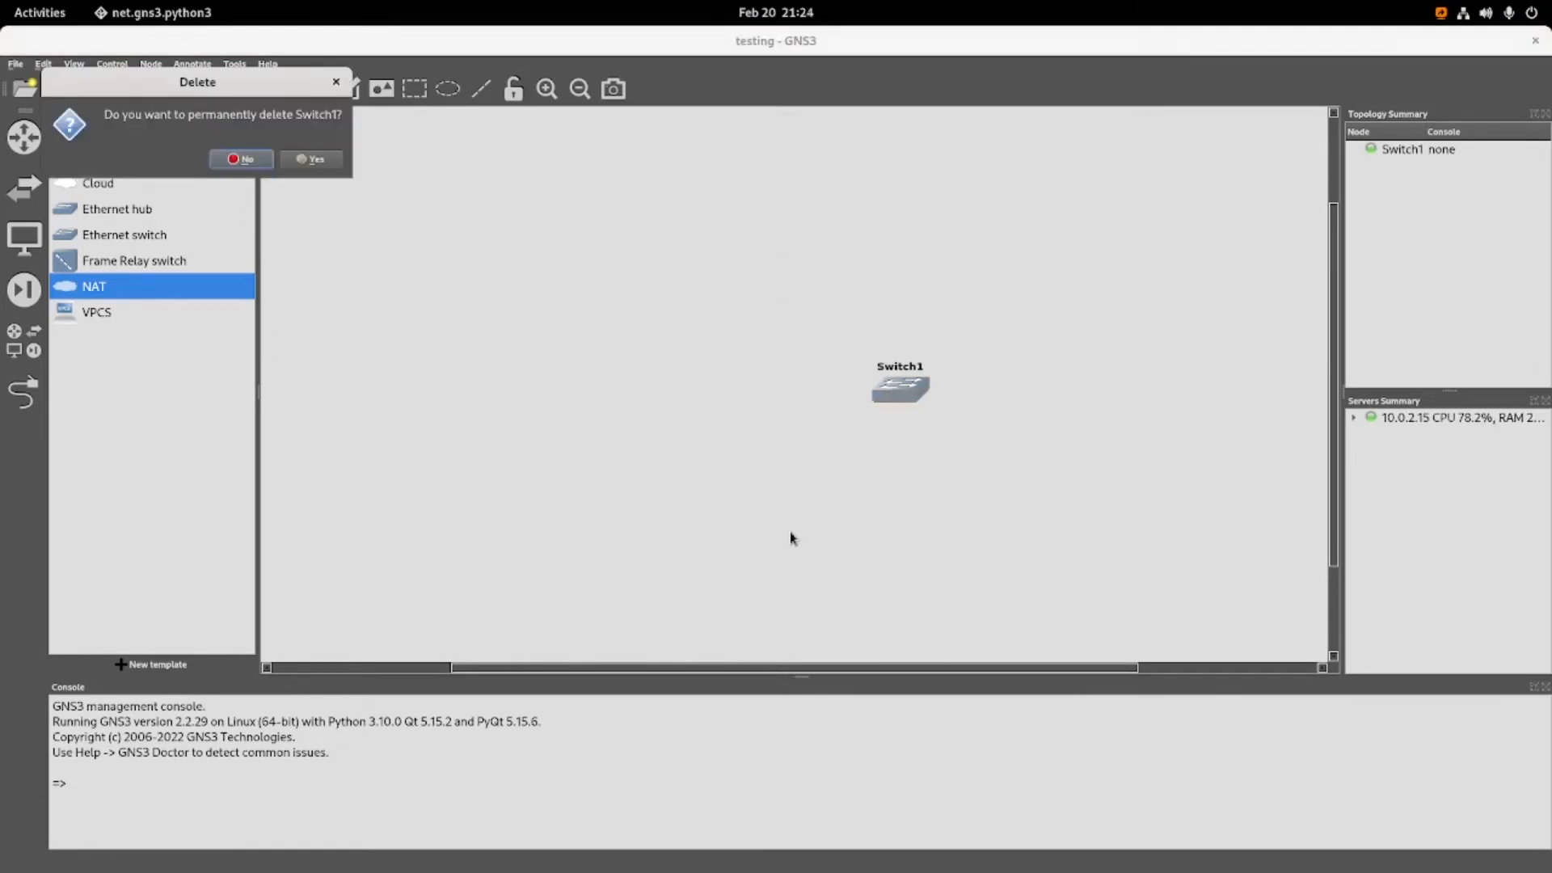
click(314, 160)
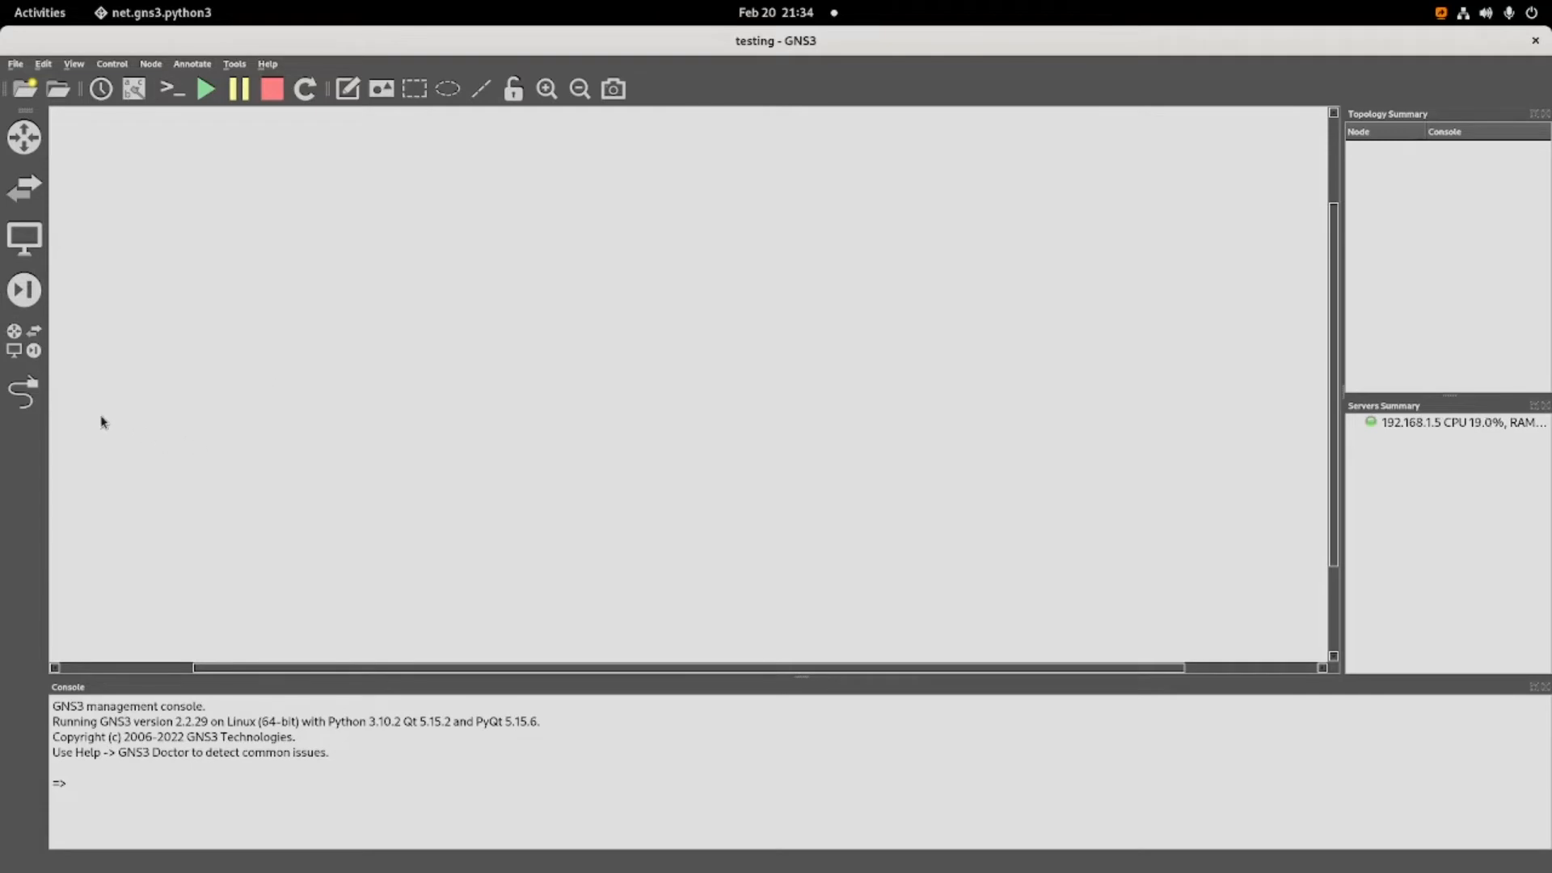
Show the full device list and check the available ways of creating a new template.
click(24, 341)
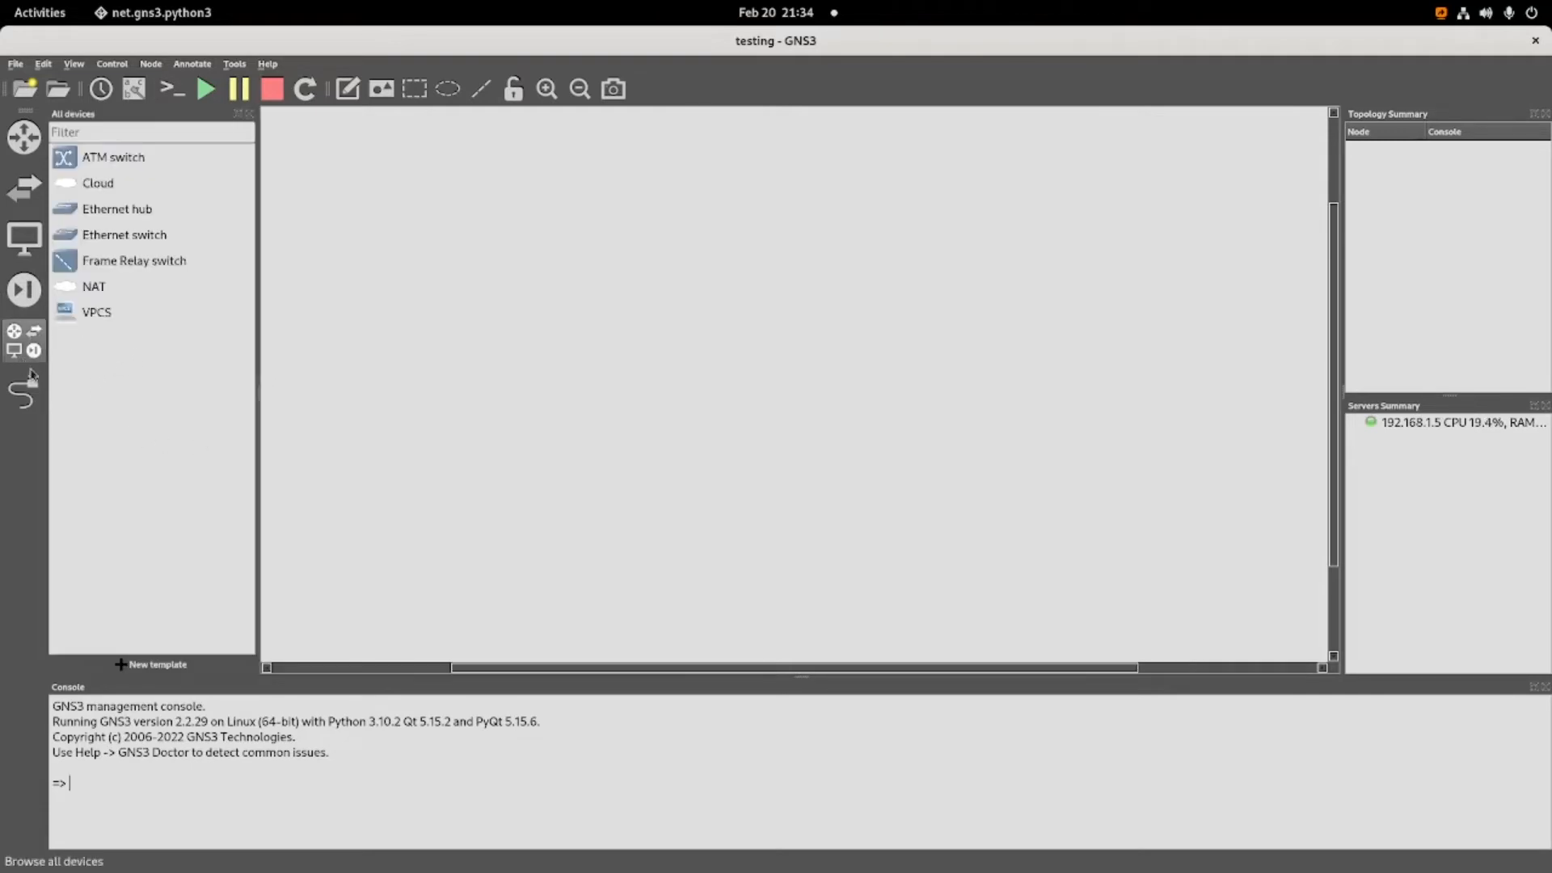
click(143, 667)
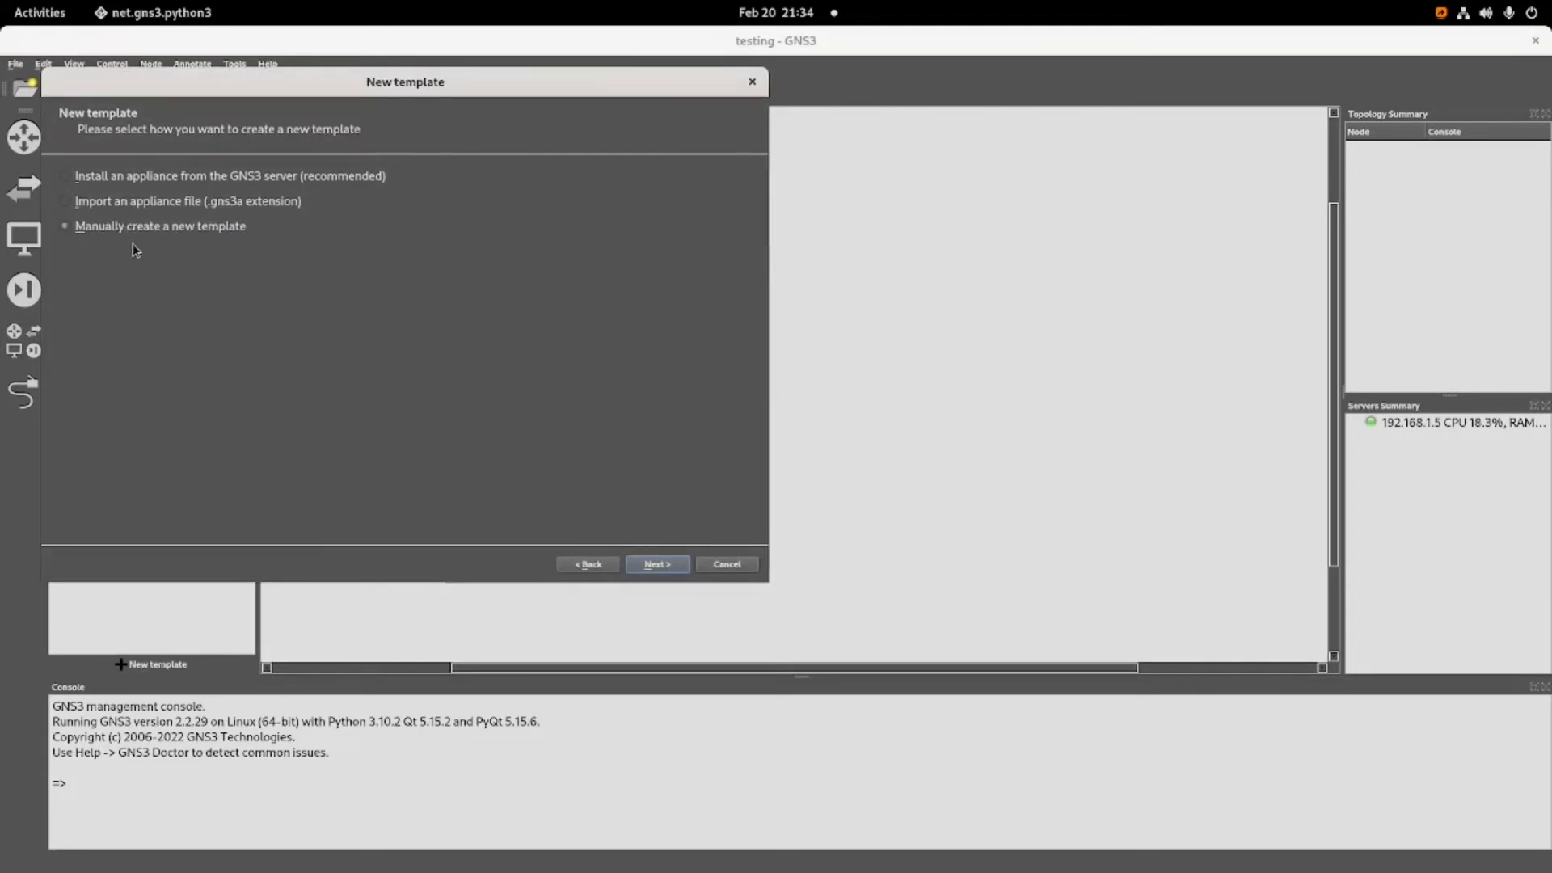
click(726, 564)
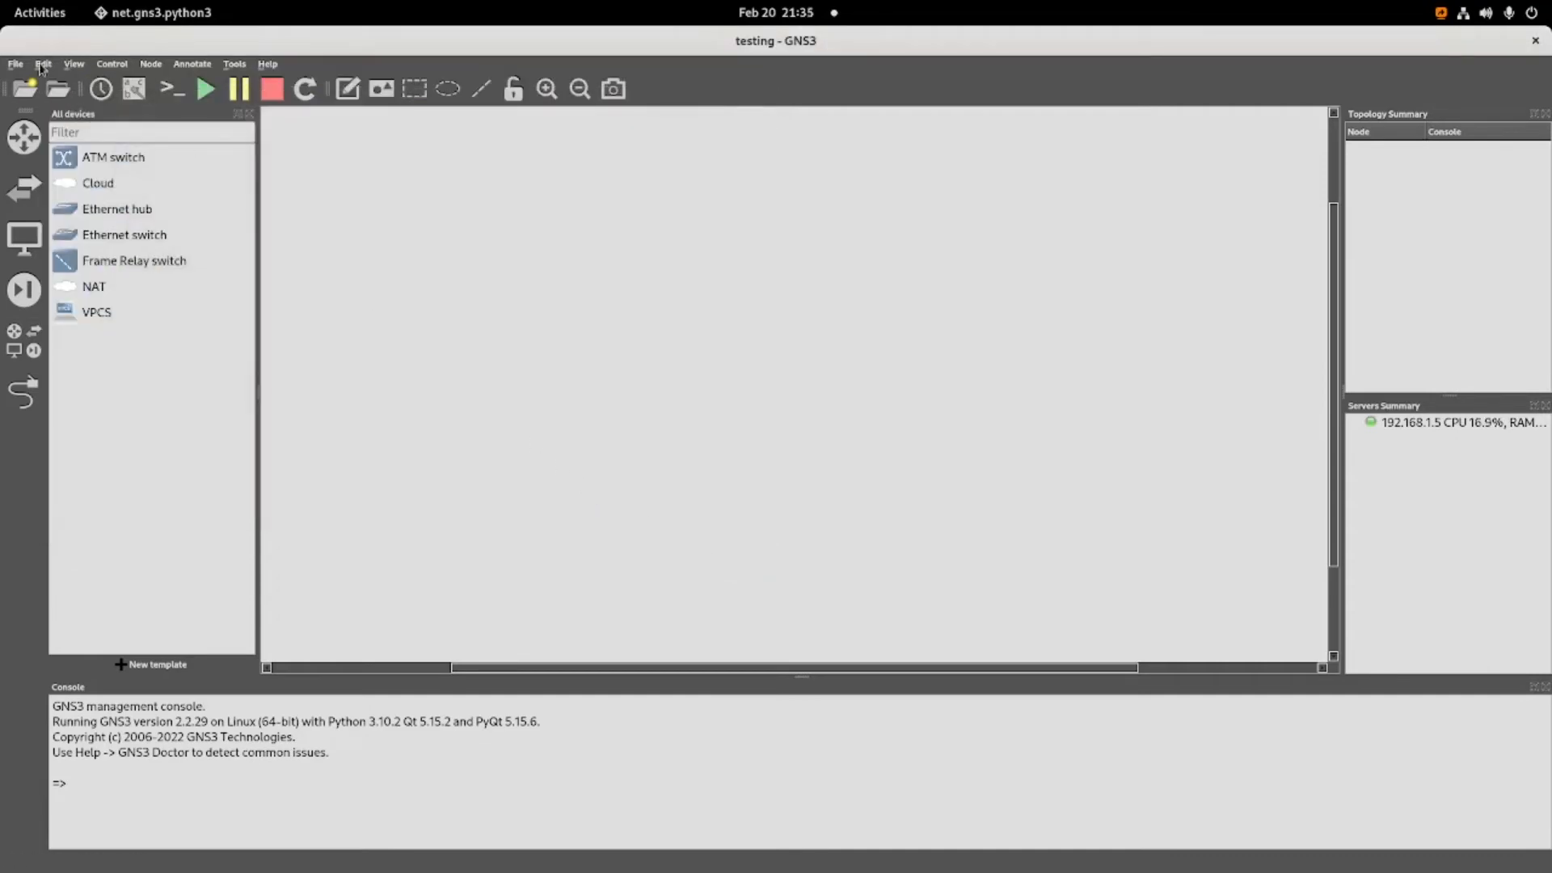
Create a VirtualBox VM template in the preferences from the Fedora-35-mate virtual machine.
click(42, 66)
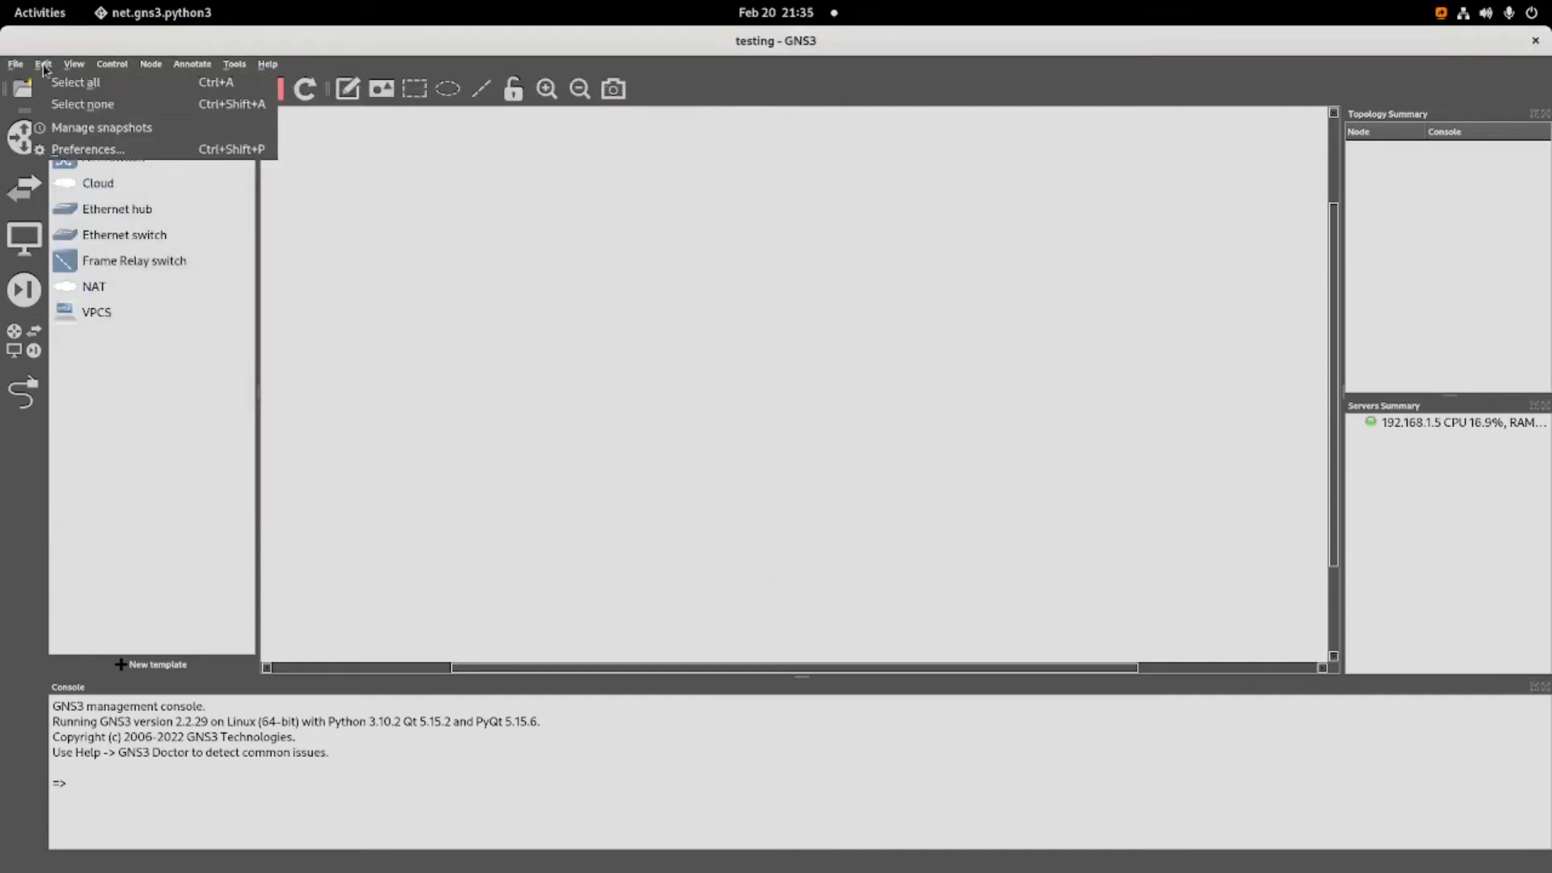
click(100, 152)
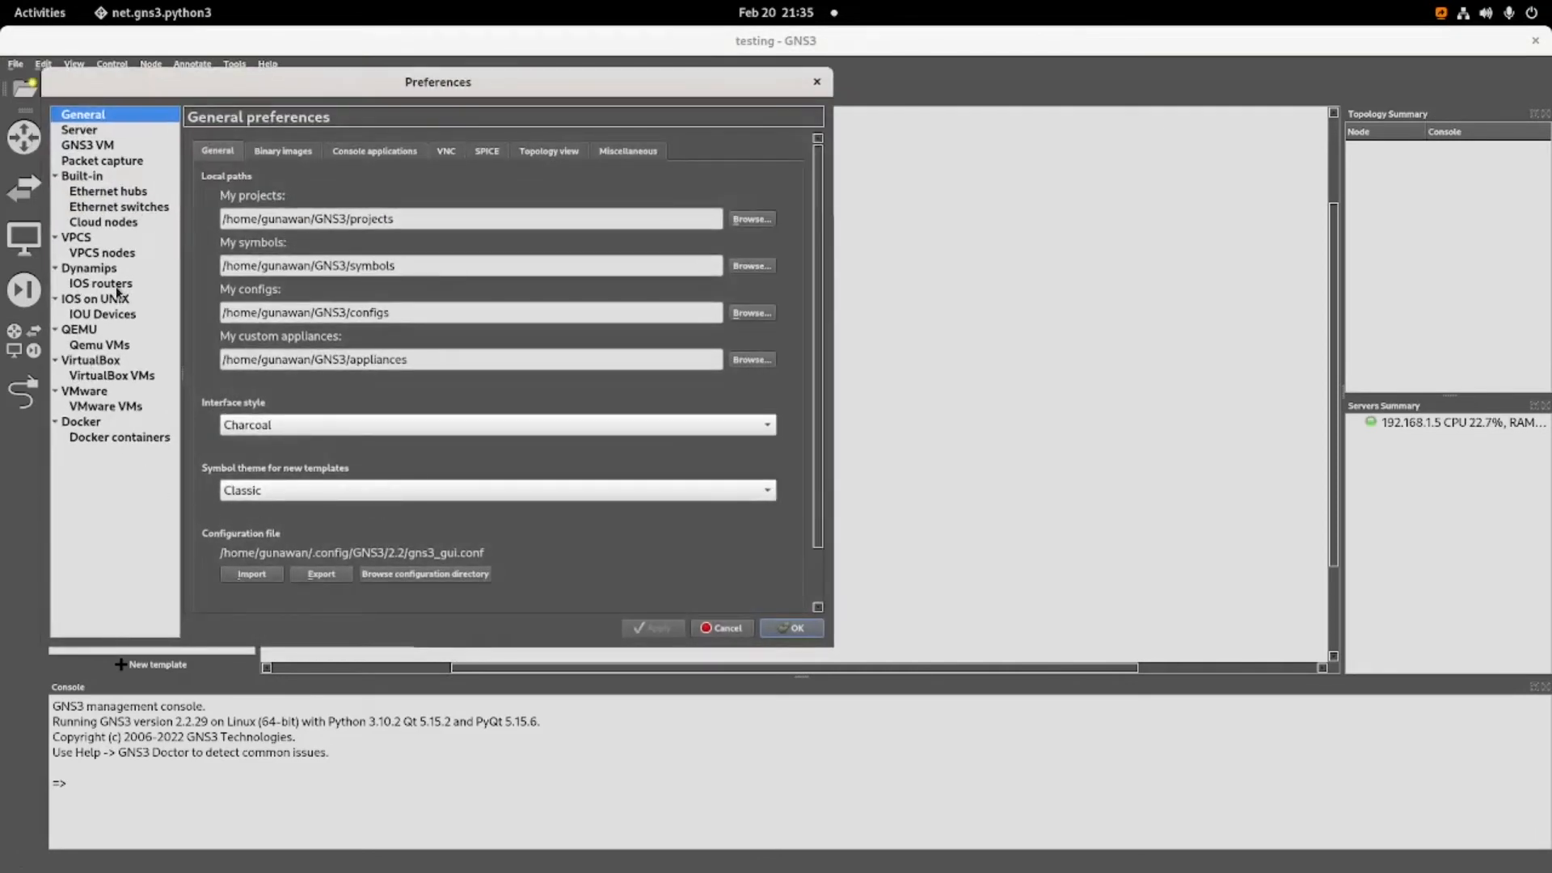
click(91, 374)
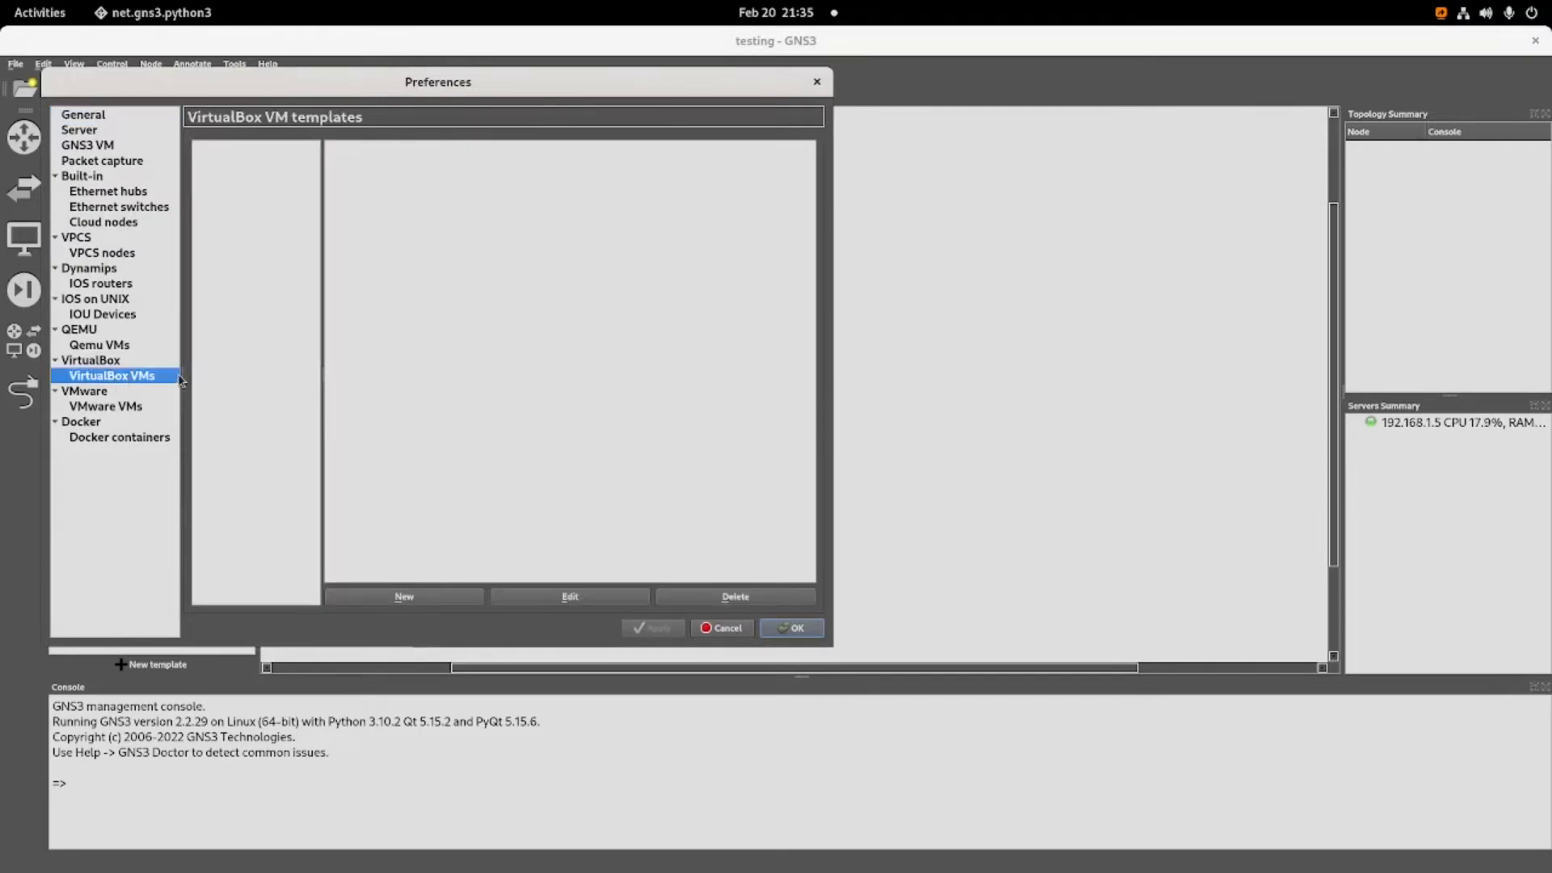
click(429, 598)
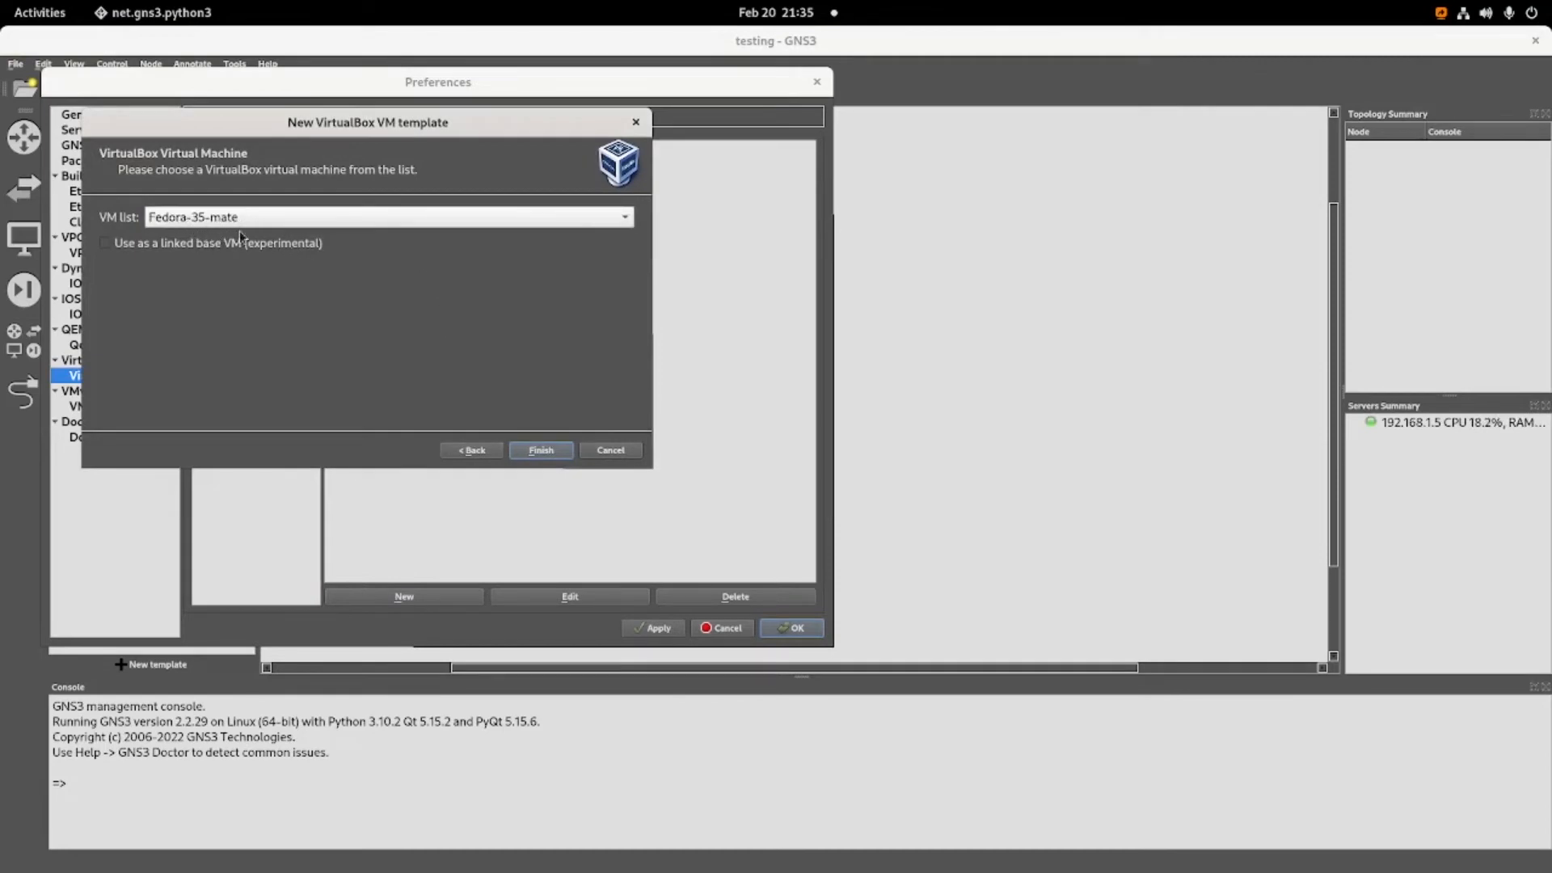
click(536, 453)
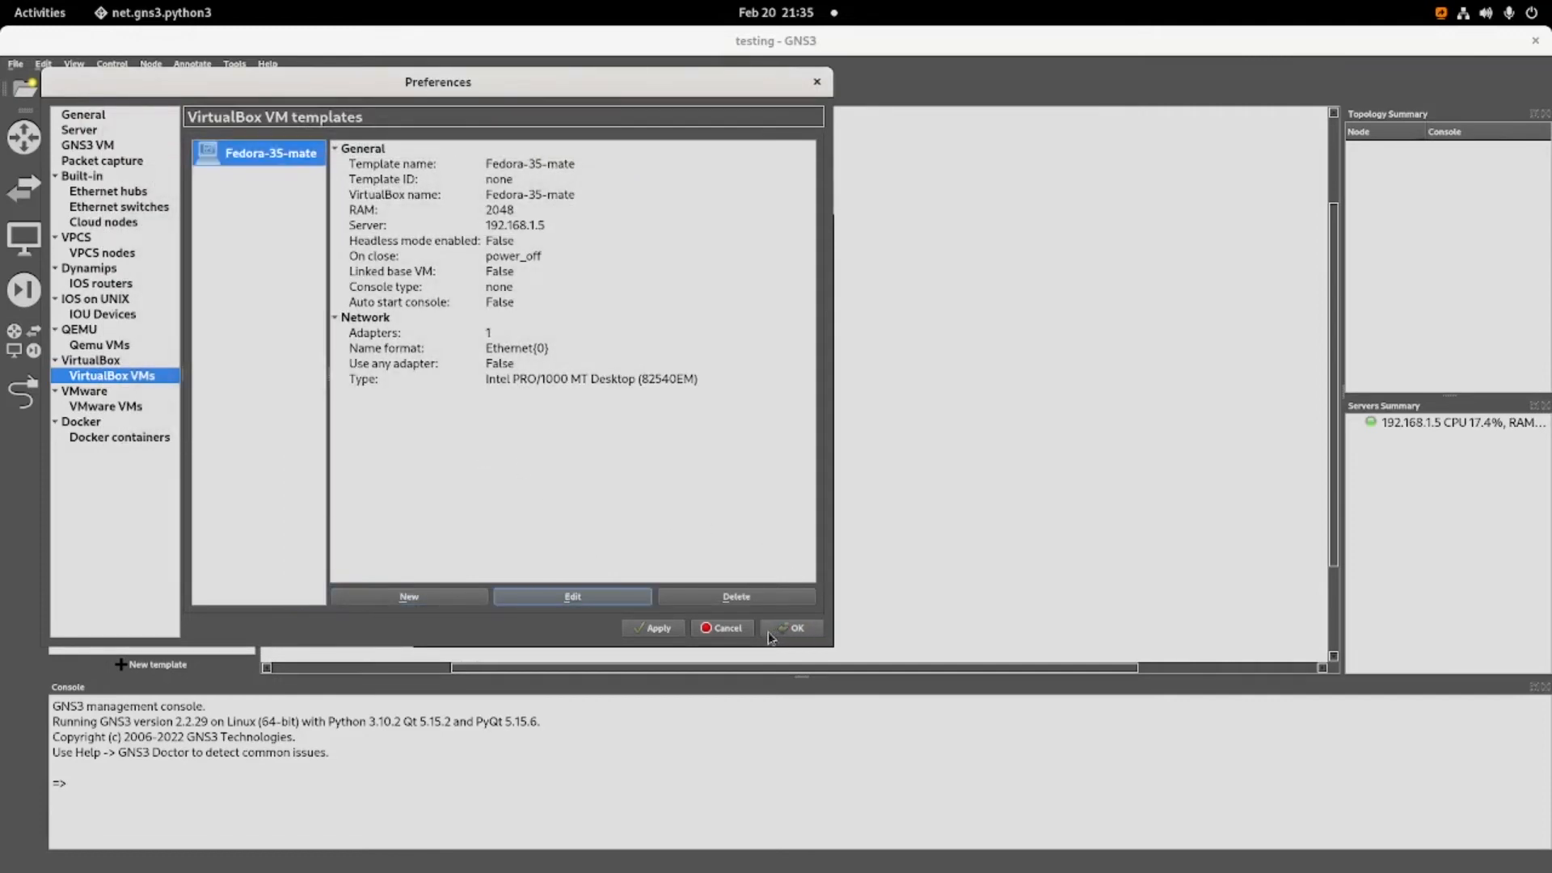
Edit the Fedora-35-mate template's network settings to allow GNS3 to use any configured VirtualBox adapter.
click(582, 600)
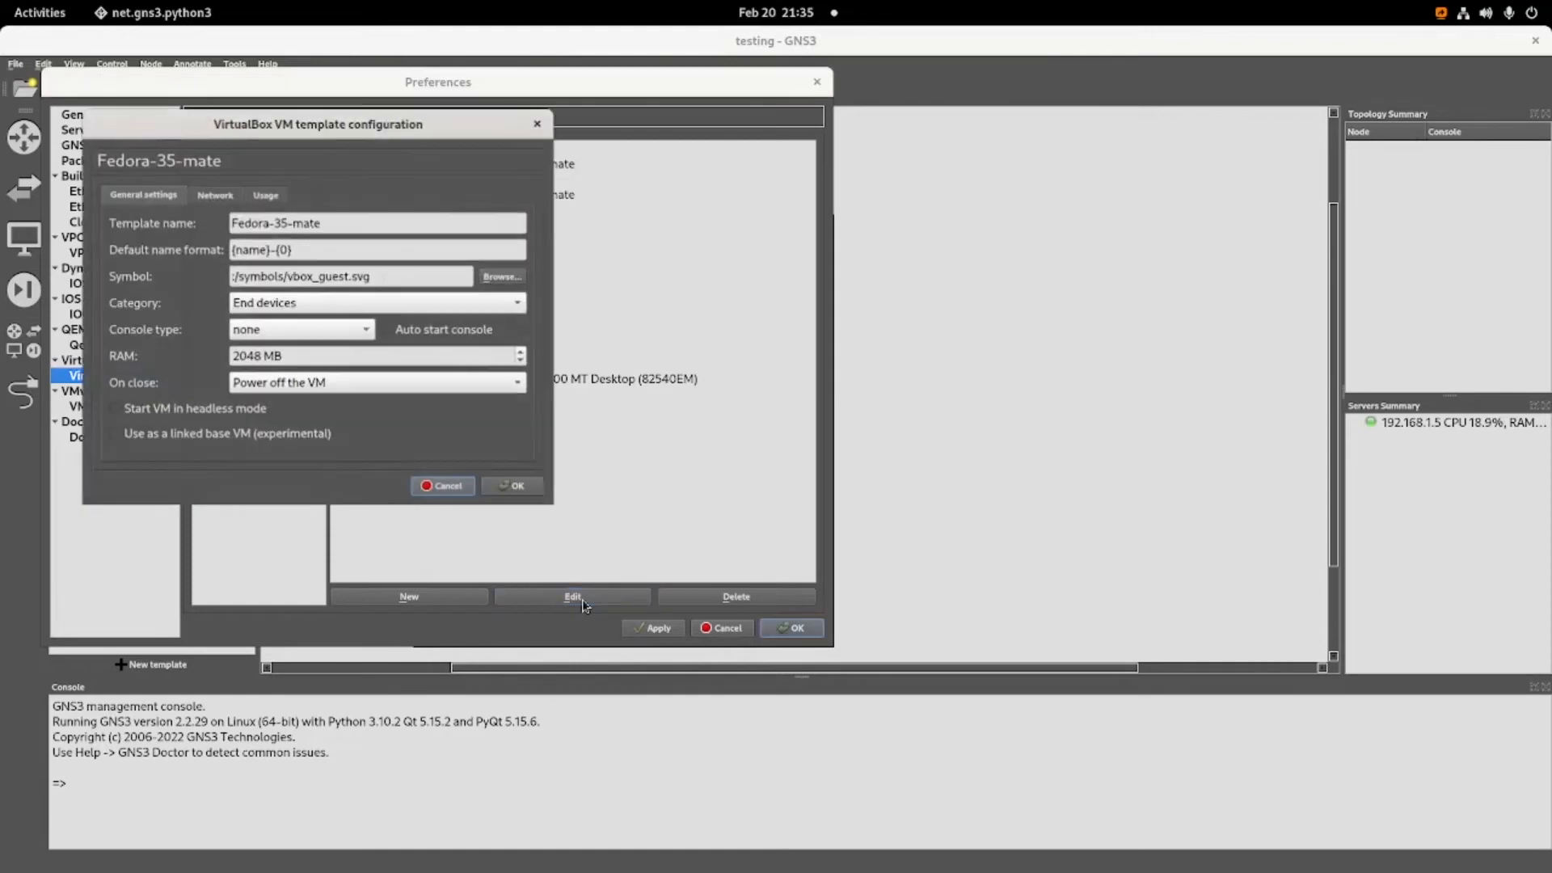
click(212, 199)
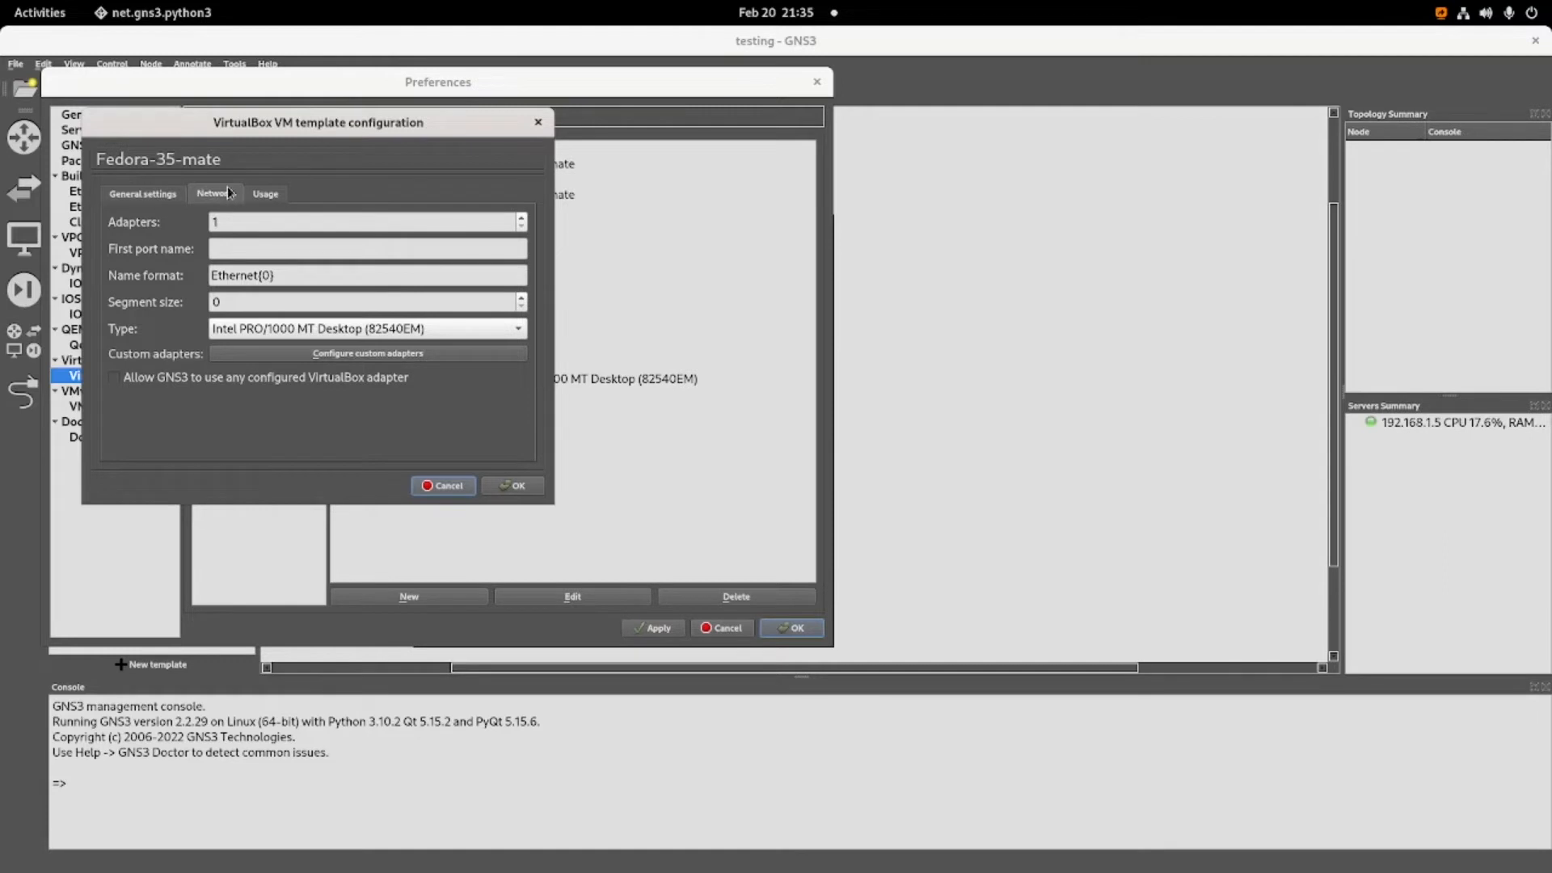
click(115, 377)
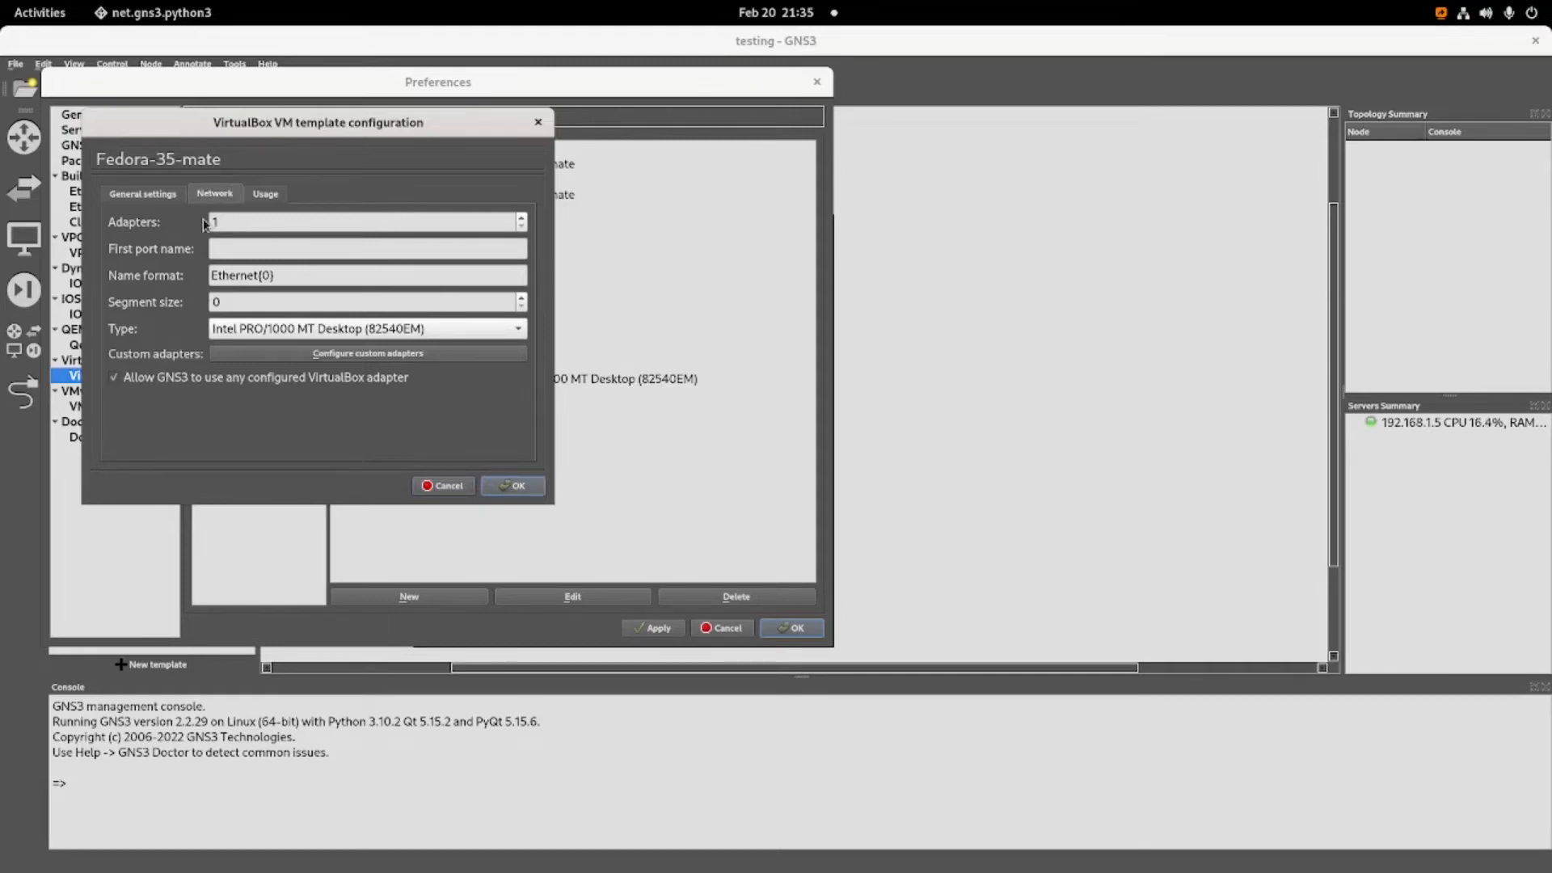
Switch to VirtualBox Manager and inspect the Fedora-35-mate VM's network settings for Adapter 1 and Adapter 2.
click(39, 12)
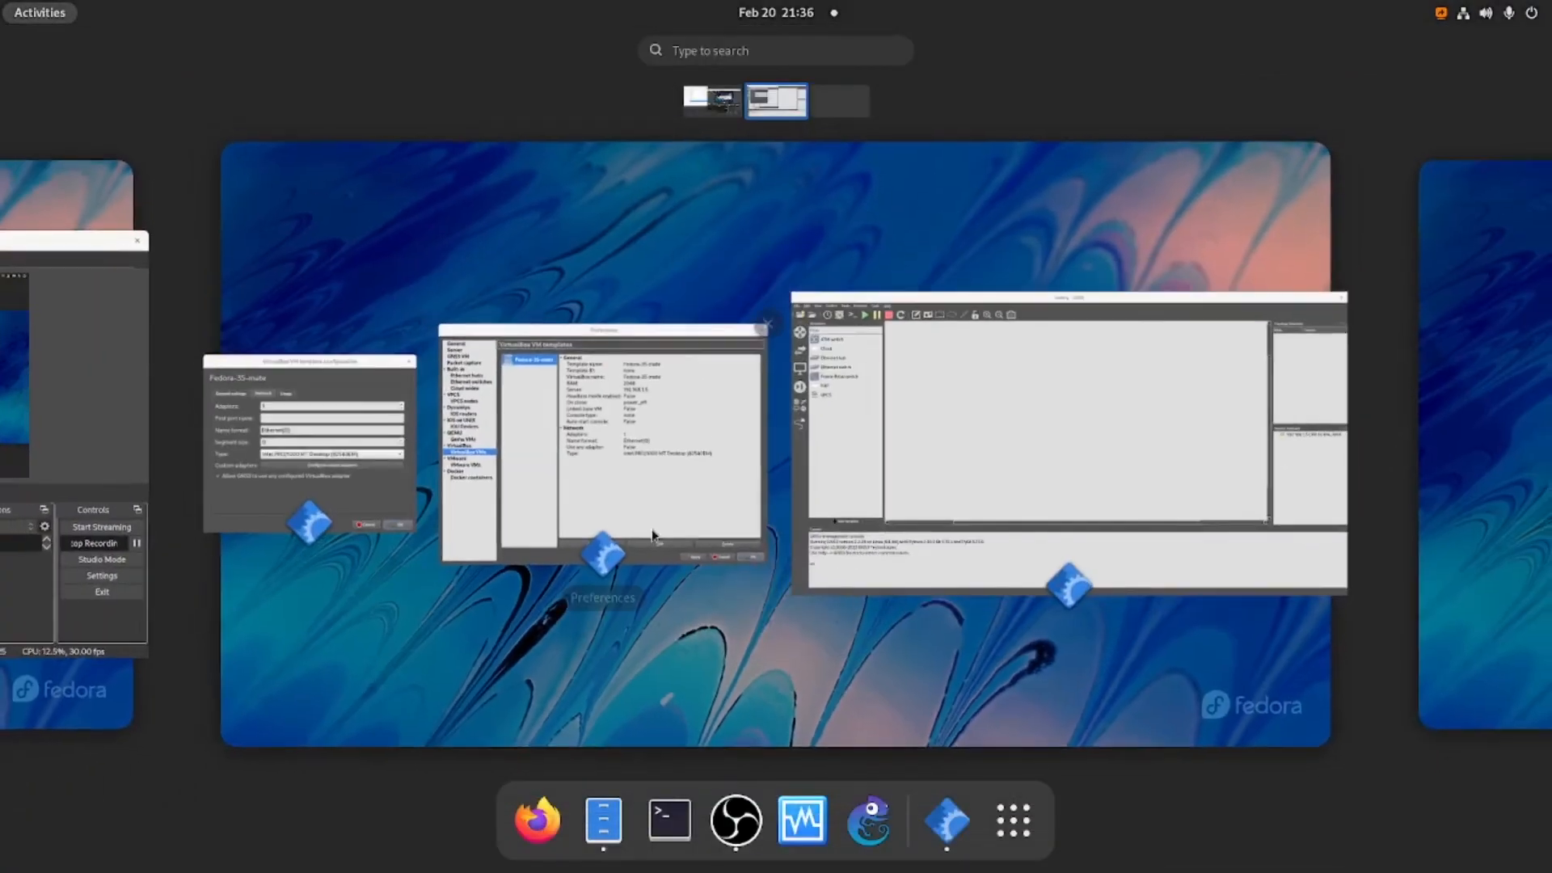
click(800, 822)
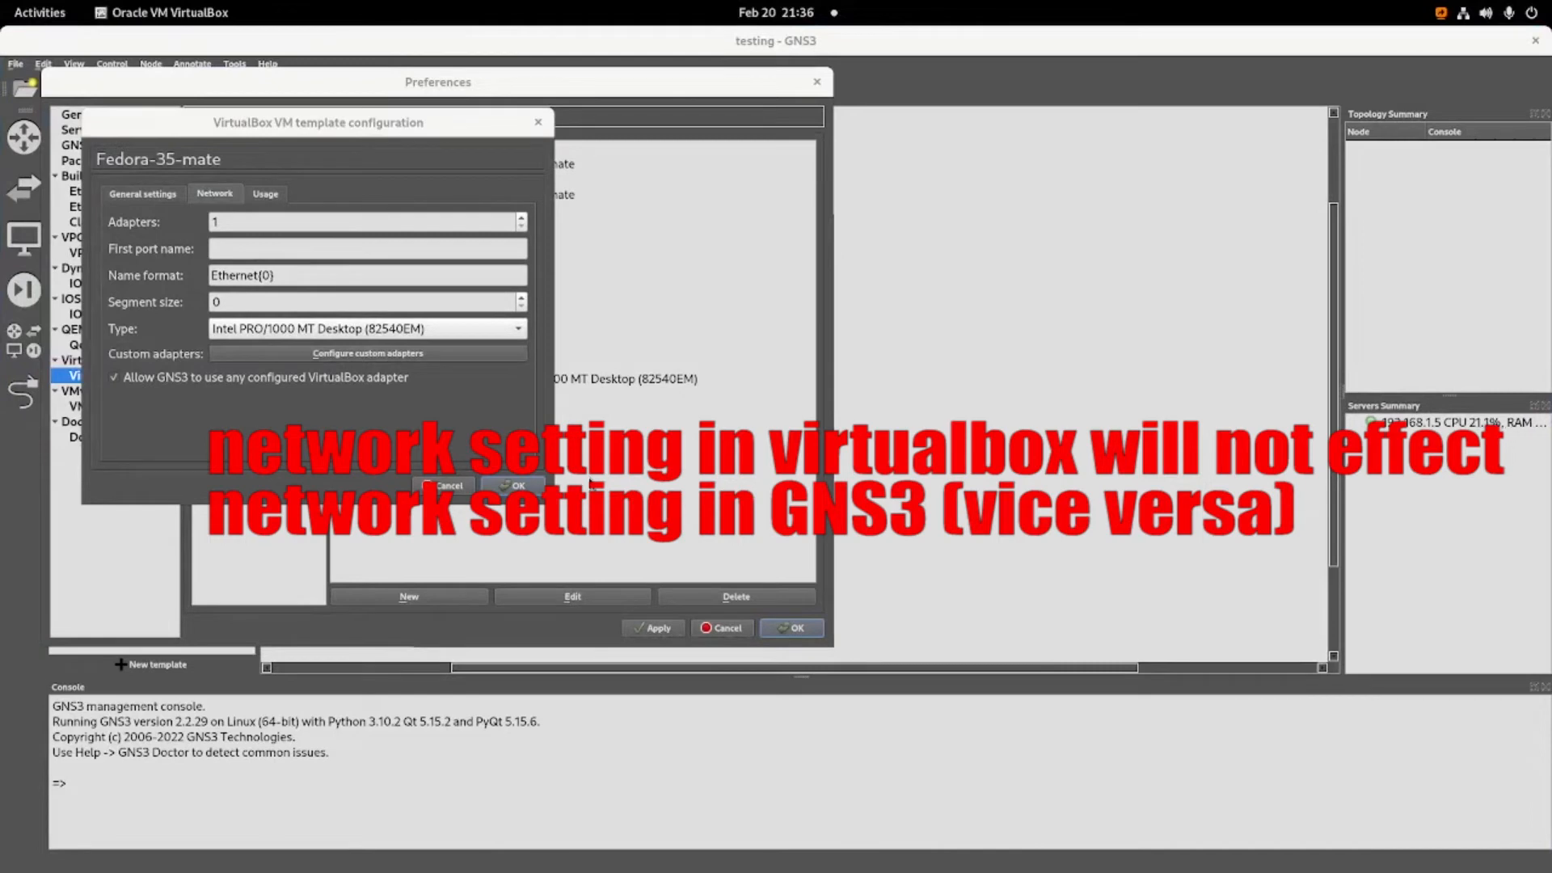
drag(913, 131, 1192, 231)
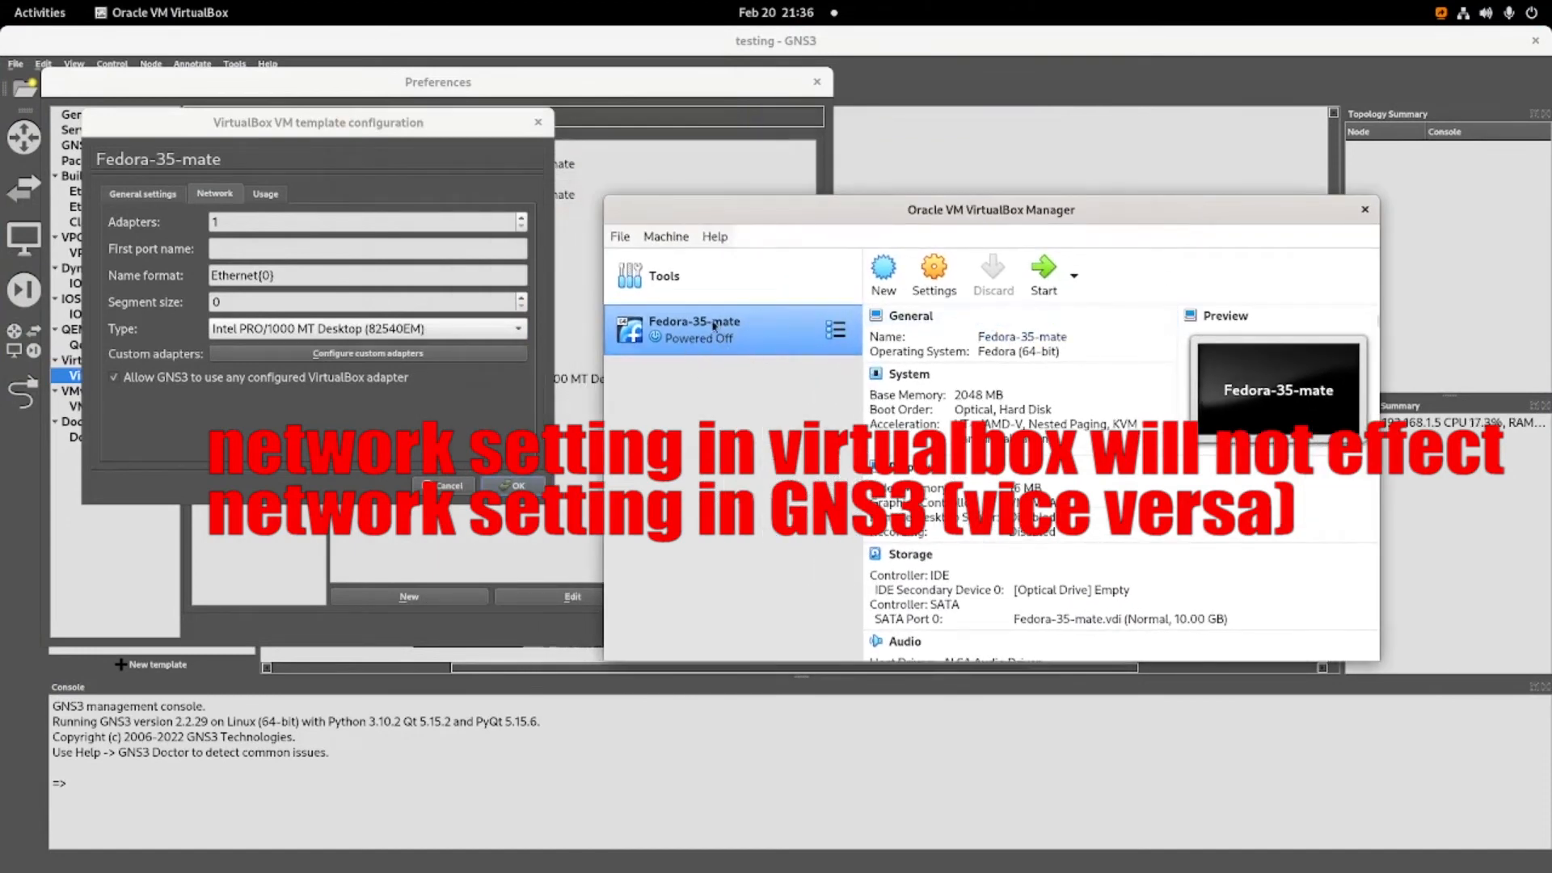
click(935, 278)
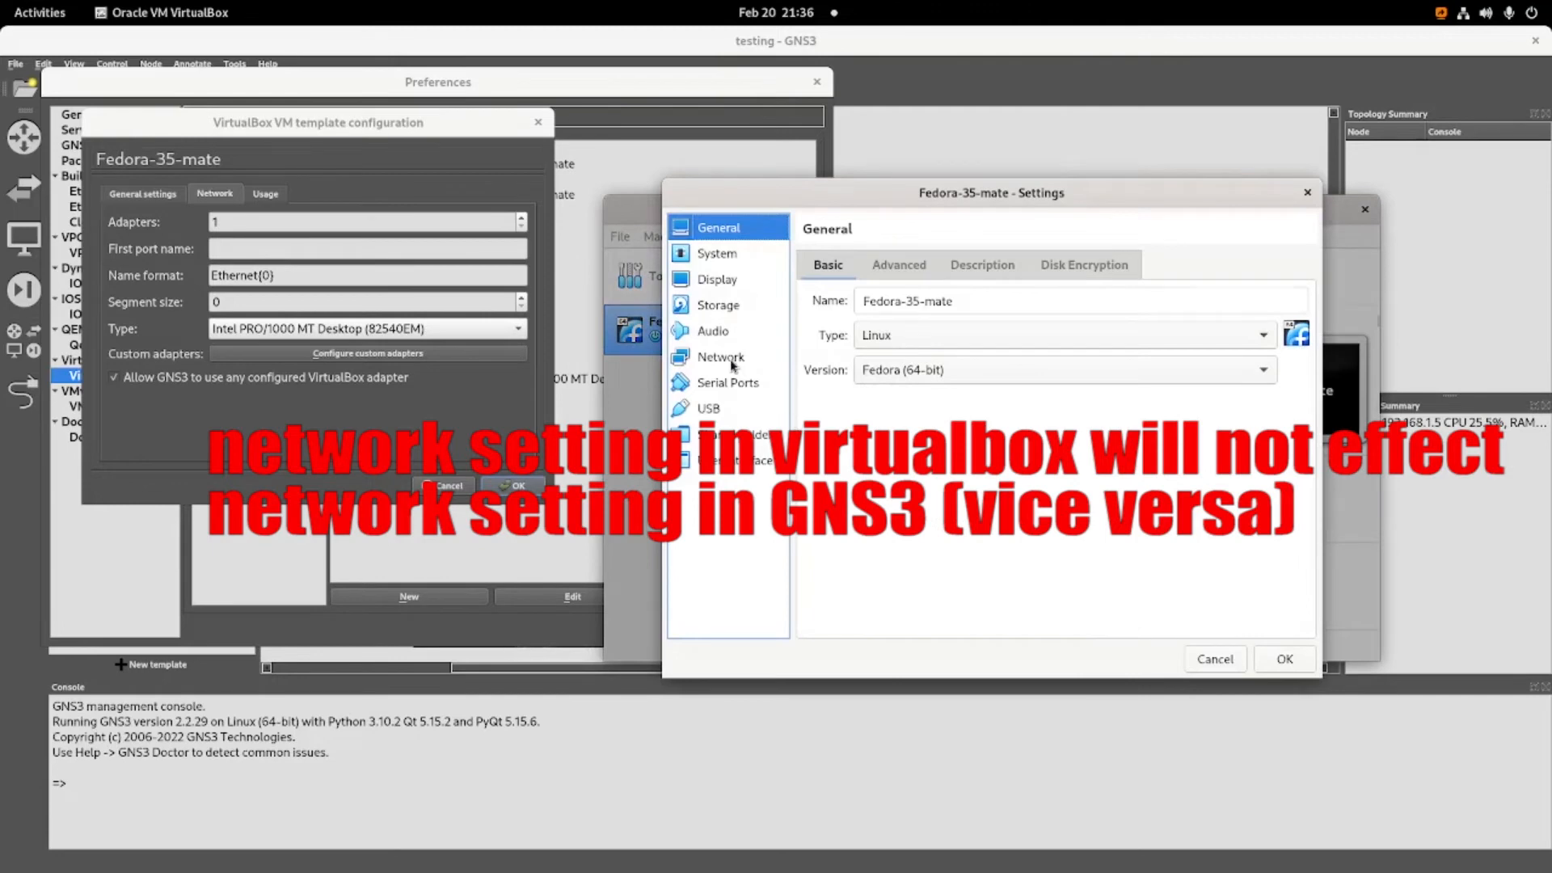
click(730, 362)
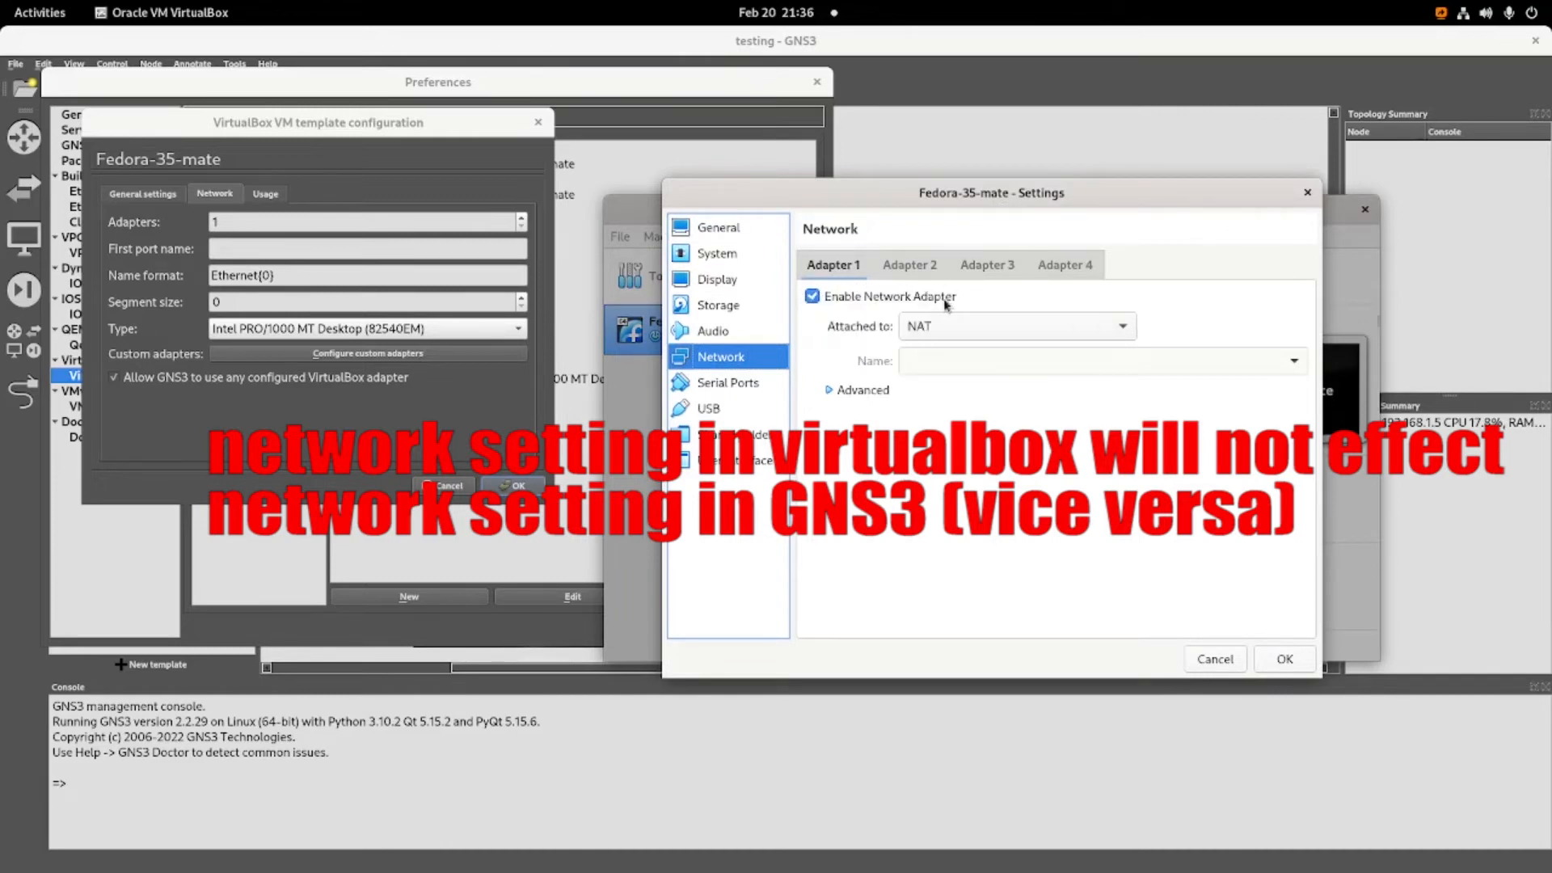
click(913, 268)
click(832, 264)
click(885, 267)
click(831, 267)
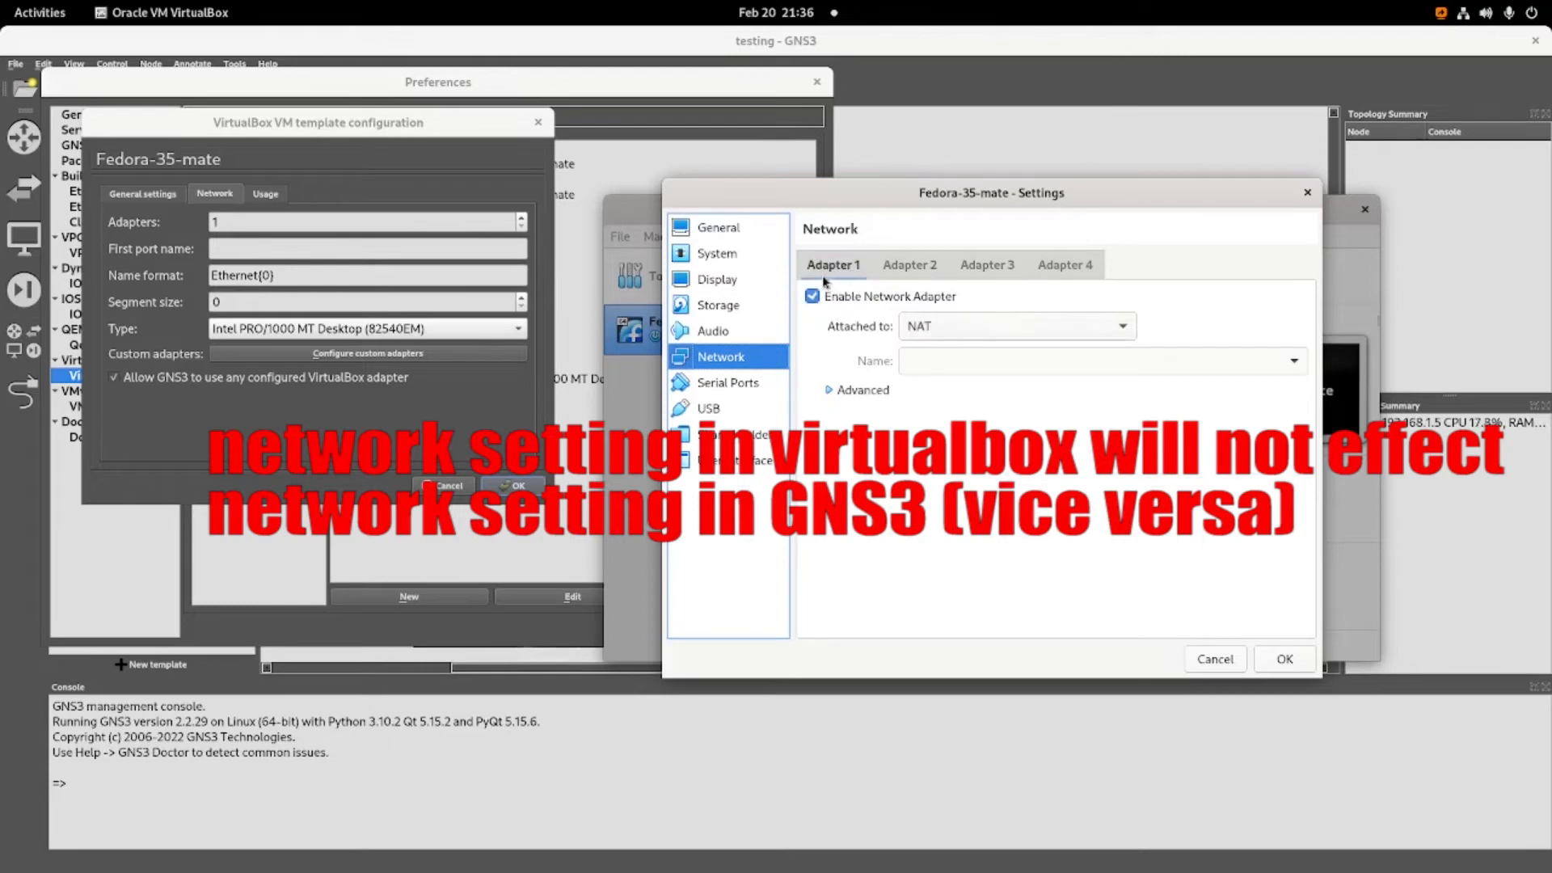
click(1217, 660)
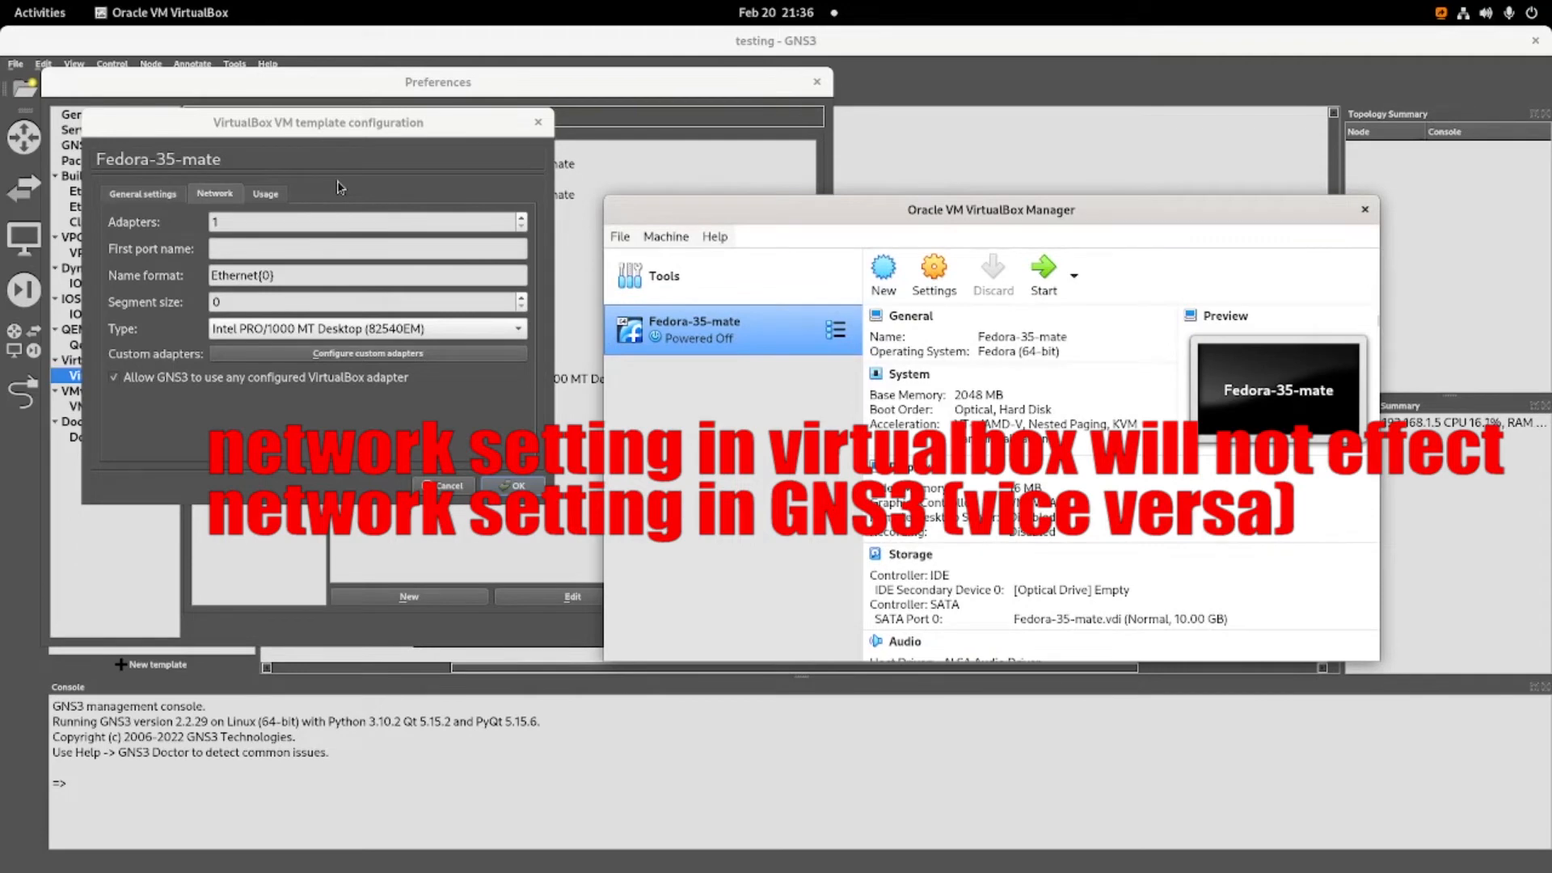
Move the GNS3 template configuration window aside, recheck Adapter 1 and Adapter 2 of the VM in VirtualBox, and return to GNS3.
click(305, 211)
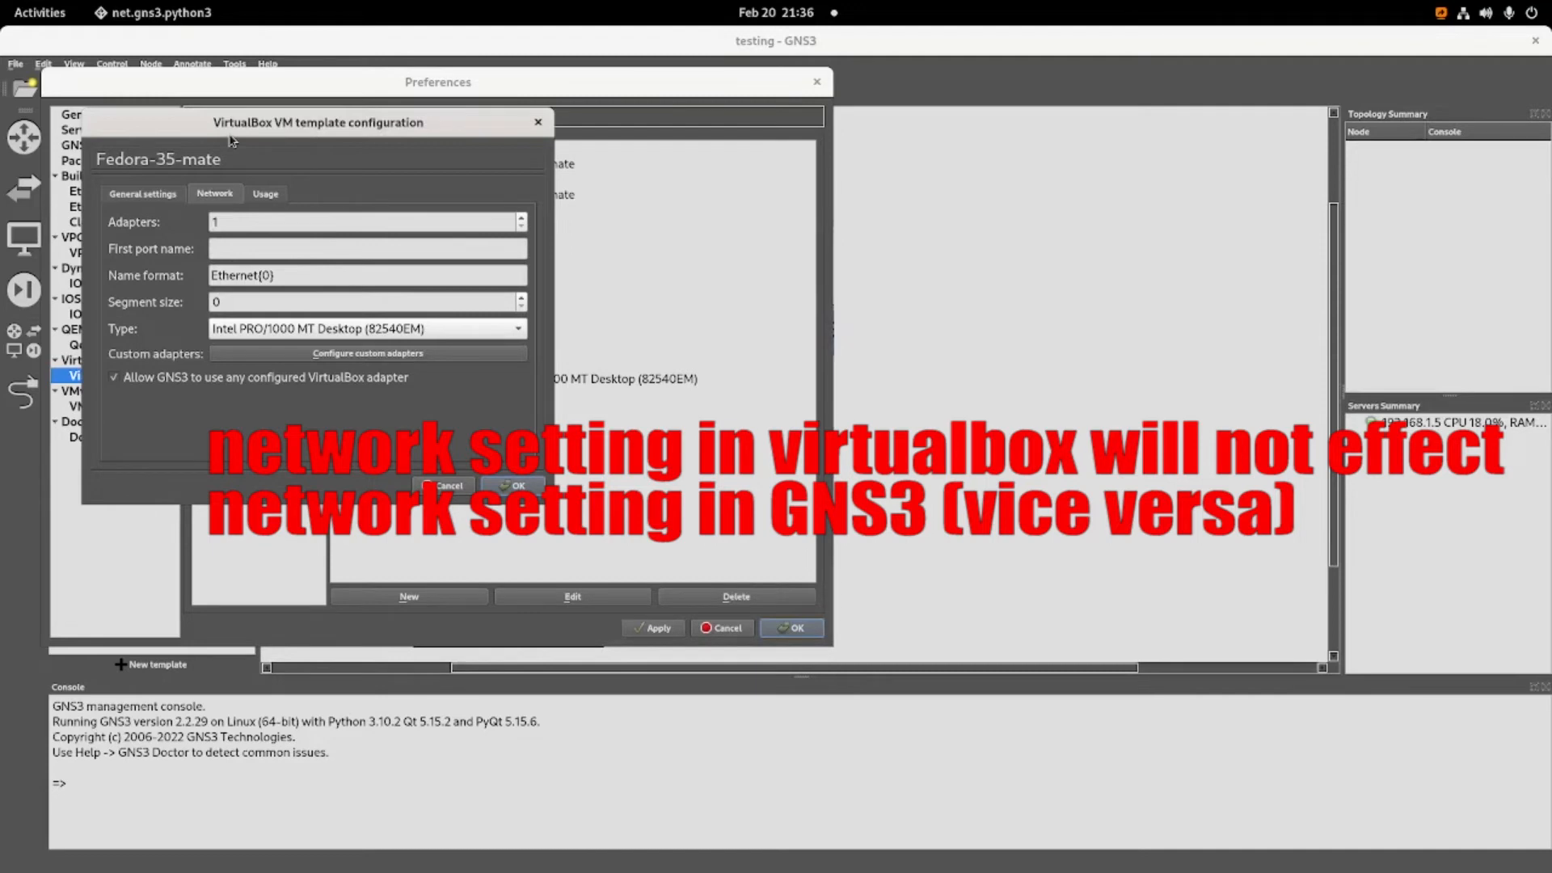
drag(232, 140, 308, 172)
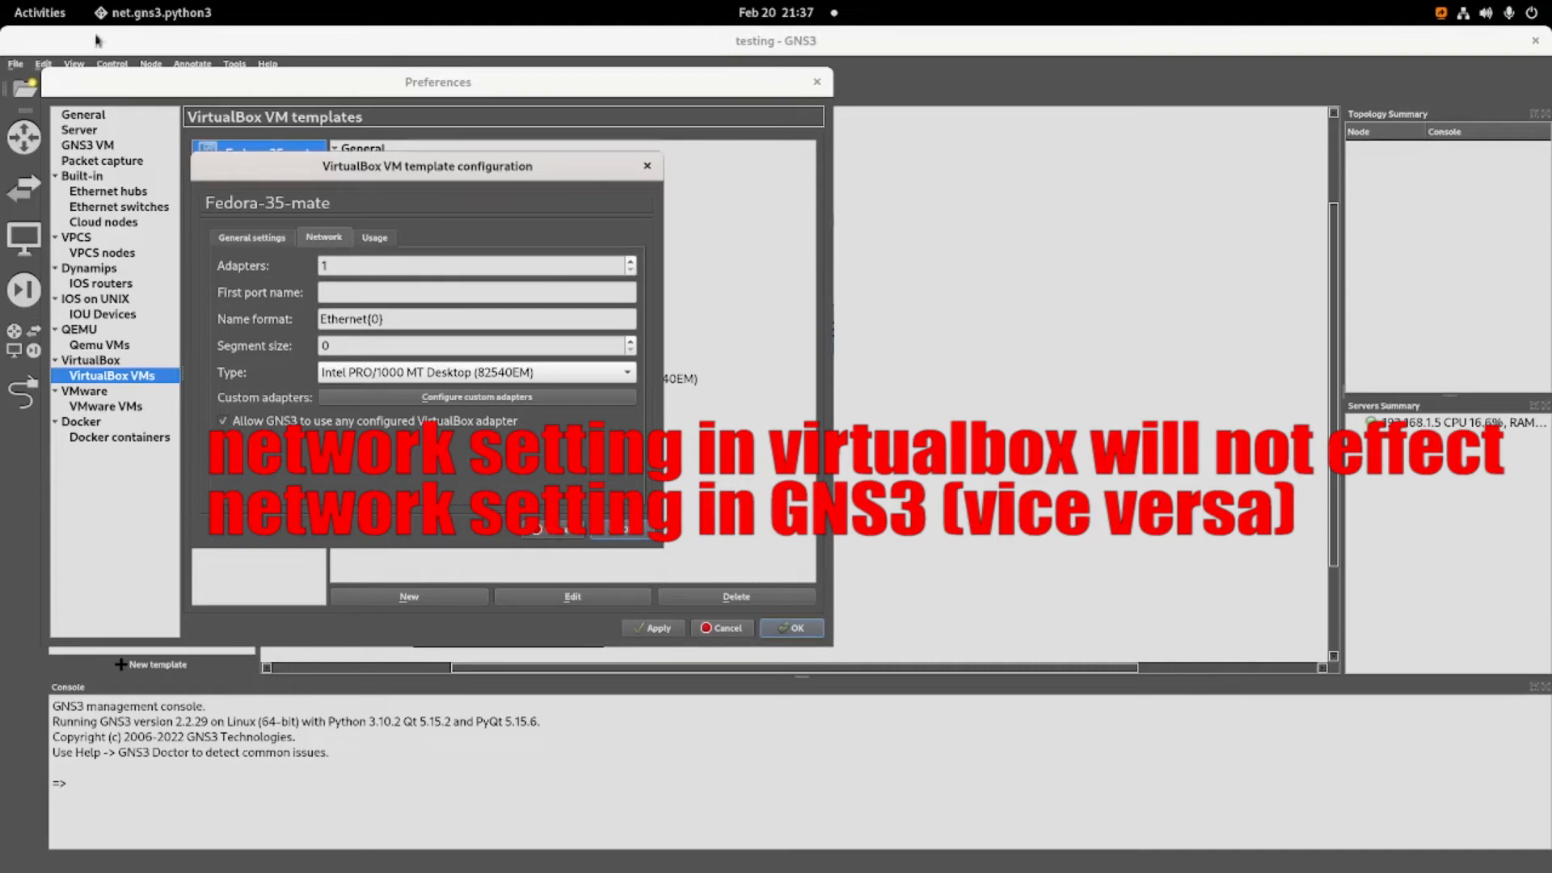
click(47, 14)
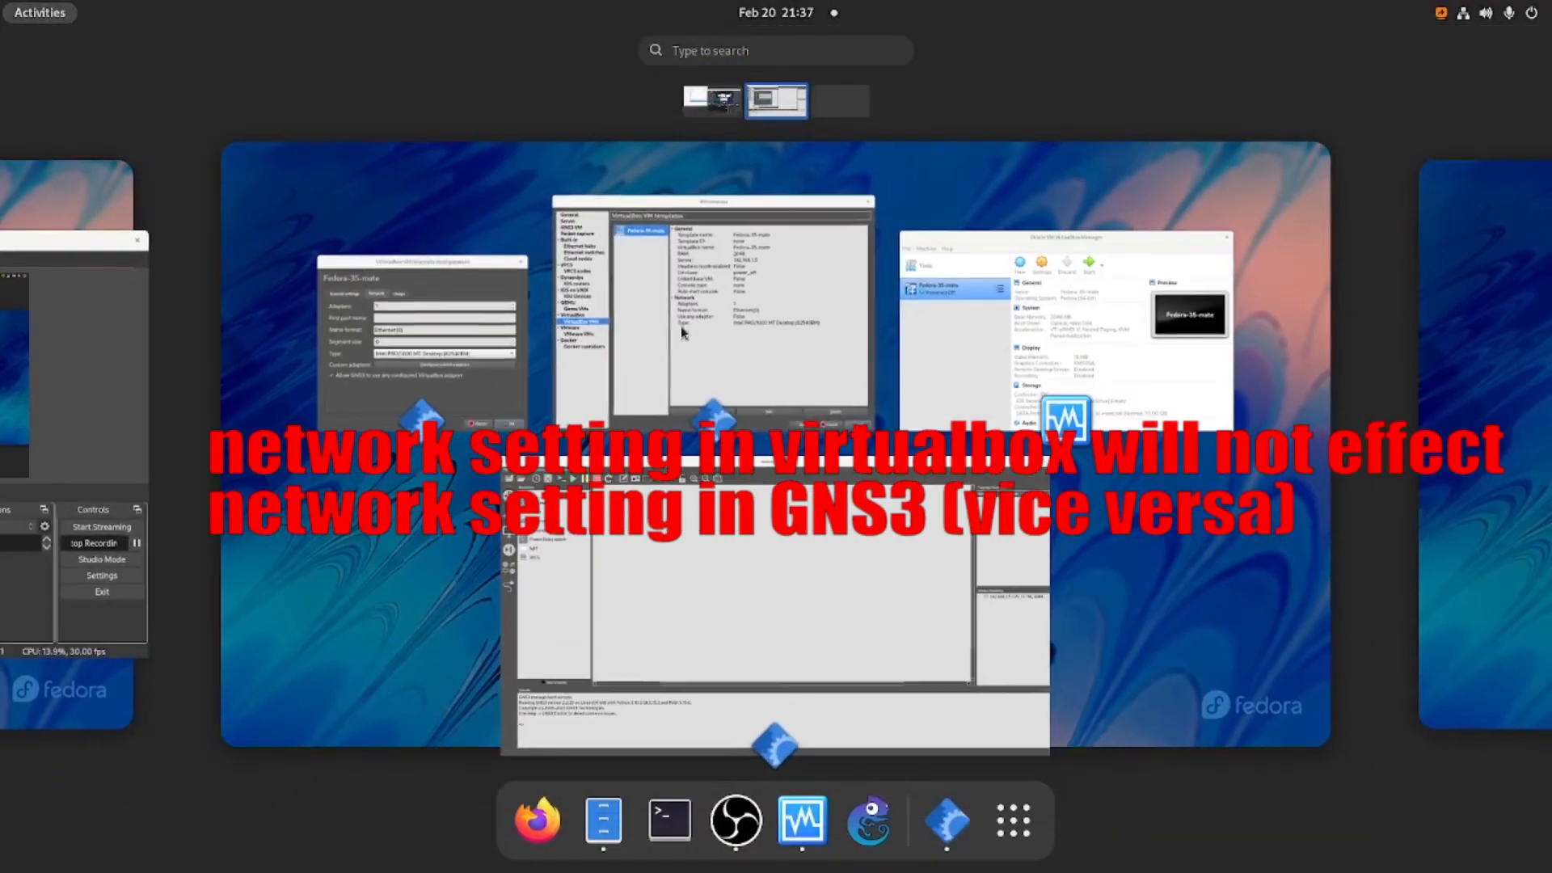
click(929, 283)
click(931, 279)
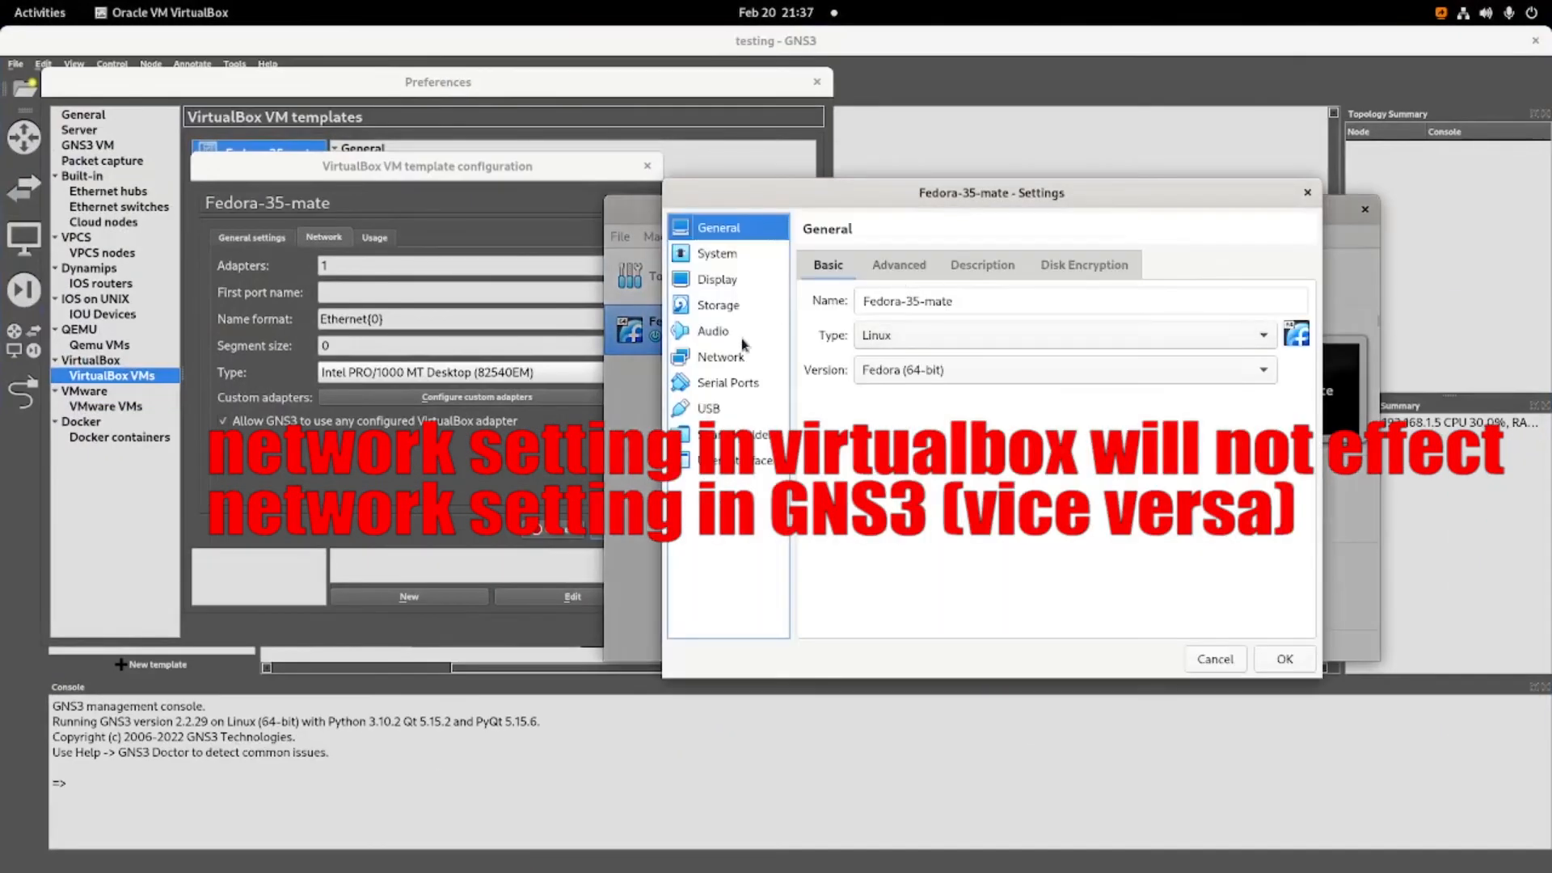
click(720, 357)
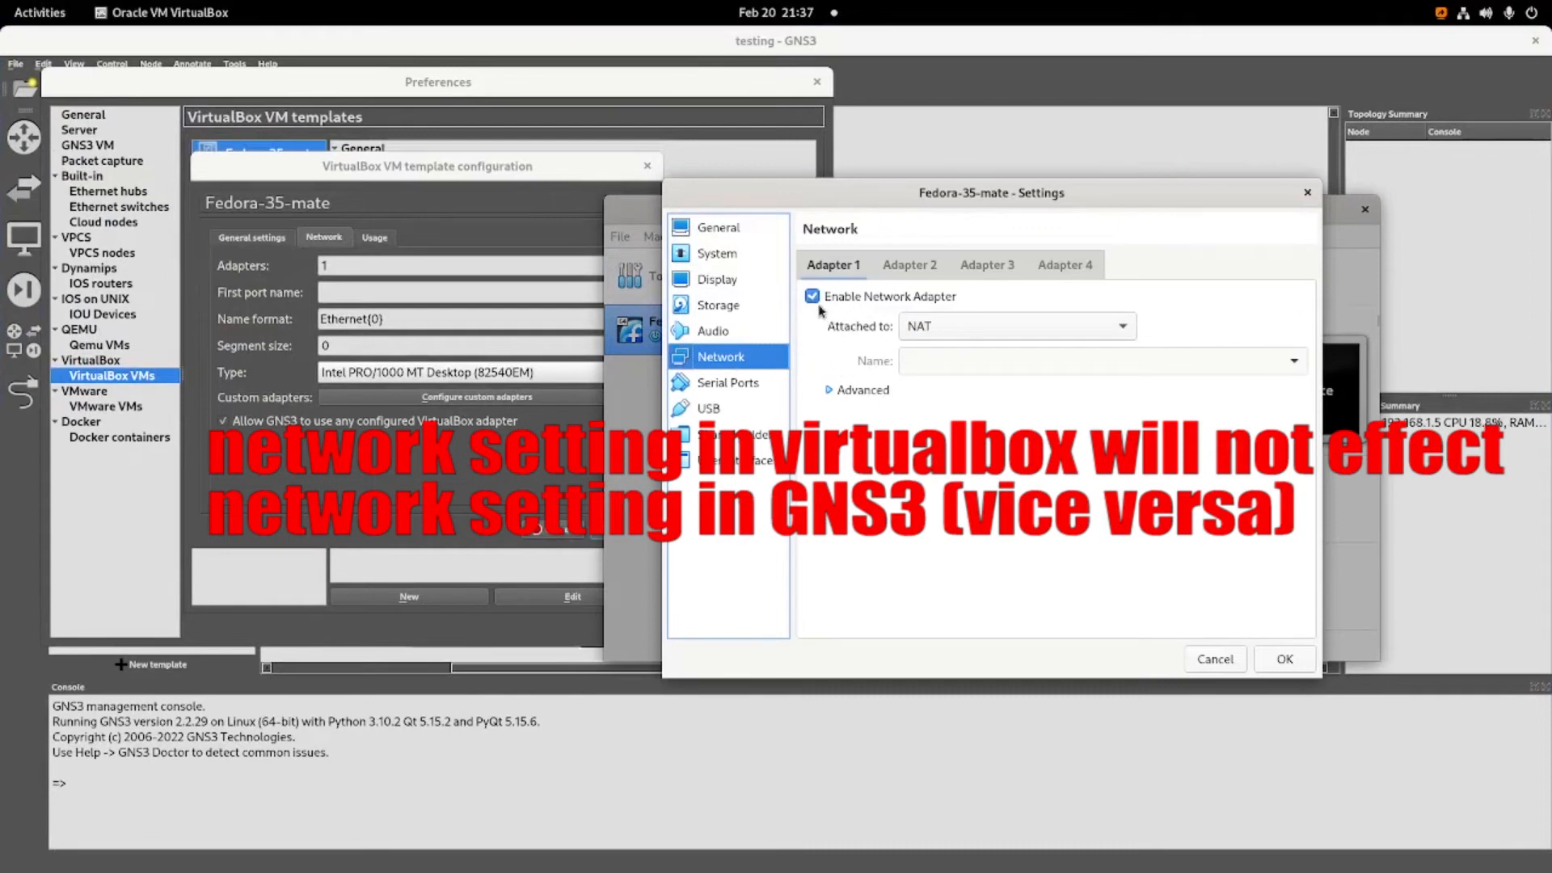
click(894, 265)
click(832, 265)
click(1307, 192)
click(593, 214)
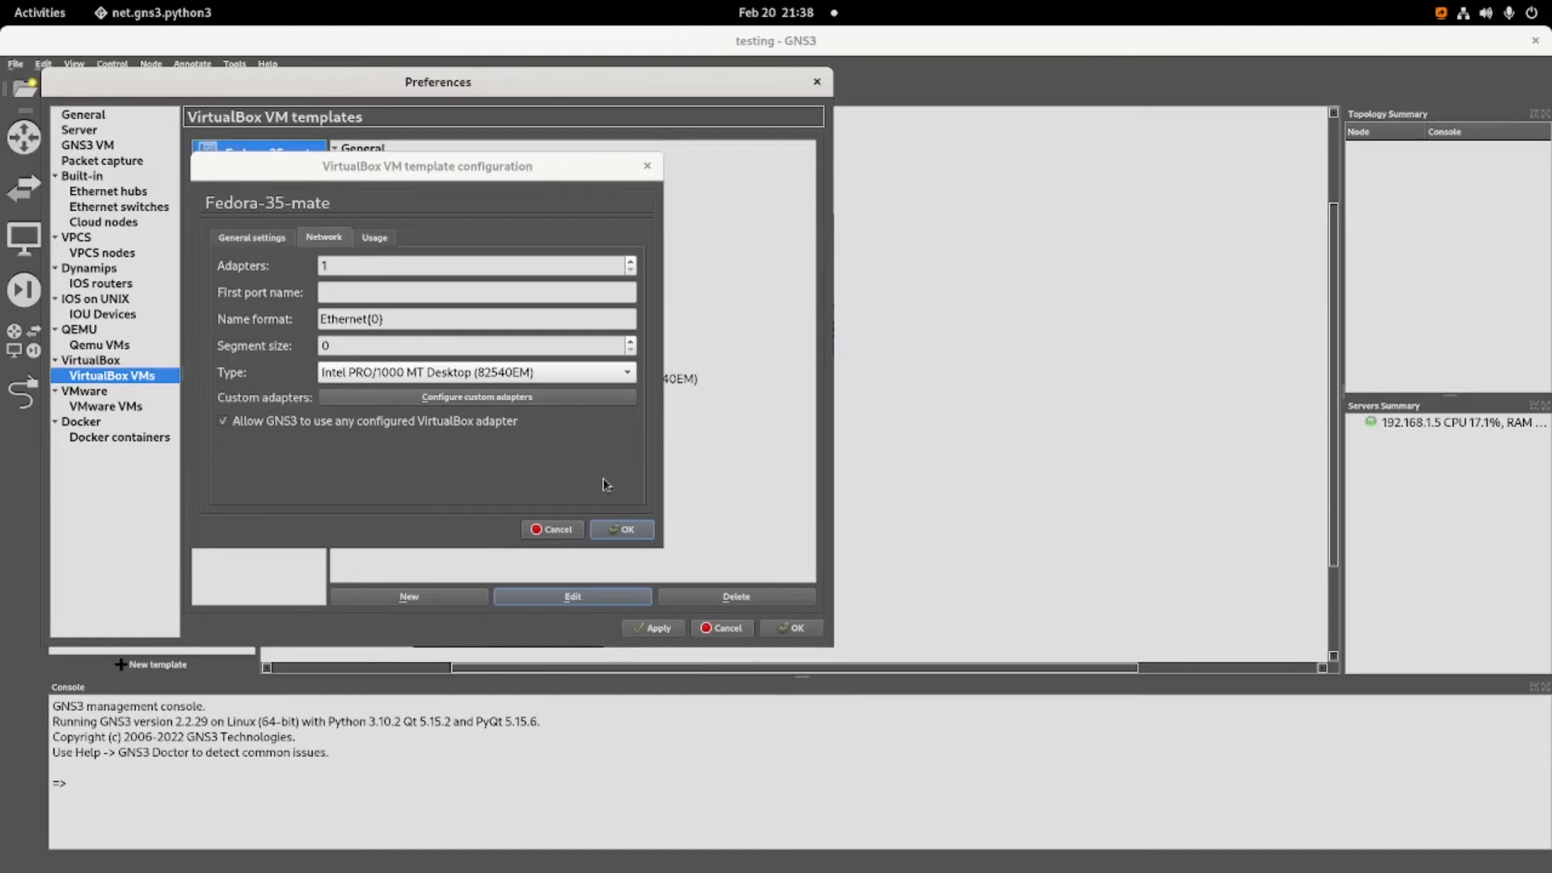
Save the Fedora-35-mate template configuration, apply the preferences and close them.
click(620, 531)
click(661, 628)
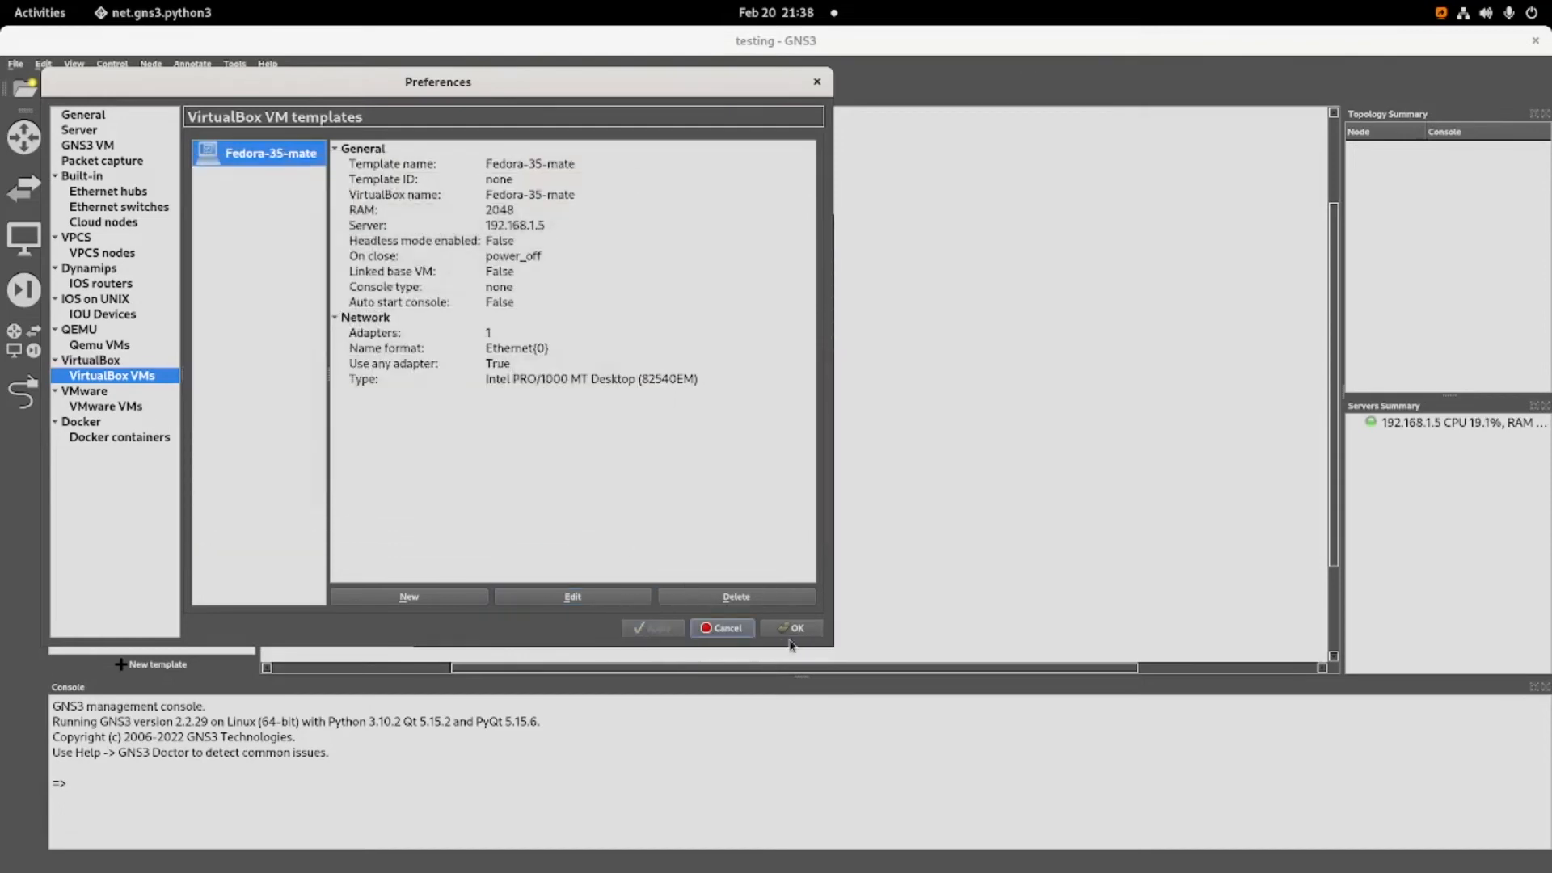
click(797, 634)
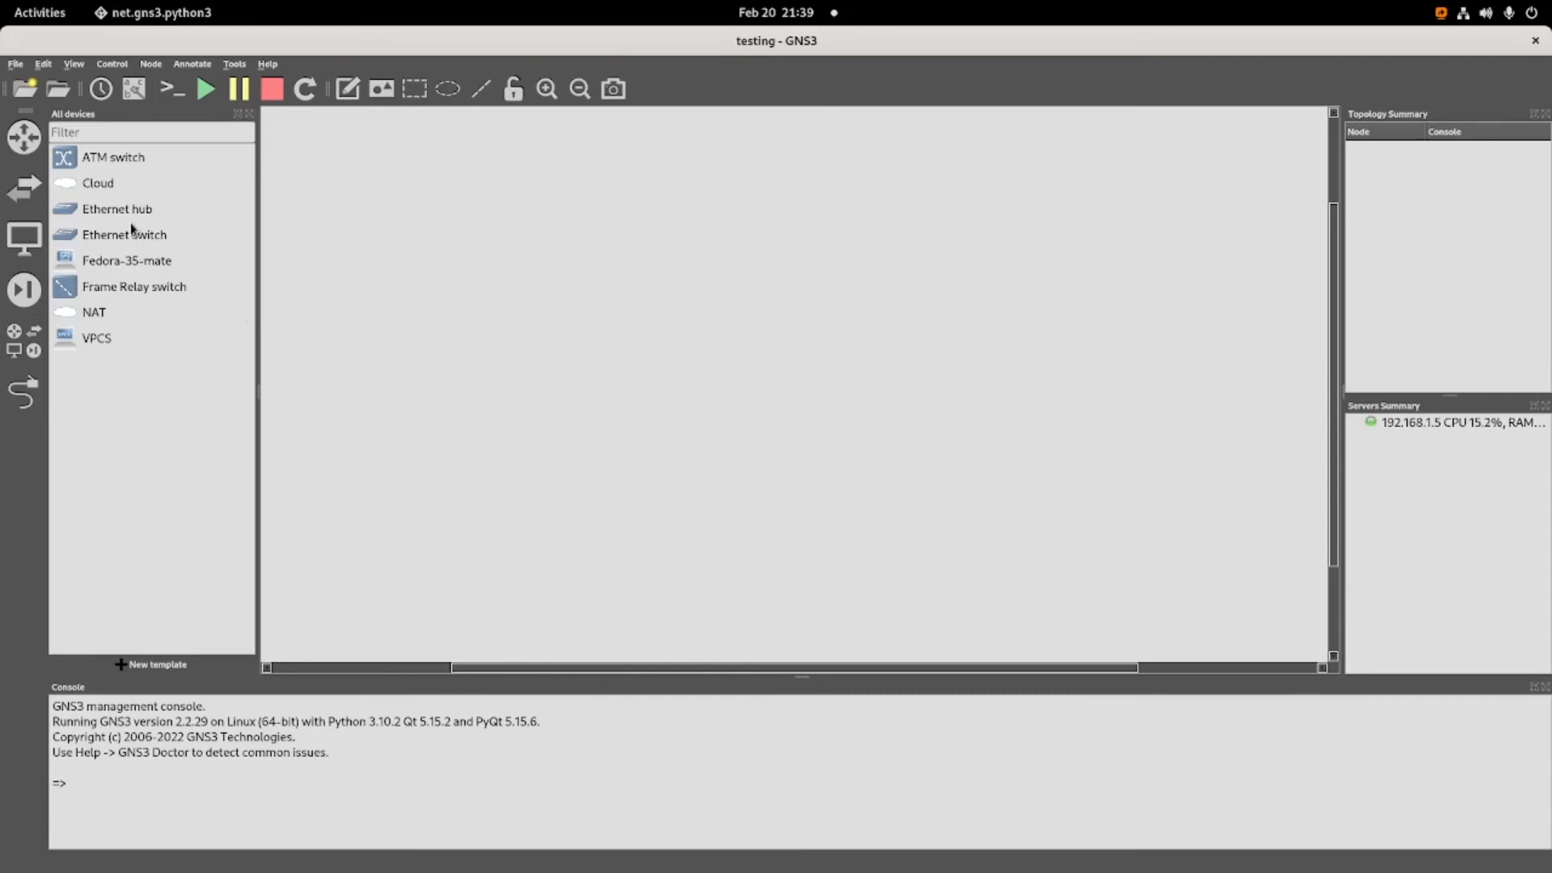
Add a NAT node, an Ethernet switch and a Fedora-35-mate node to the workspace.
drag(89, 312, 507, 291)
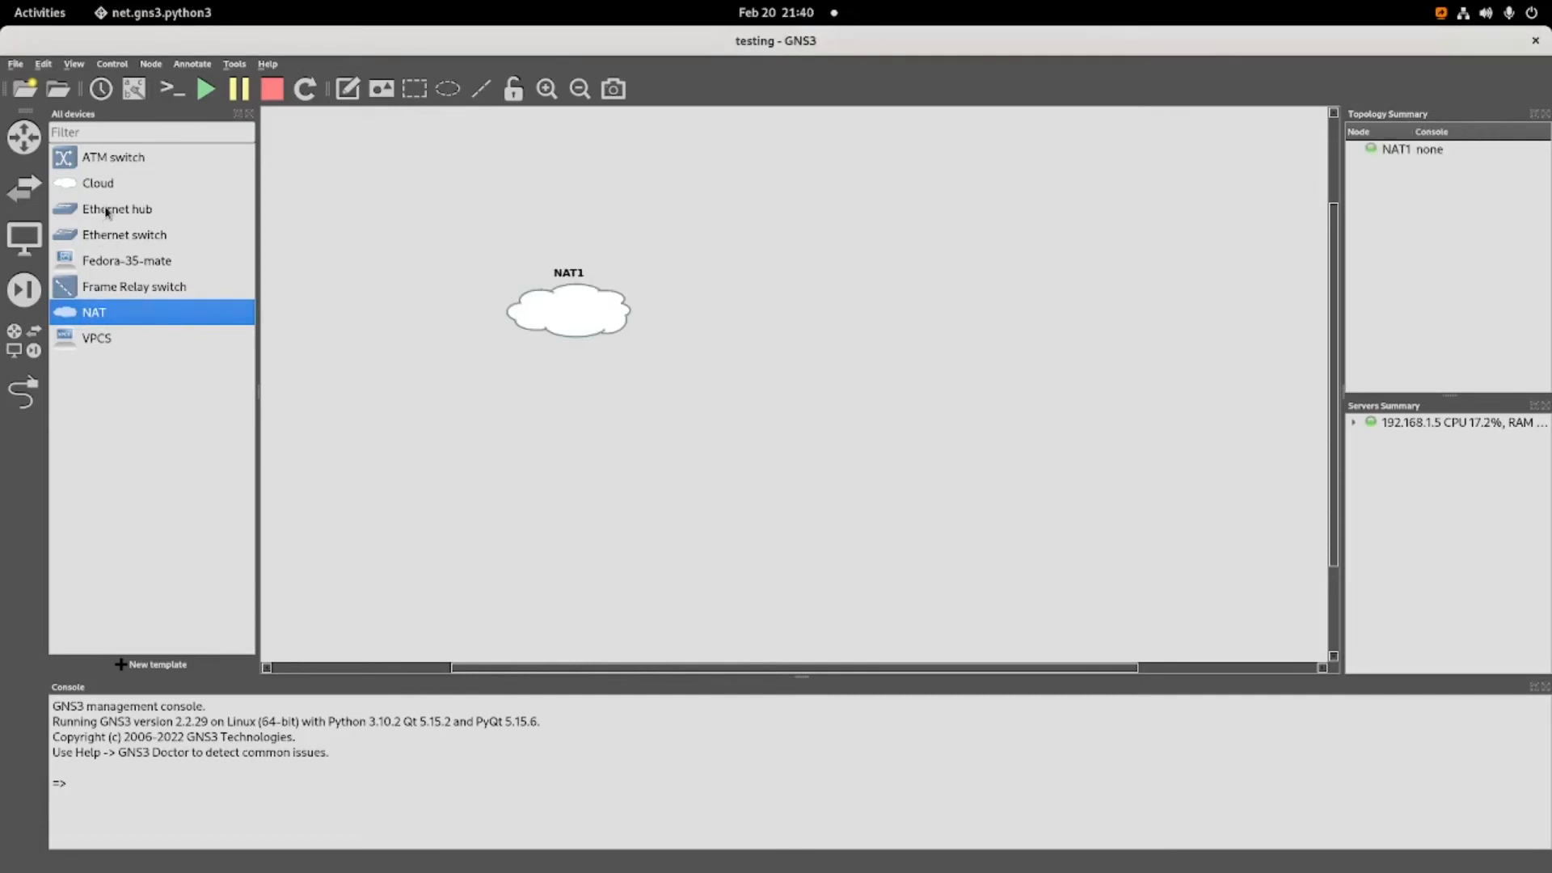
drag(108, 235, 729, 332)
drag(150, 263, 986, 439)
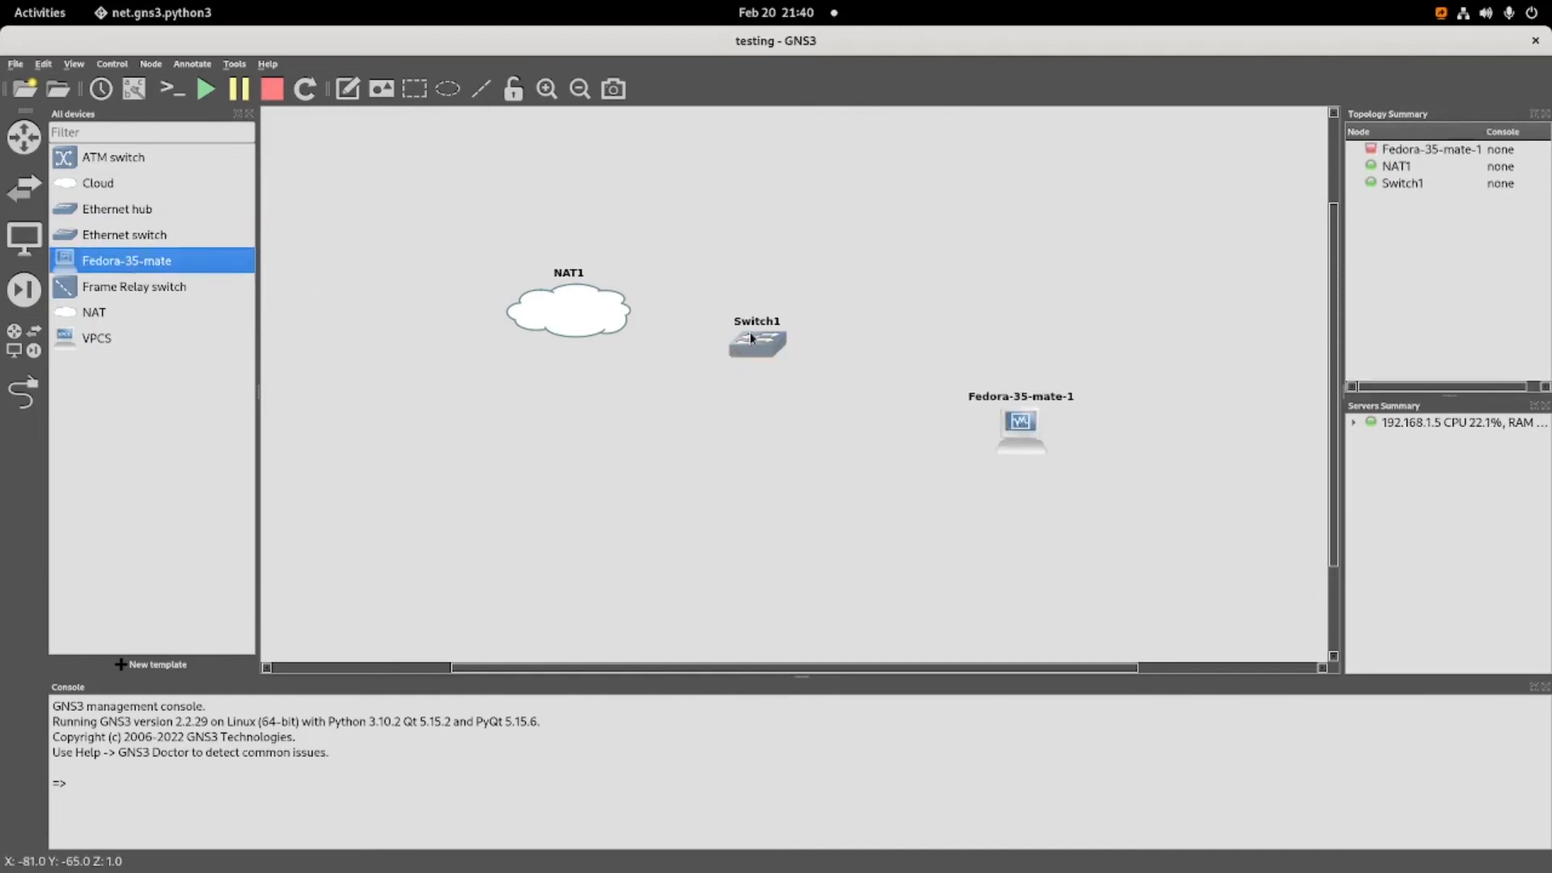
Link the Fedora-35-mate-1 node to port Ethernet1 of Switch1.
click(24, 390)
click(1016, 430)
click(1059, 444)
click(757, 343)
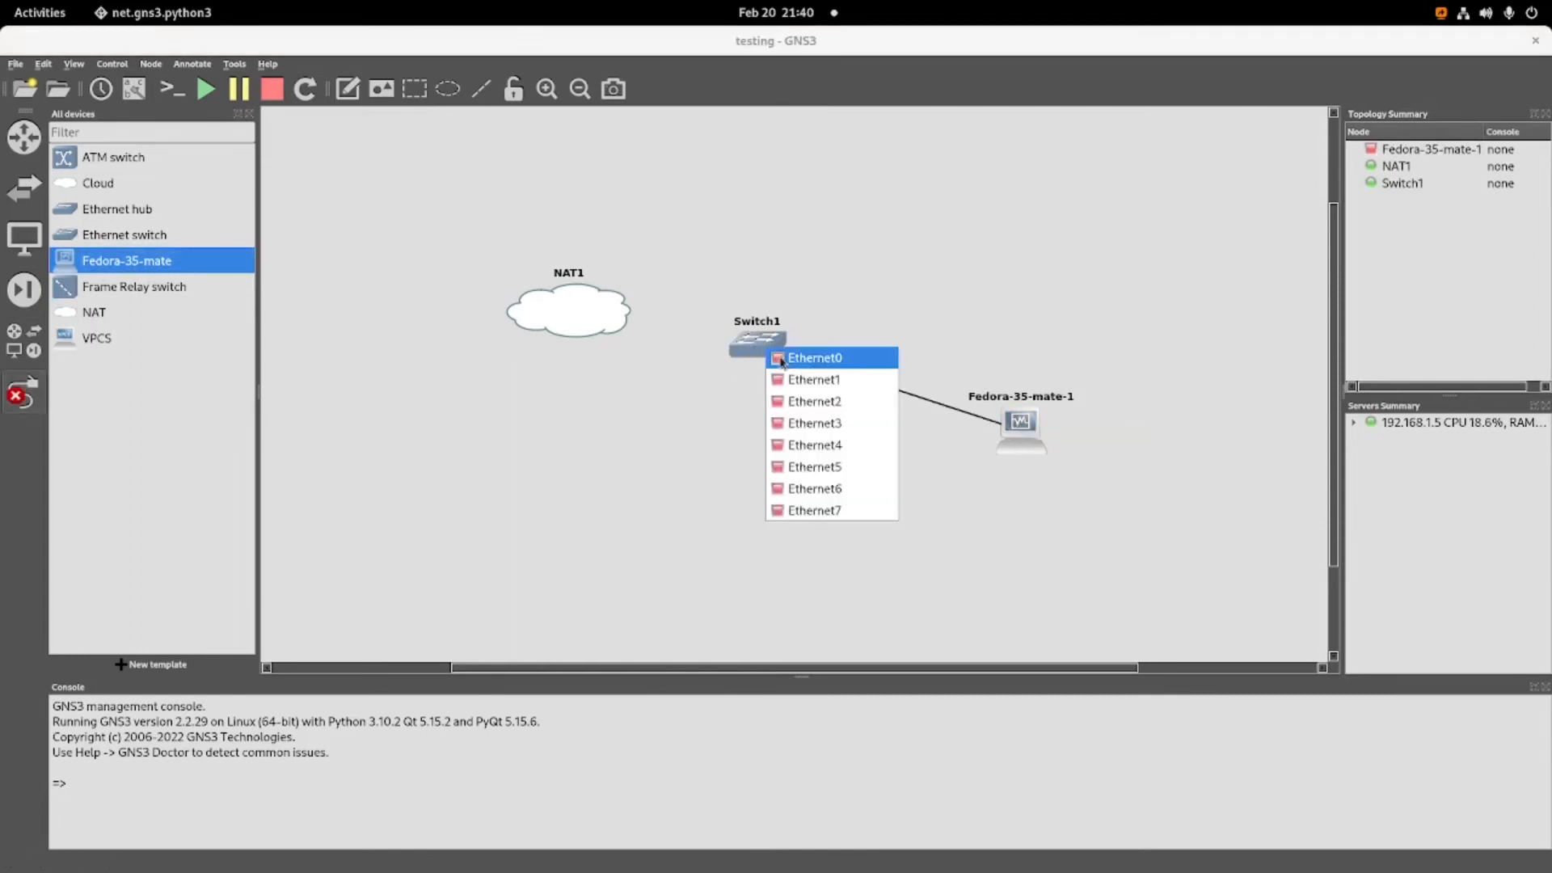
click(808, 377)
Link Switch1 to NAT1, and reposition the switch and the Fedora node so they line up horizontally.
click(757, 343)
click(776, 350)
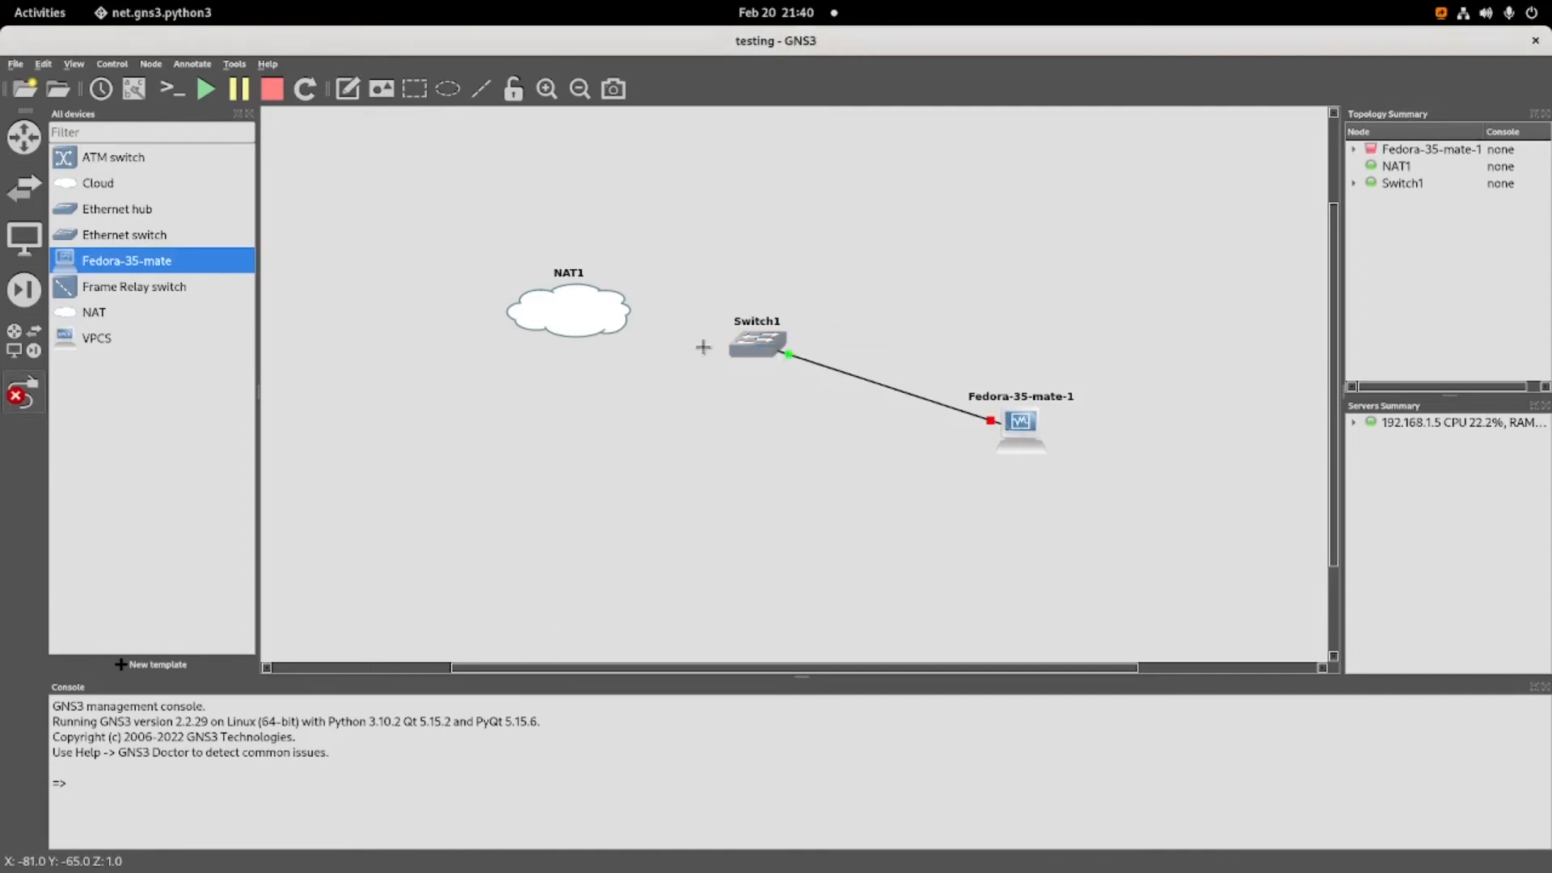
click(576, 315)
click(586, 322)
click(17, 404)
drag(749, 344, 712, 429)
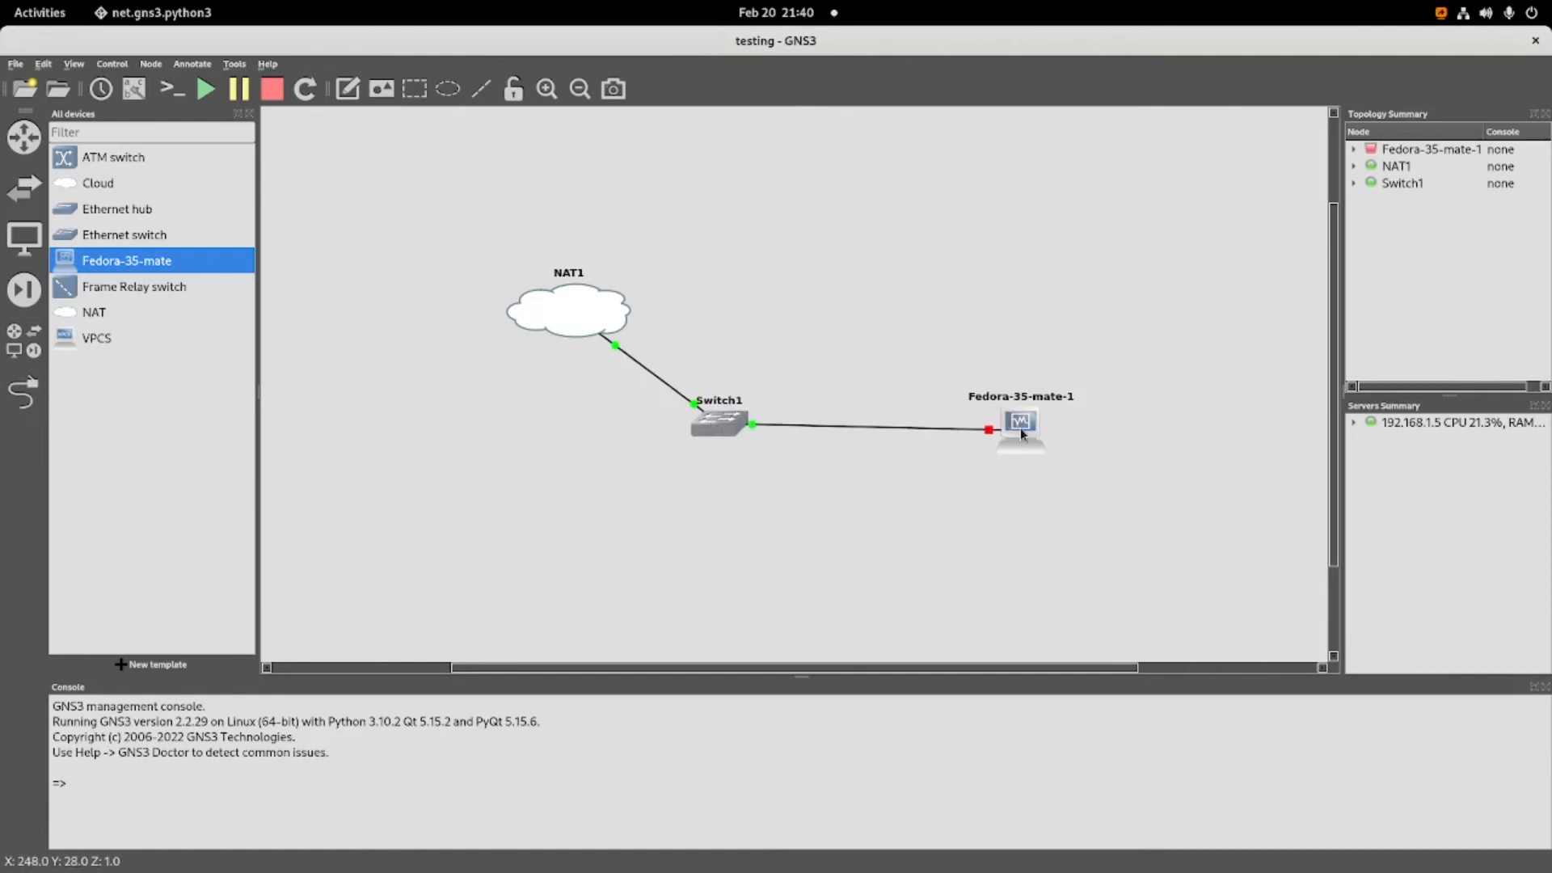
drag(1022, 429, 1008, 427)
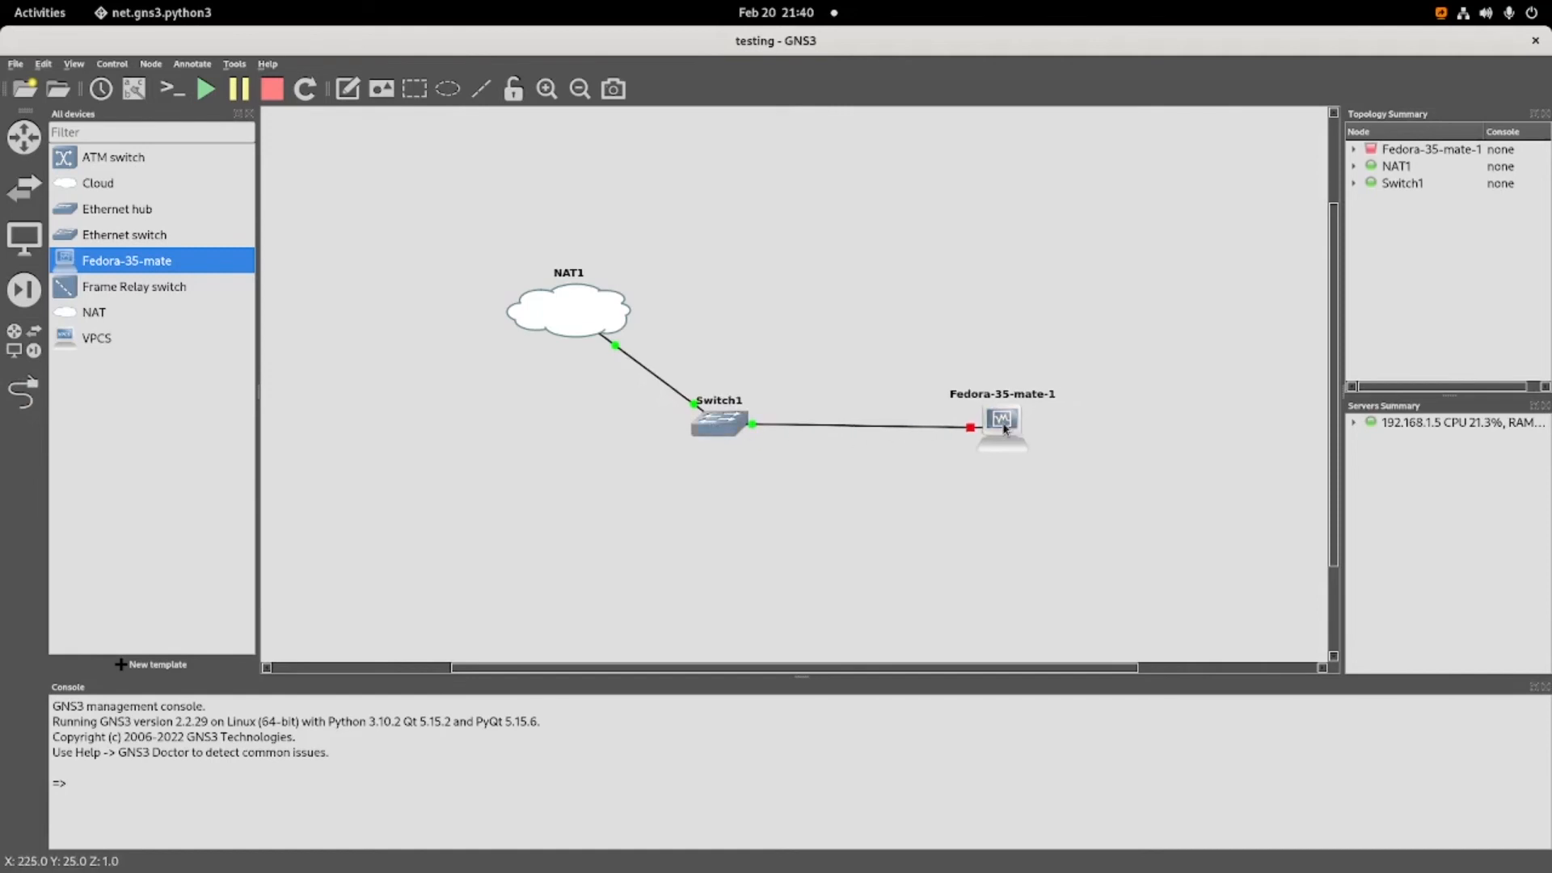
Start the Fedora-35-mate-1 node and let its virtual machine boot to the live desktop.
right_click(1005, 427)
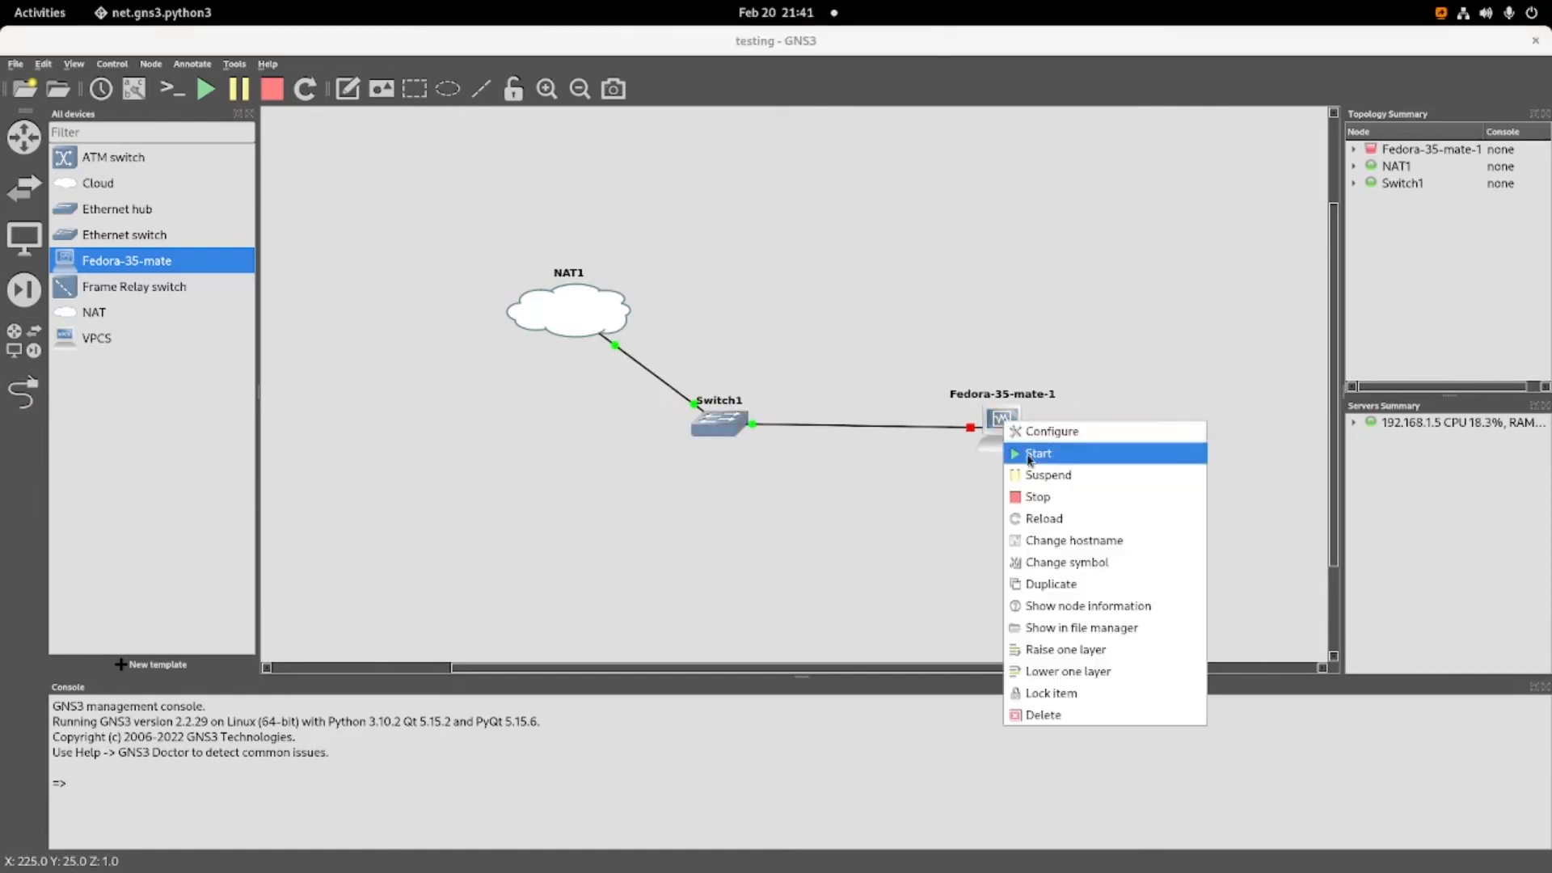
click(1028, 458)
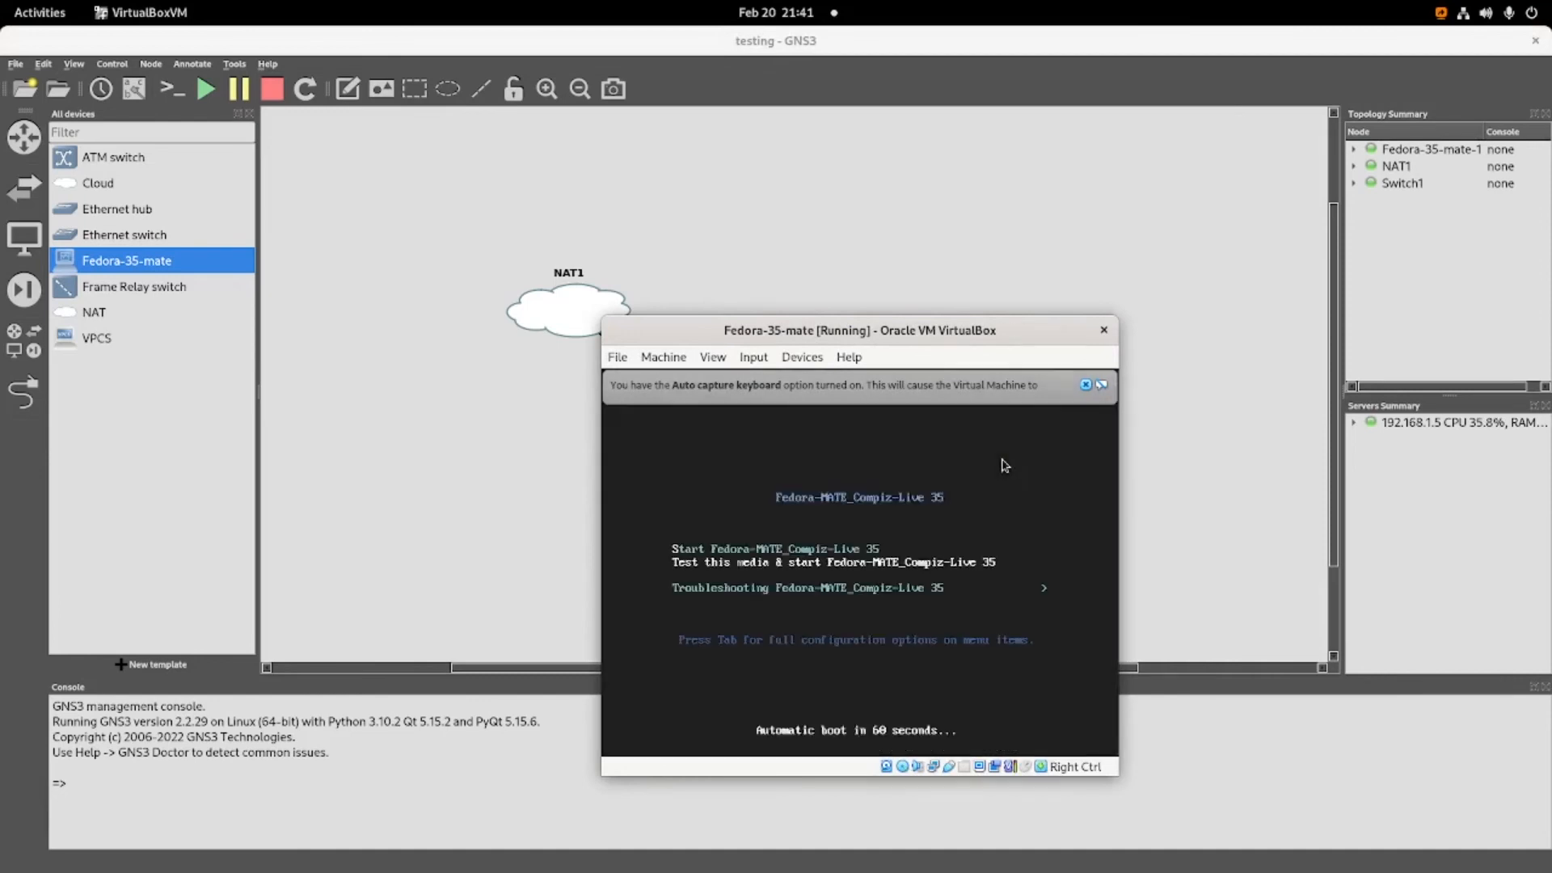
click(1150, 385)
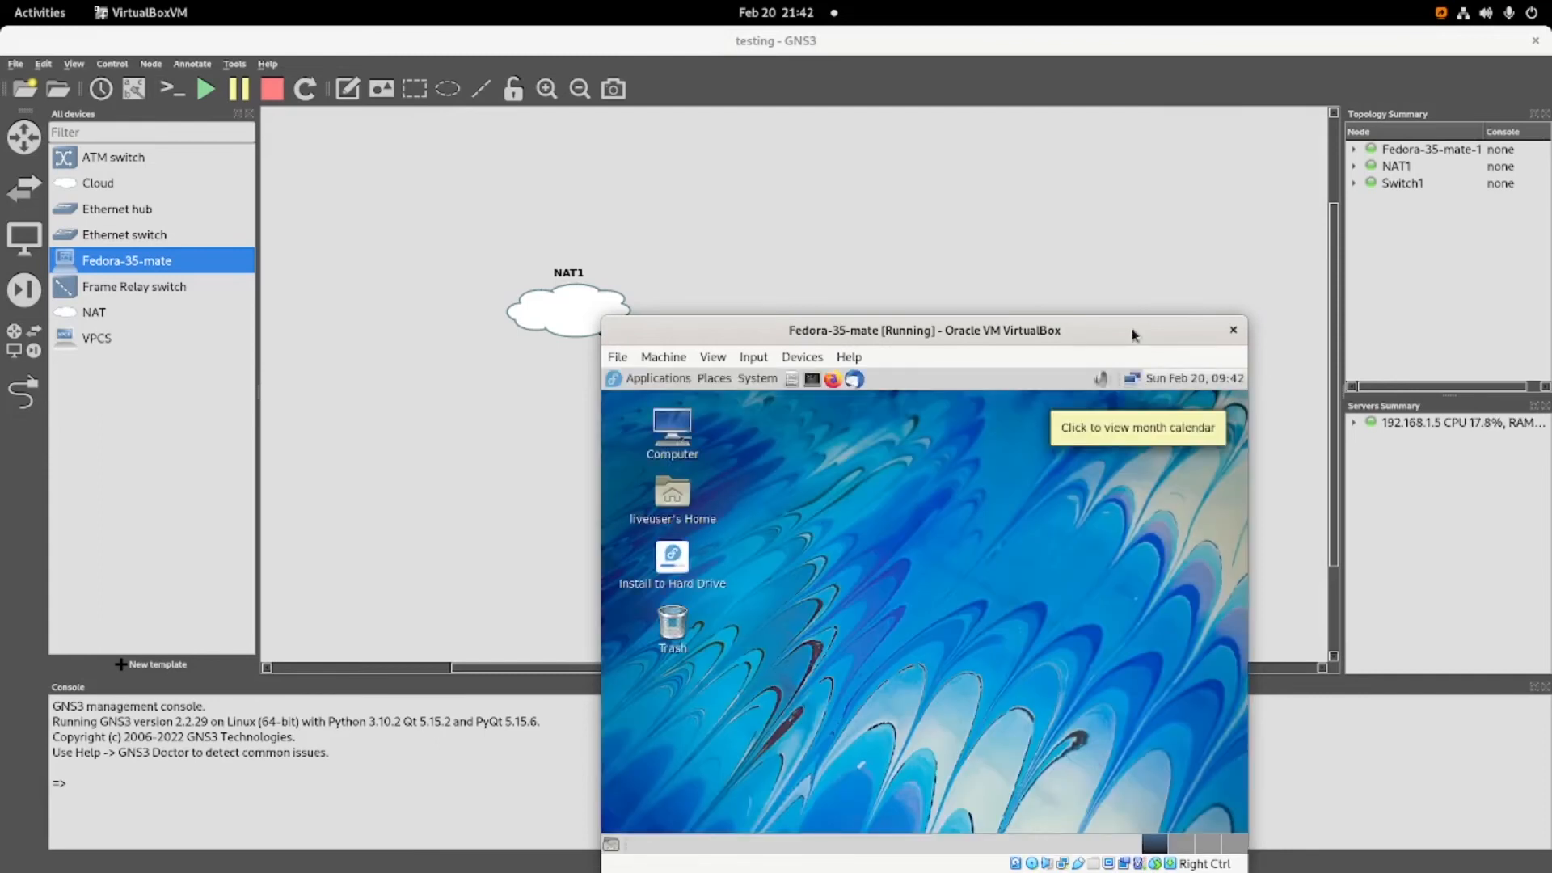
Dismiss the Guest Additions update notice in the Fedora-35-mate virtual machine, and test its internet access with a short ping to google.com from a terminal.
drag(1132, 333, 1257, 199)
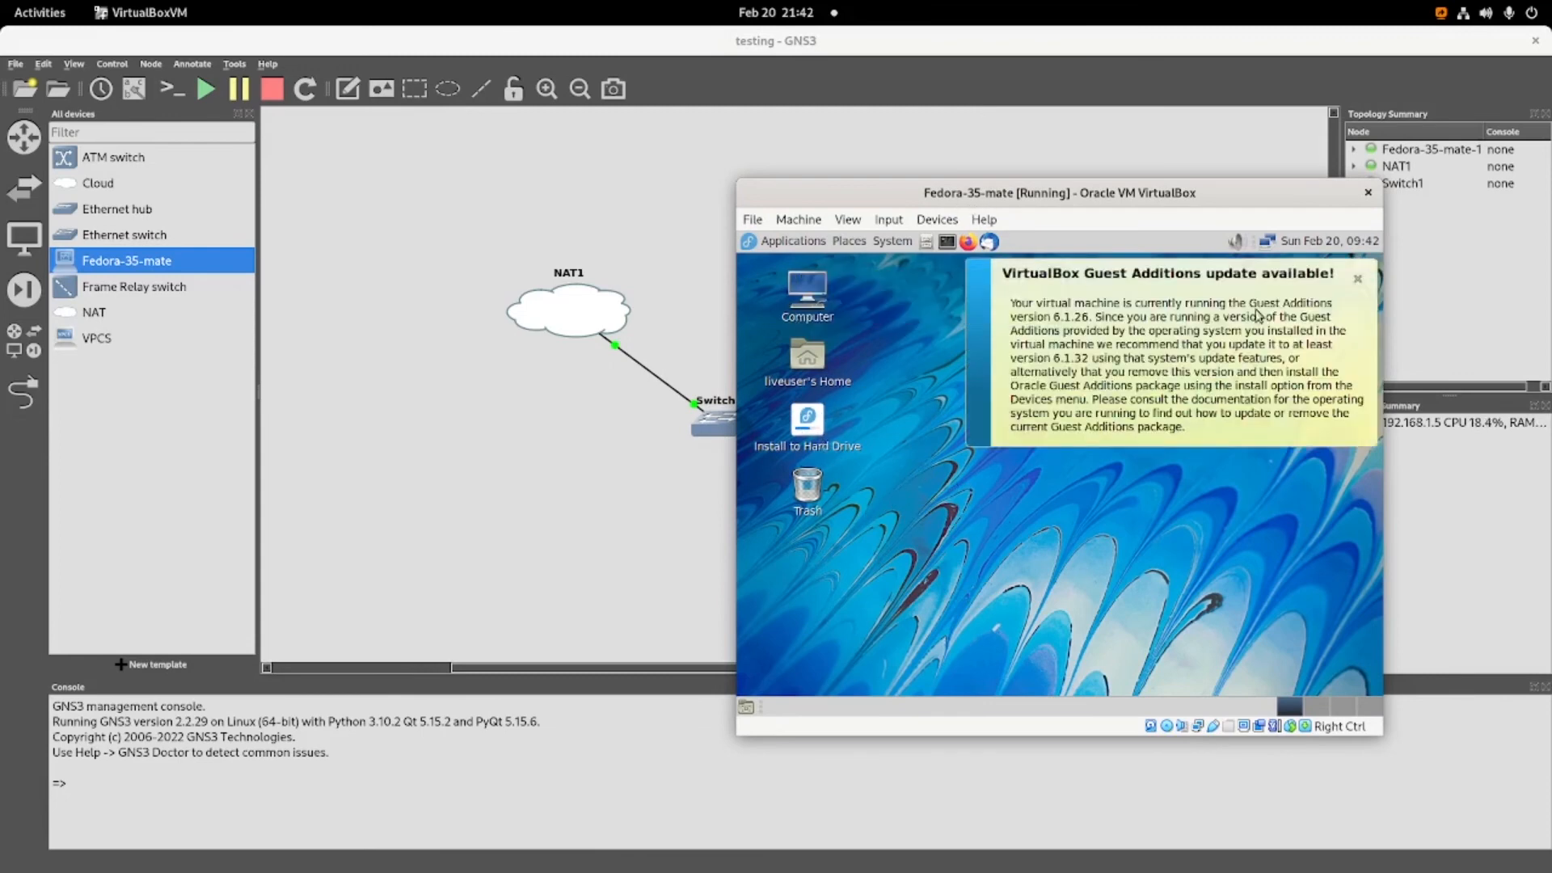
click(1358, 279)
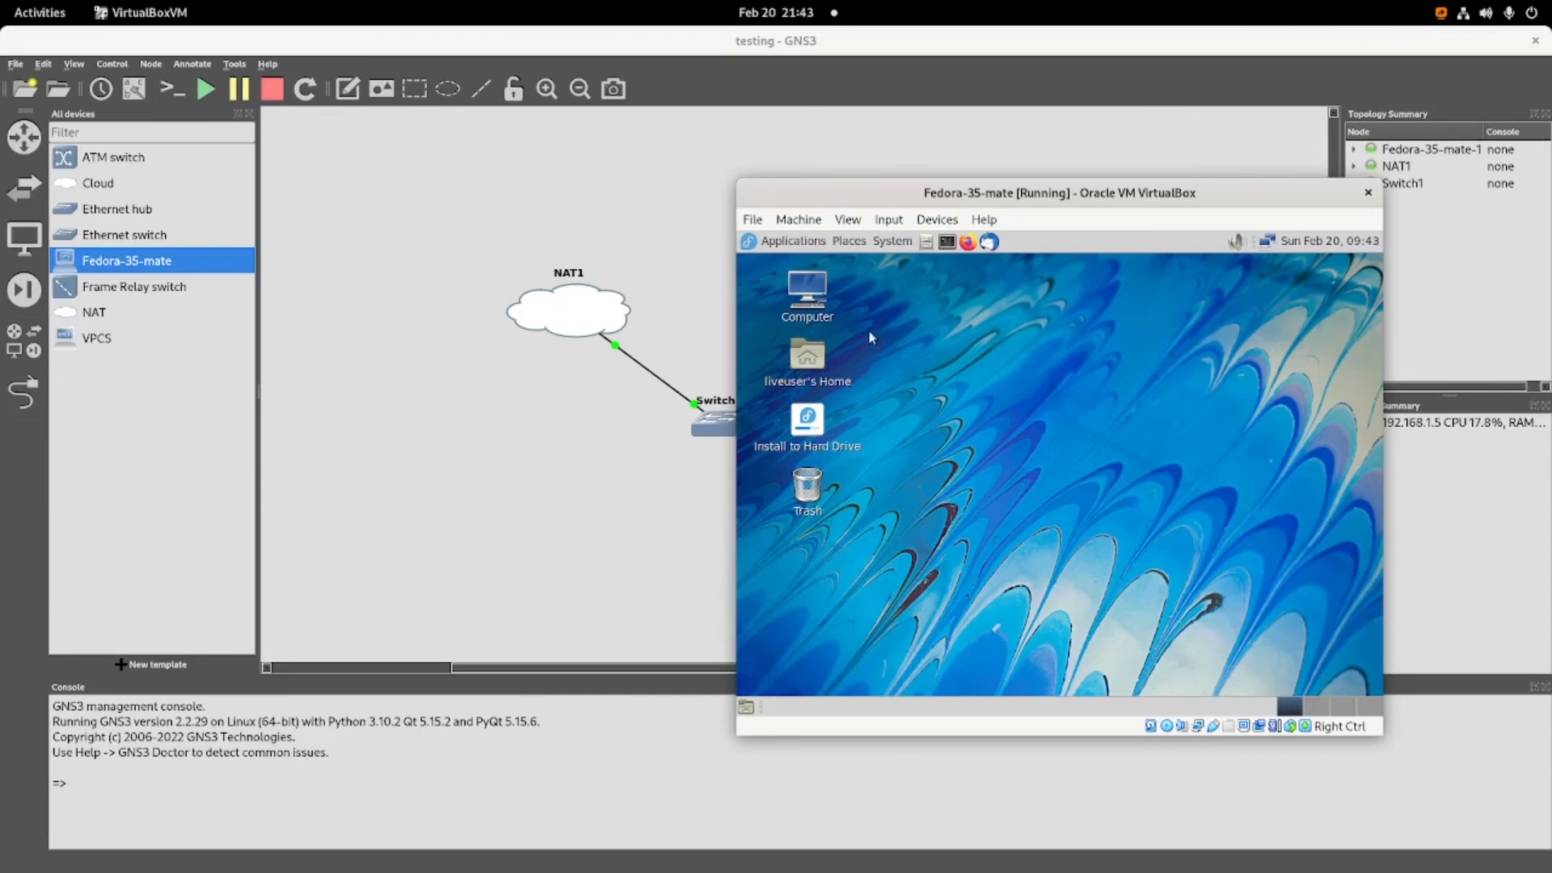
click(946, 241)
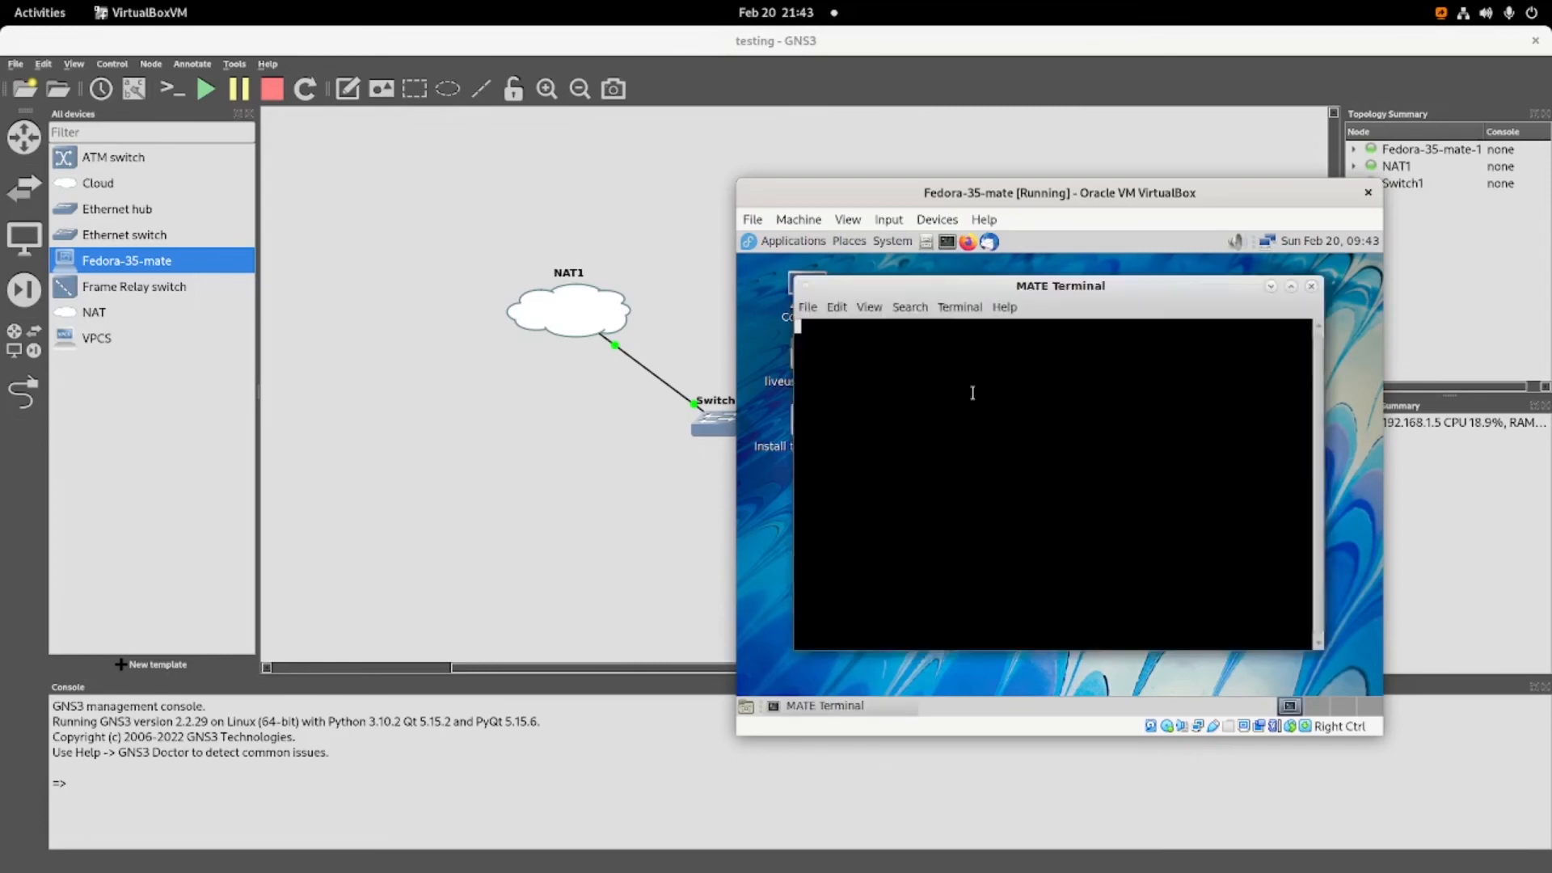
text(ping google.com)
key(Return)
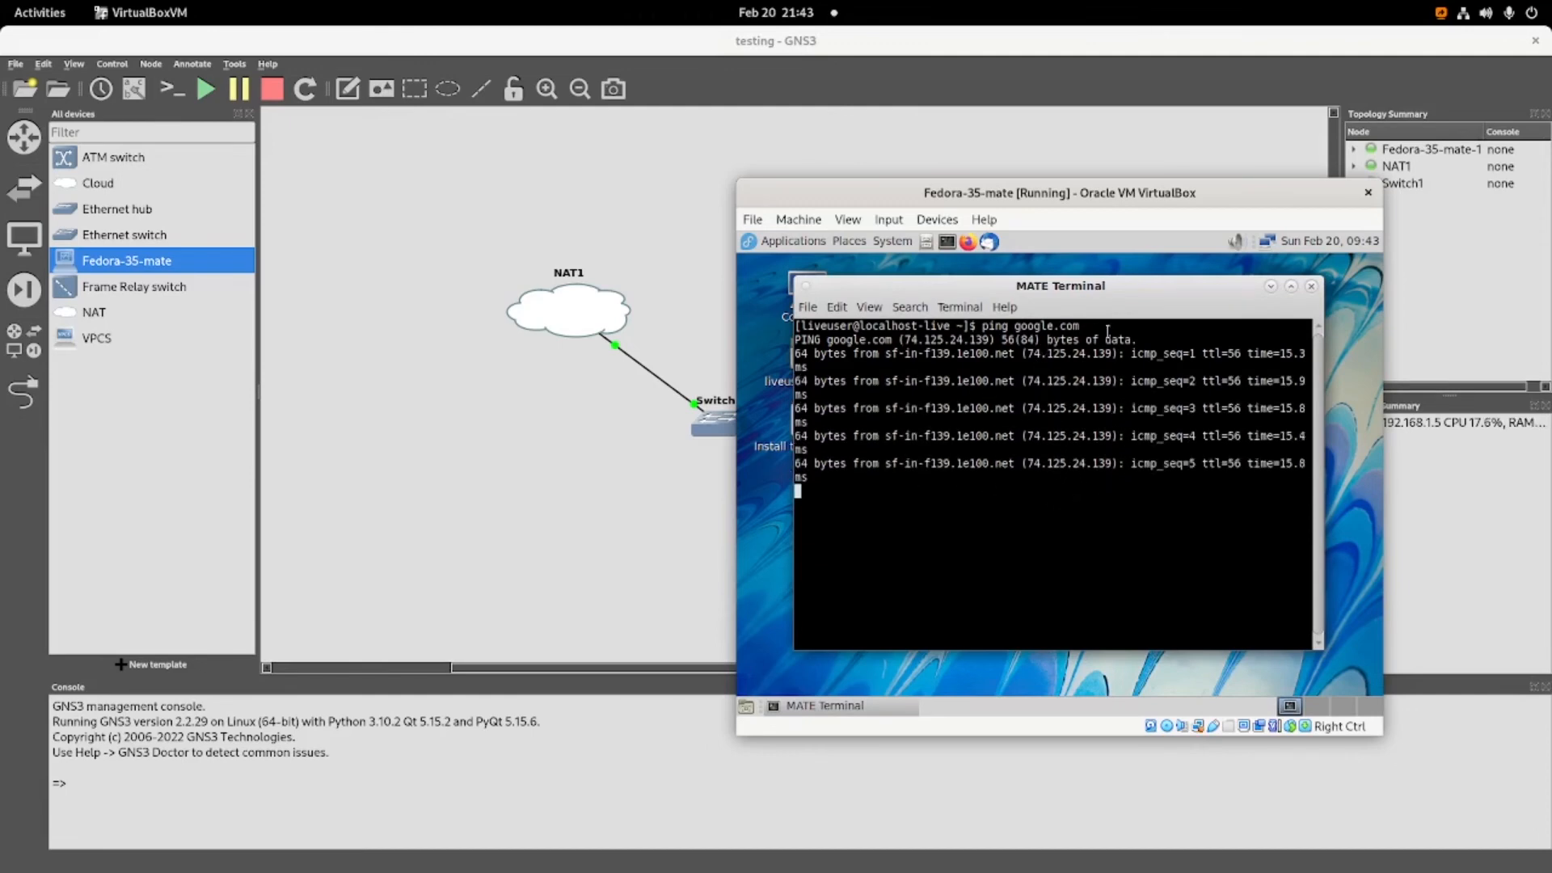
key(ctrl+c)
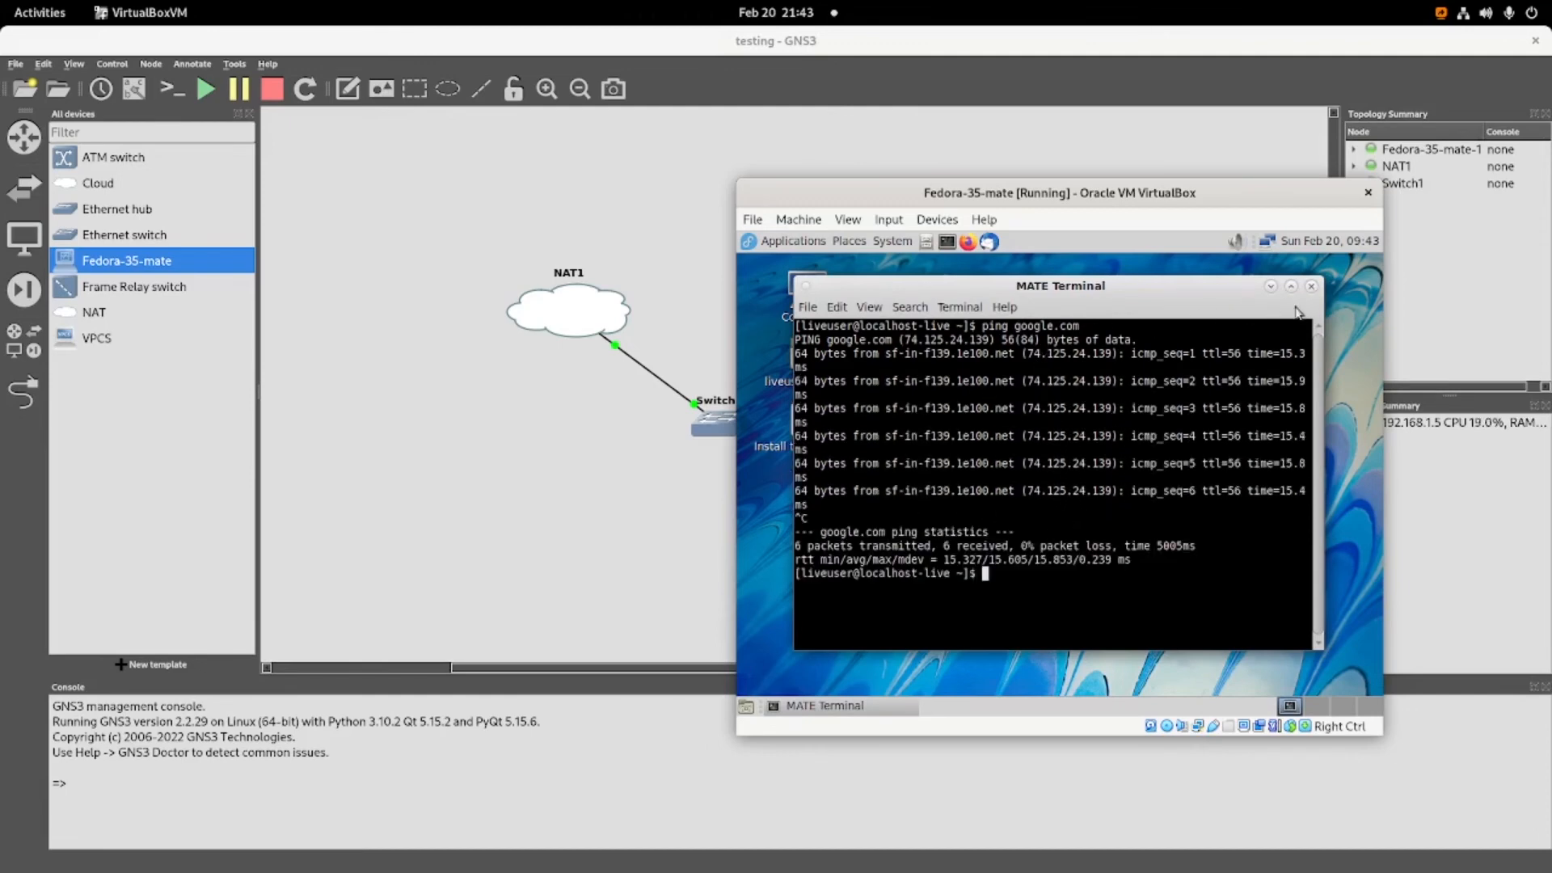
click(463, 518)
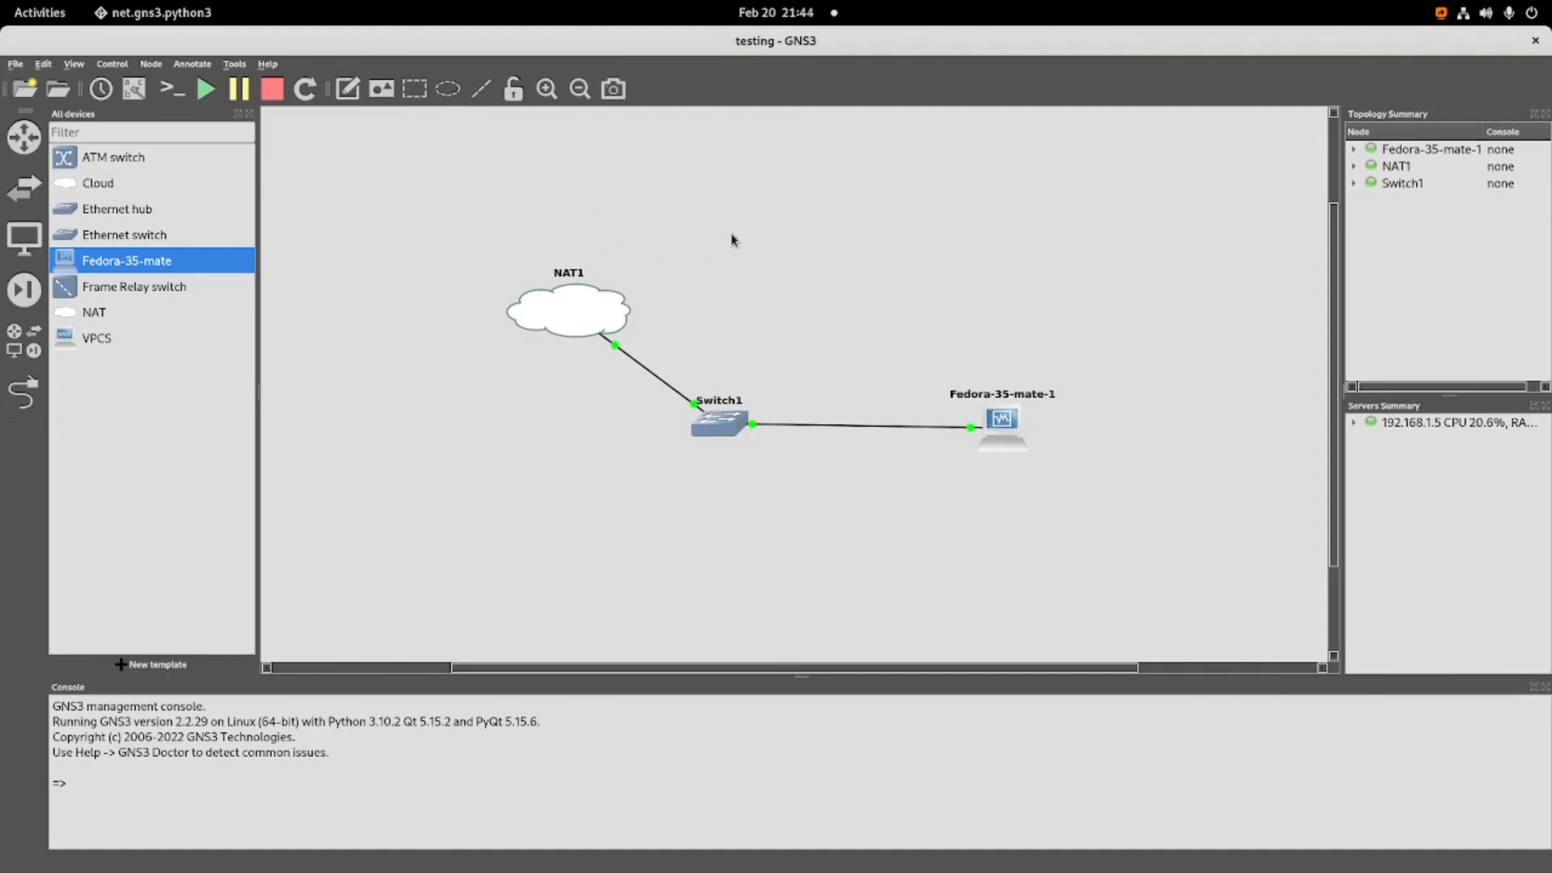
key(super)
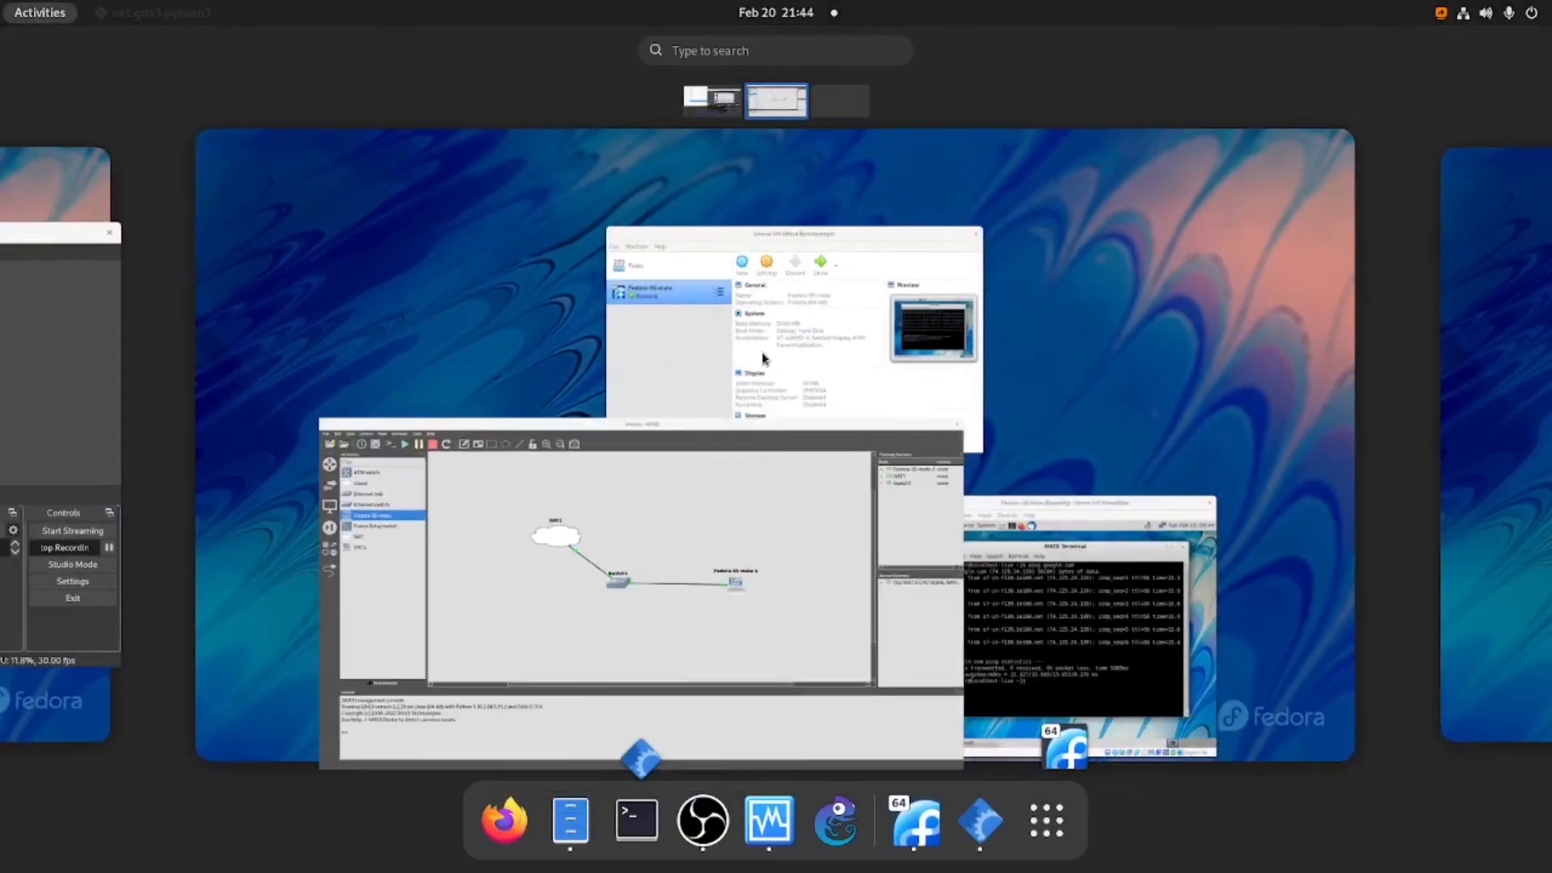
click(978, 534)
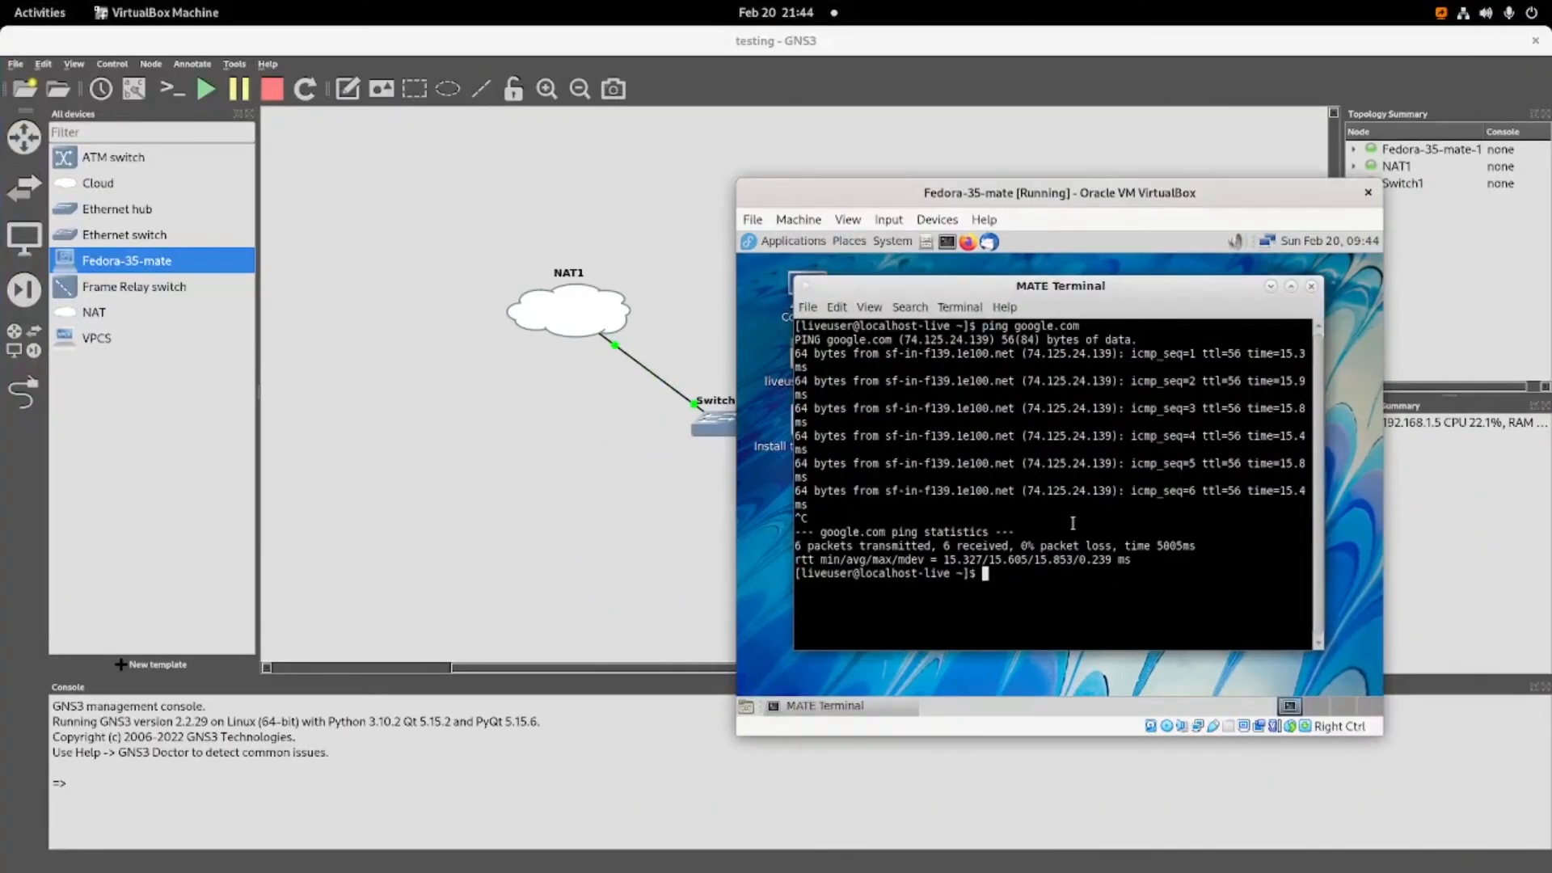
drag(1170, 283, 1138, 316)
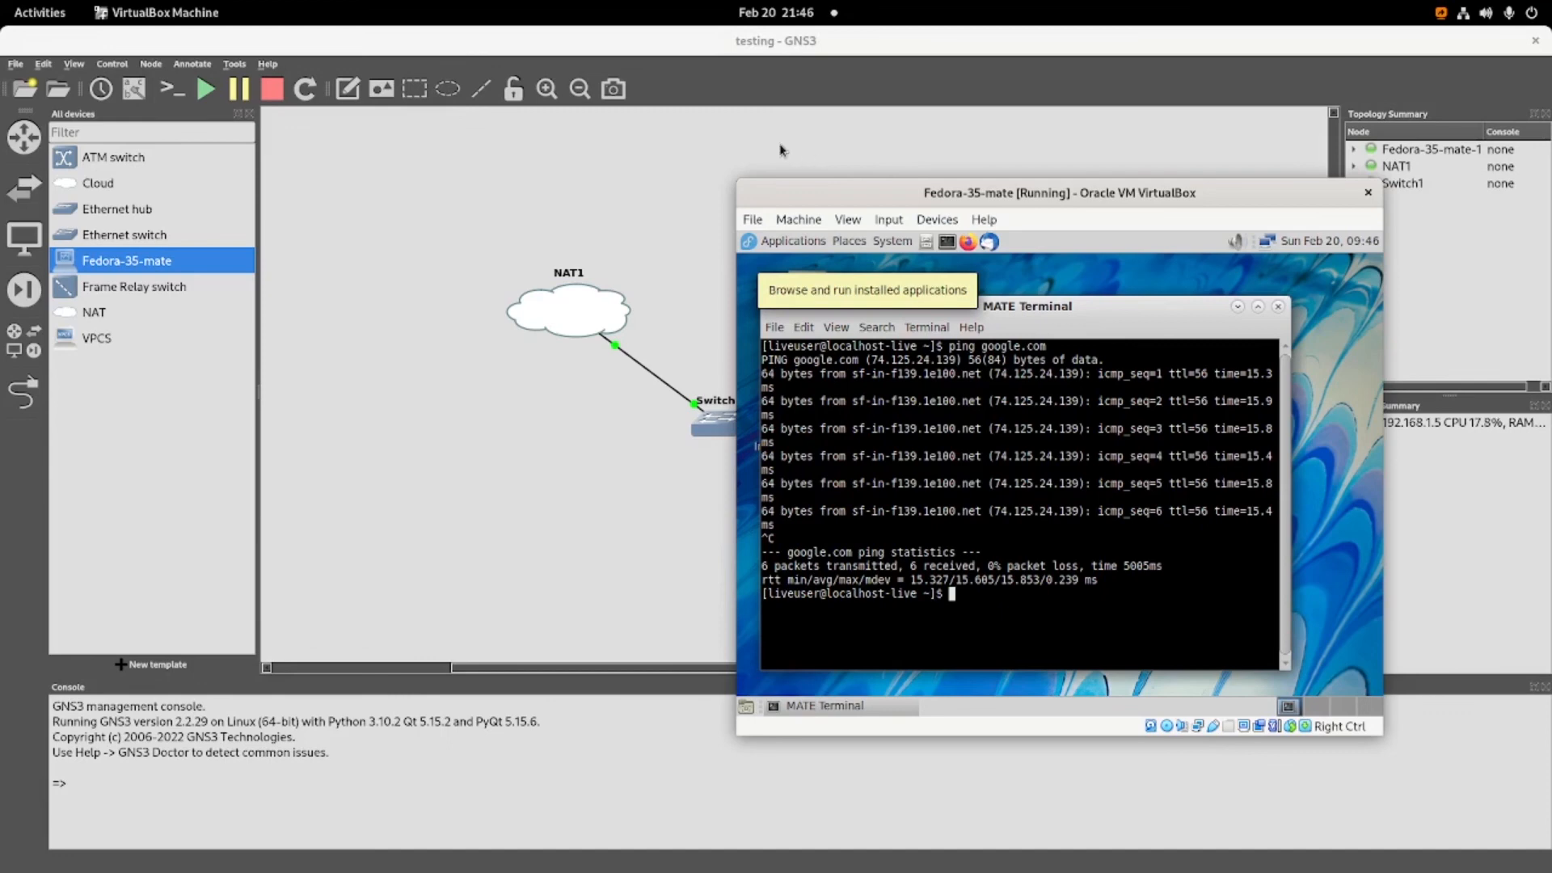
click(645, 160)
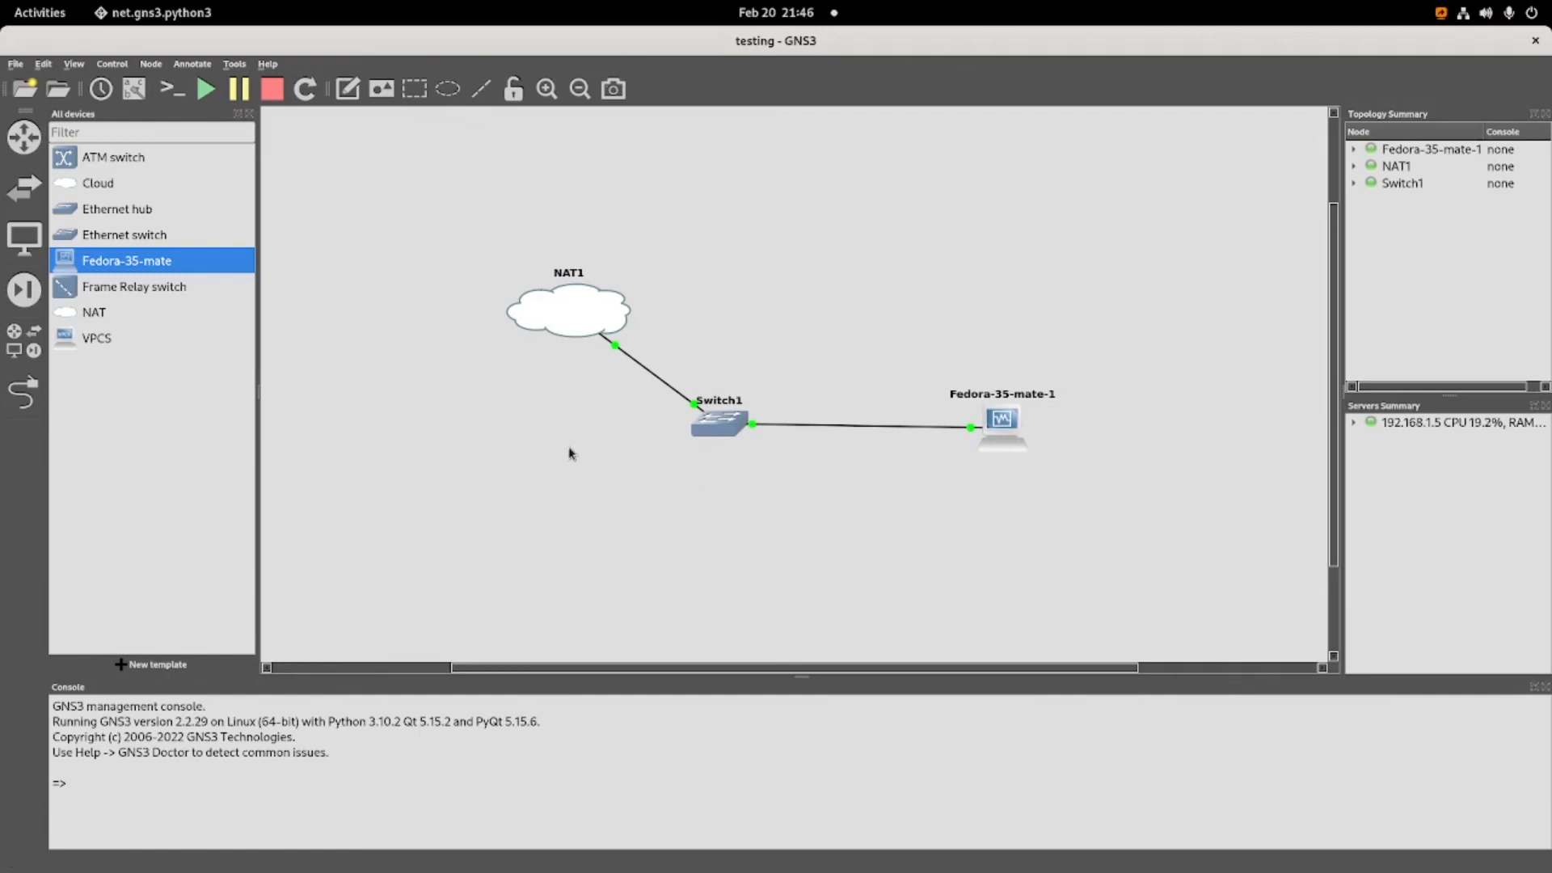
Return to the Fedora-35-mate virtual machine and shut it down with the poweroff command in its terminal.
click(30, 15)
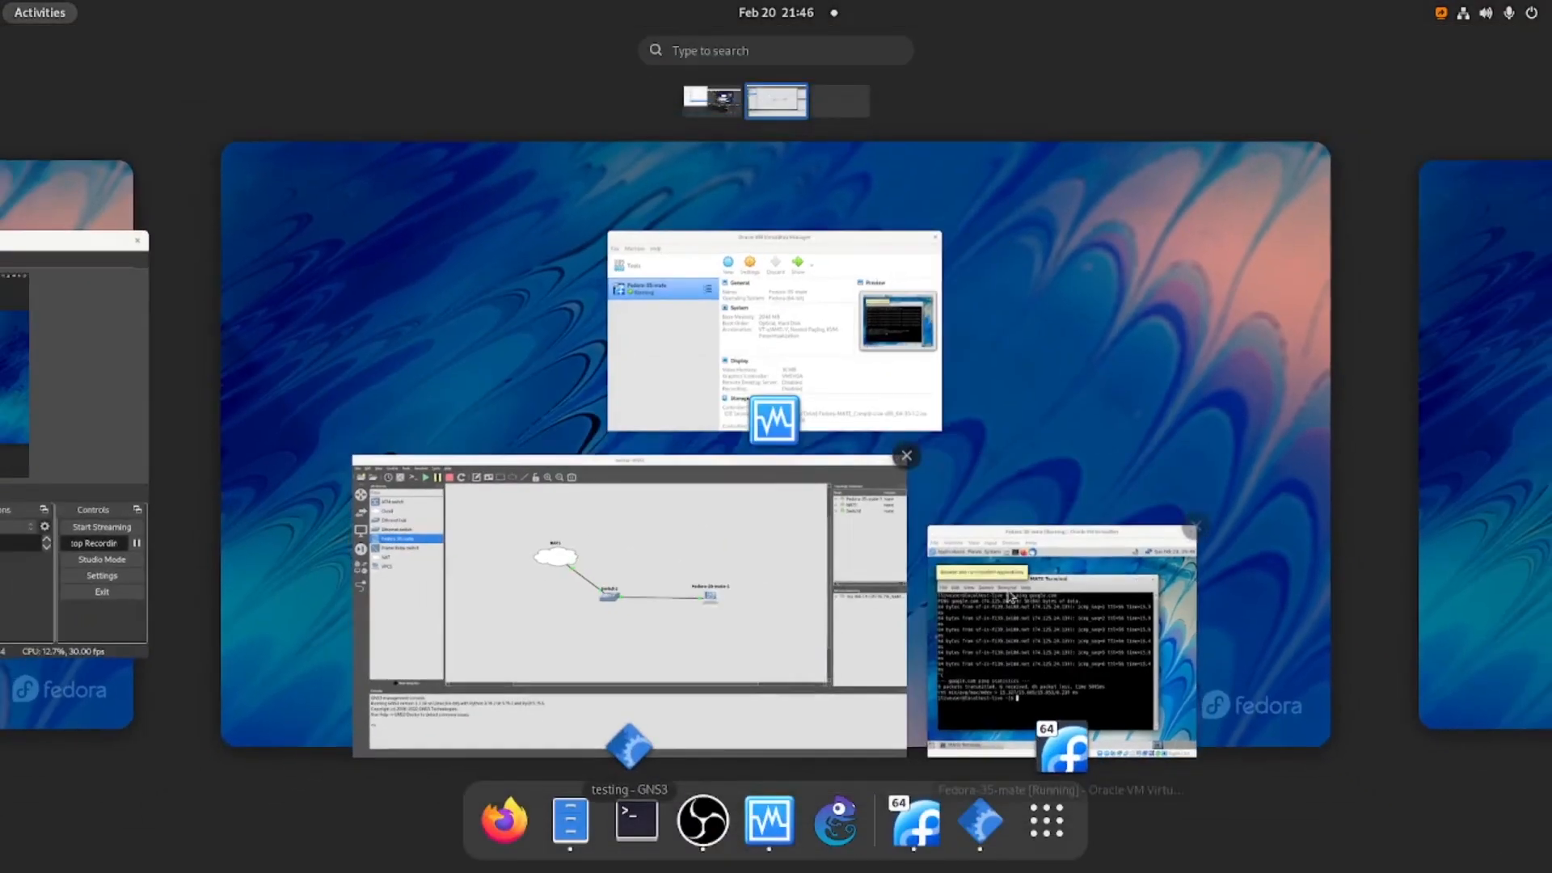
click(962, 530)
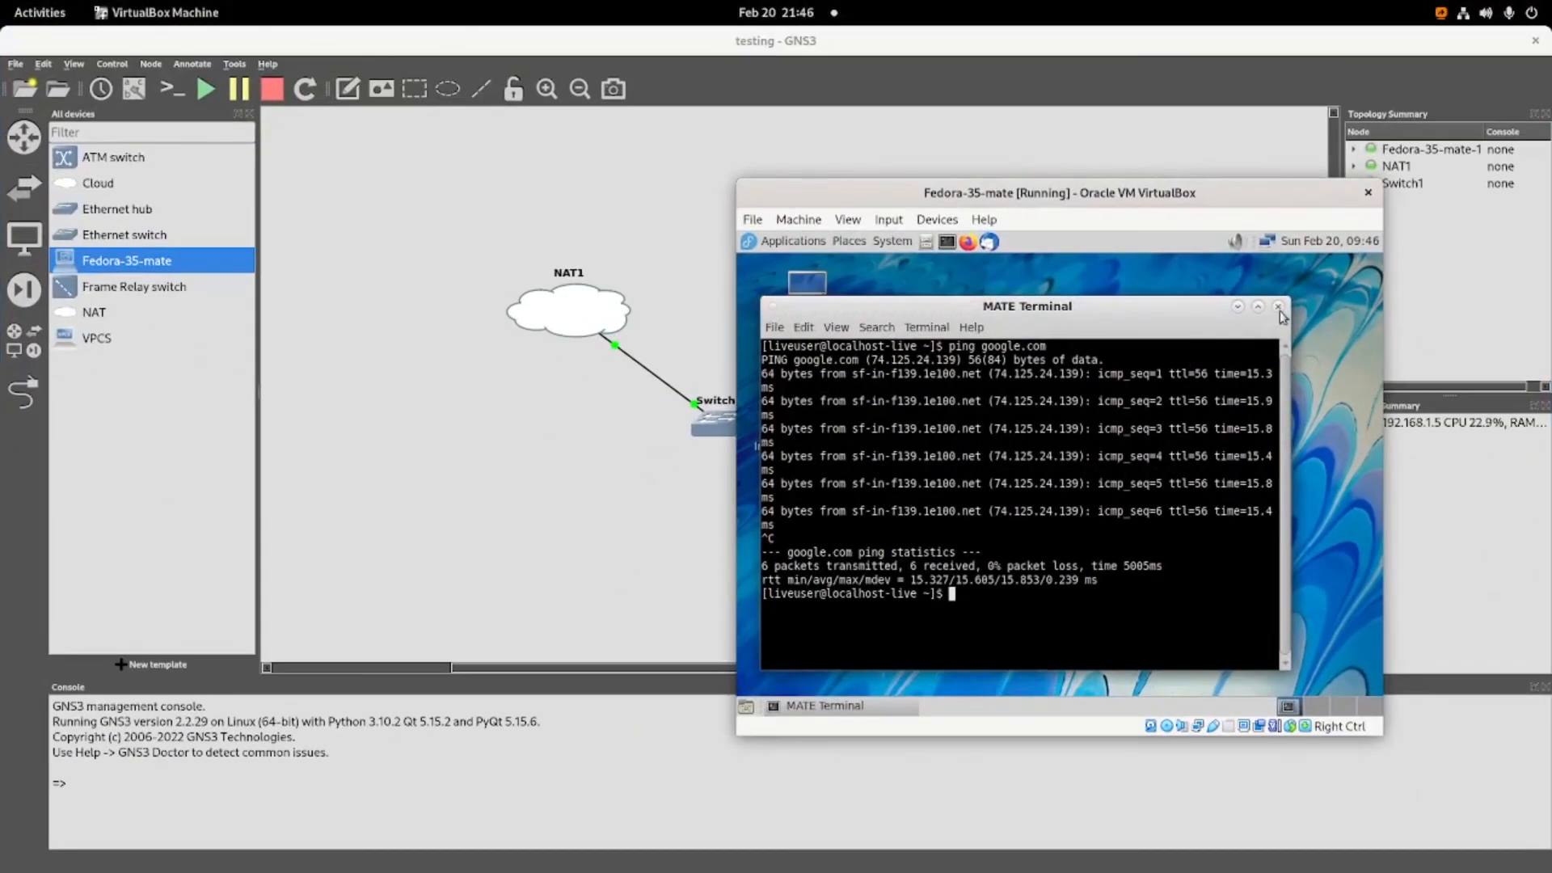
text(poweroff)
key(Return)
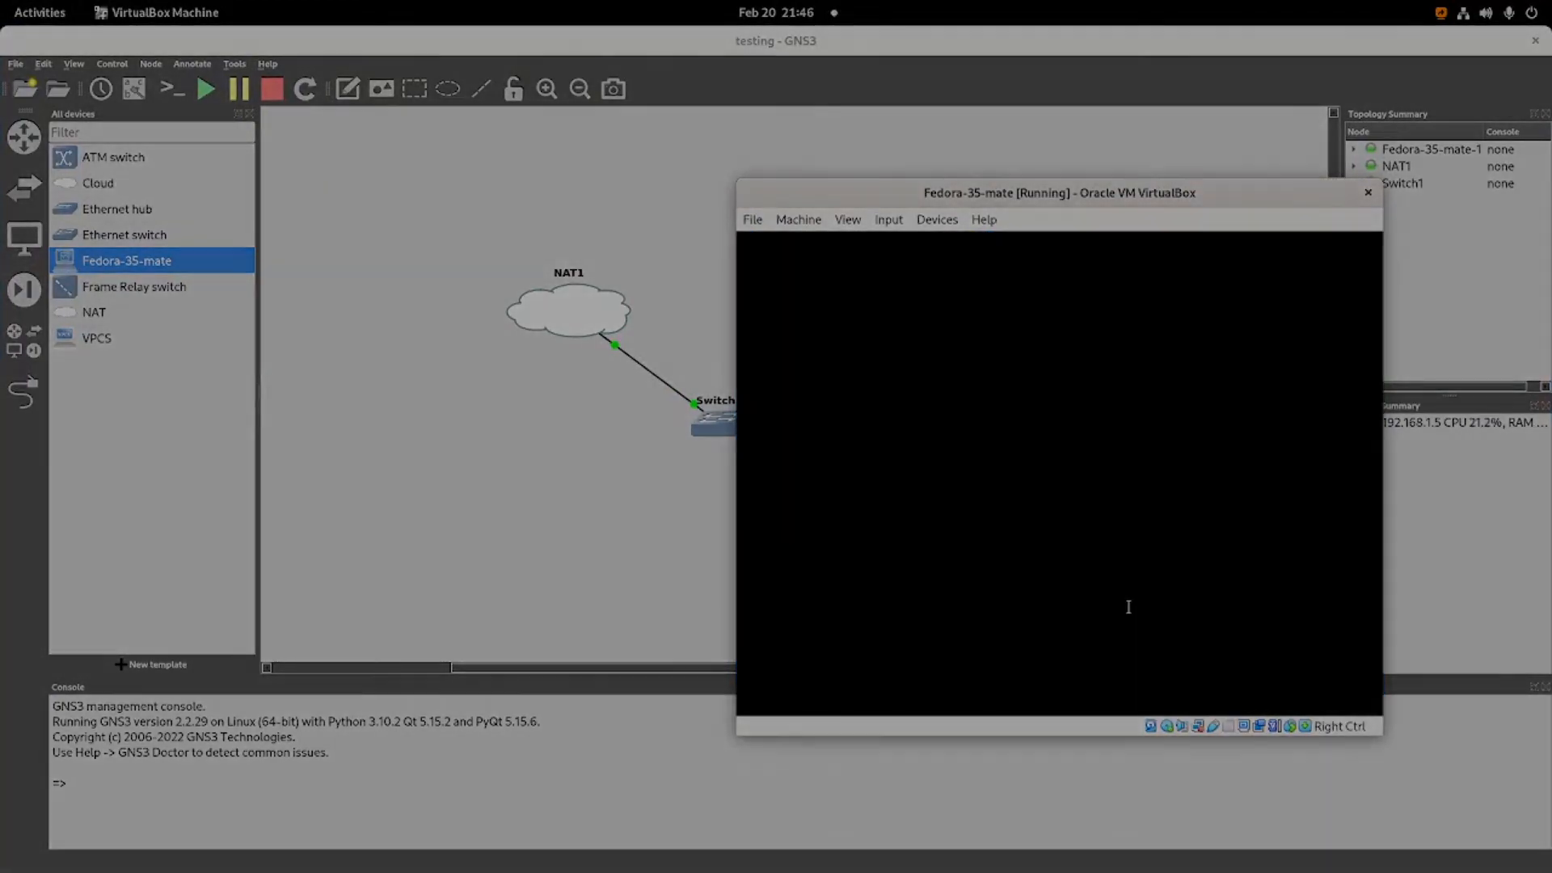